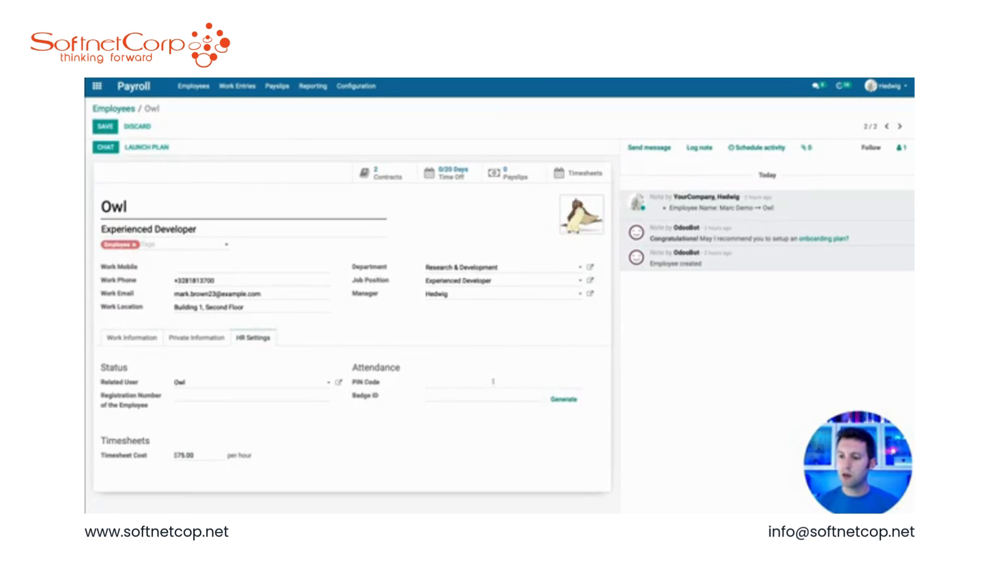
Step: Generate a badge ID for the employee Owl in the HR settings
click(563, 399)
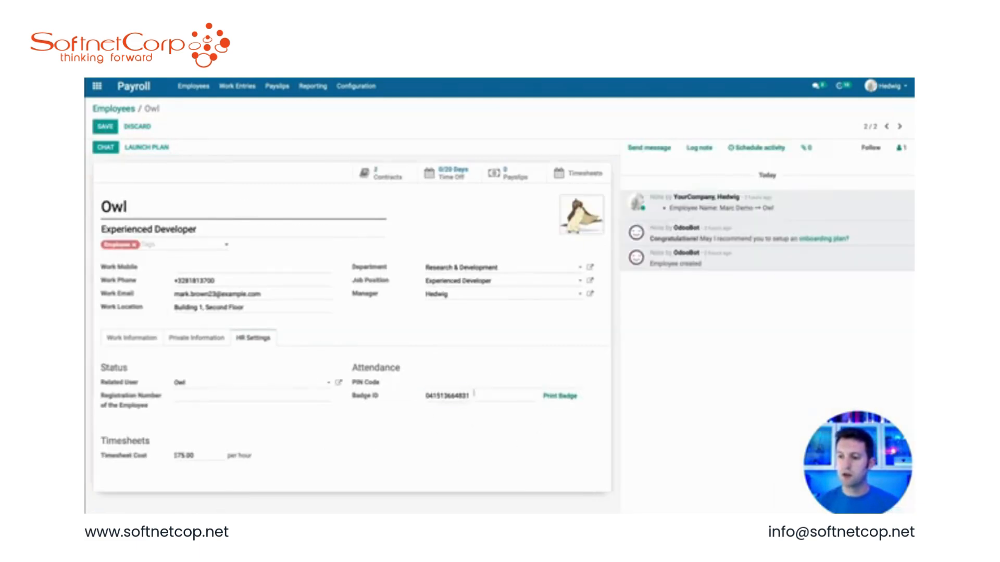
drag(474, 394, 398, 371)
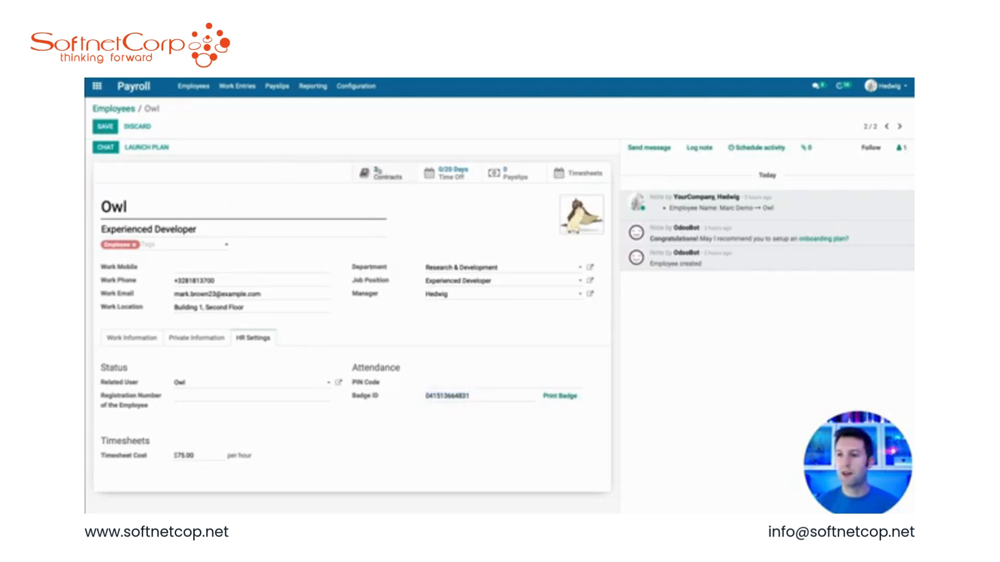
Step: Open Owl's contract for editing and set its salary structure type to USA Employee
click(382, 175)
click(305, 197)
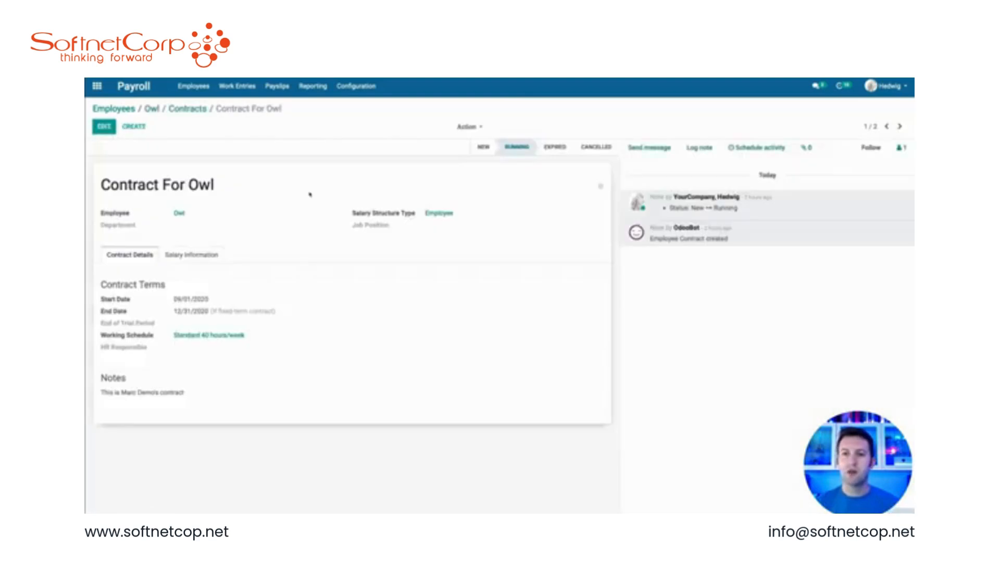
click(104, 126)
click(466, 218)
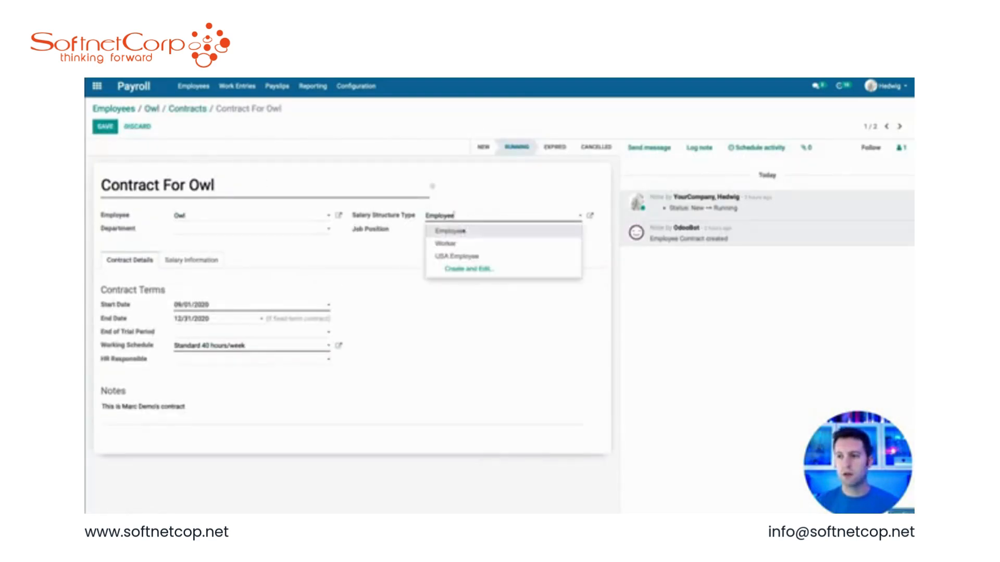
click(461, 255)
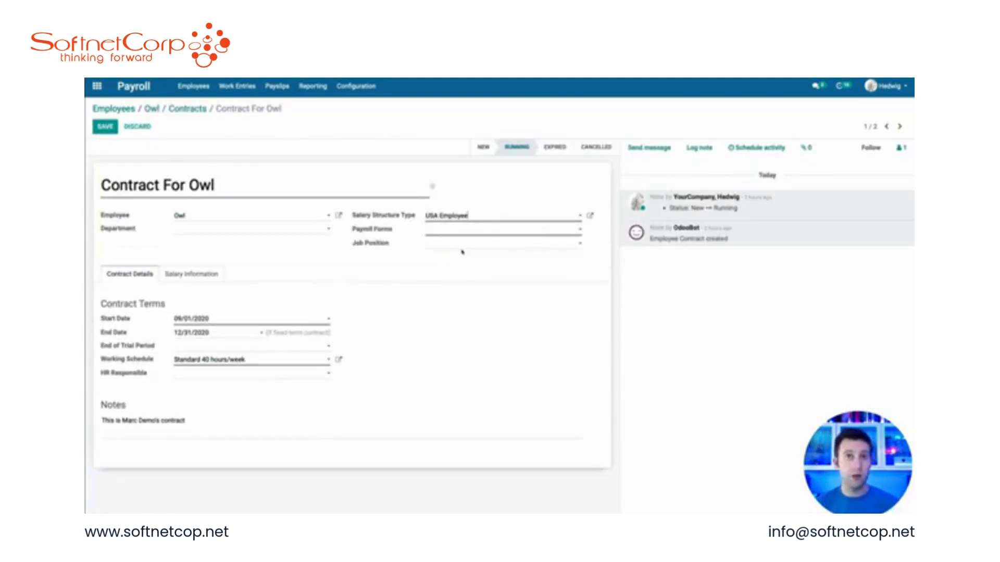
Step: Create a new payroll form named Owl for the contract and open it
click(458, 229)
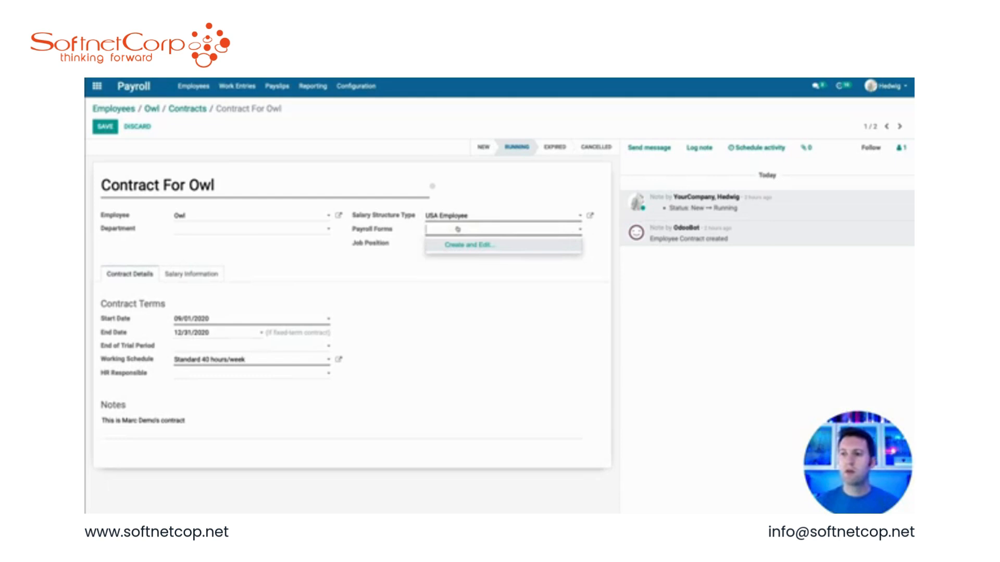
text(Owl)
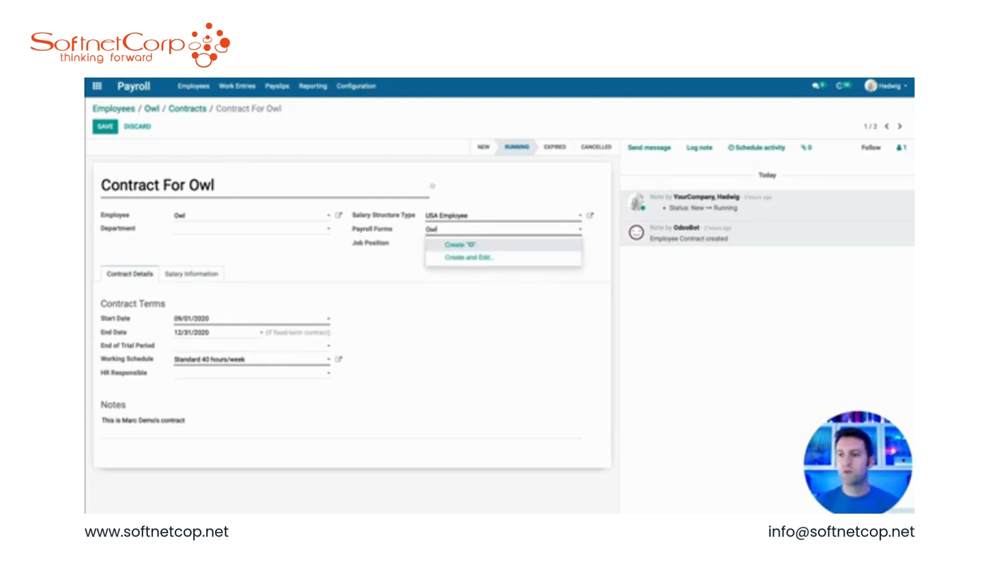
click(468, 245)
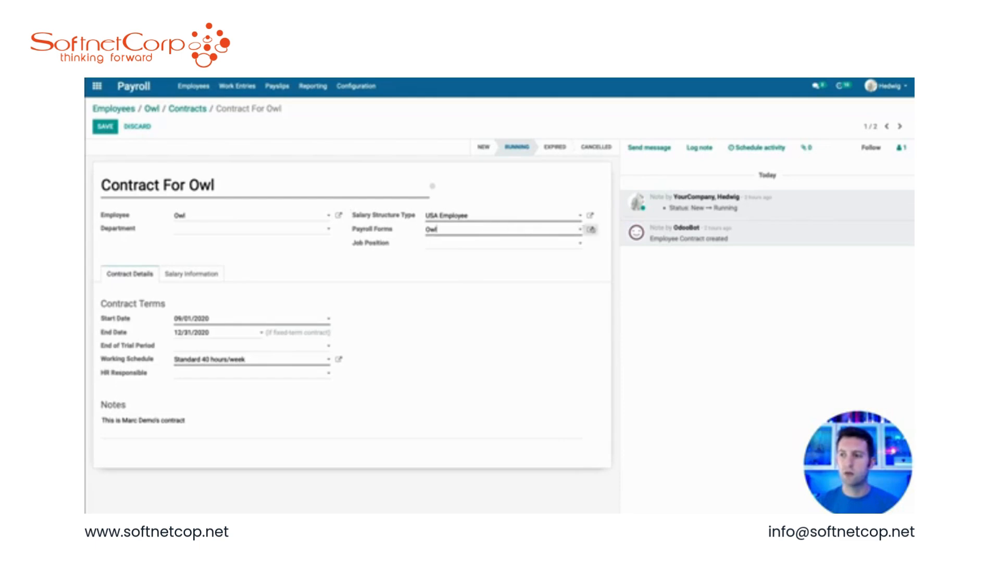
click(590, 229)
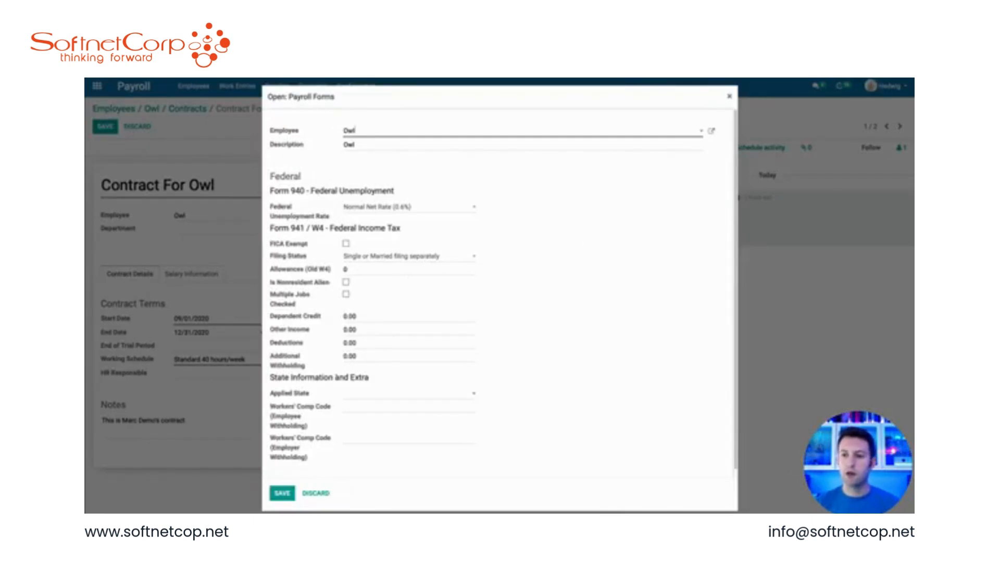
Step: Set the payroll form's applied state to North Carolina (US)
click(362, 394)
text(n)
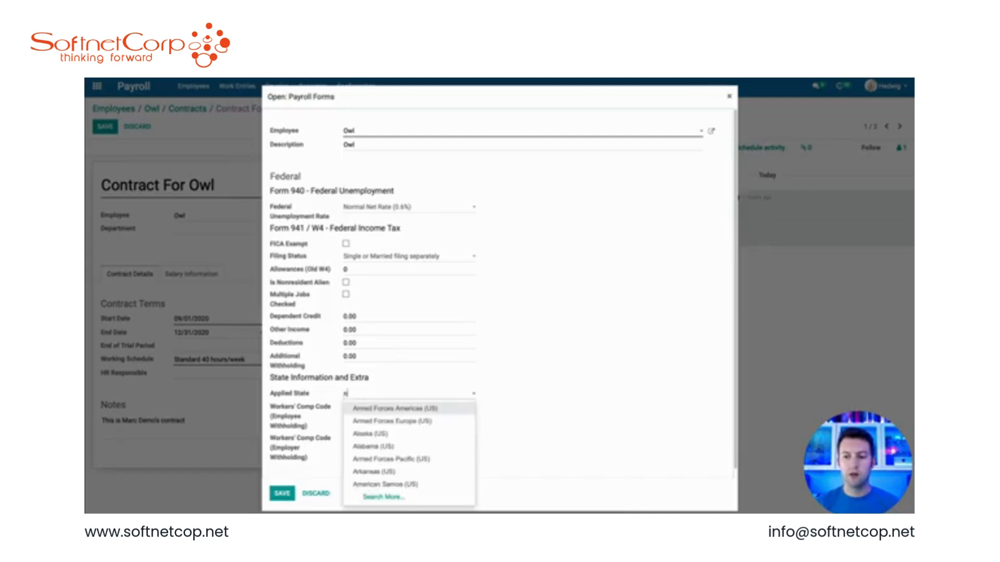
text(orth ca)
key(Return)
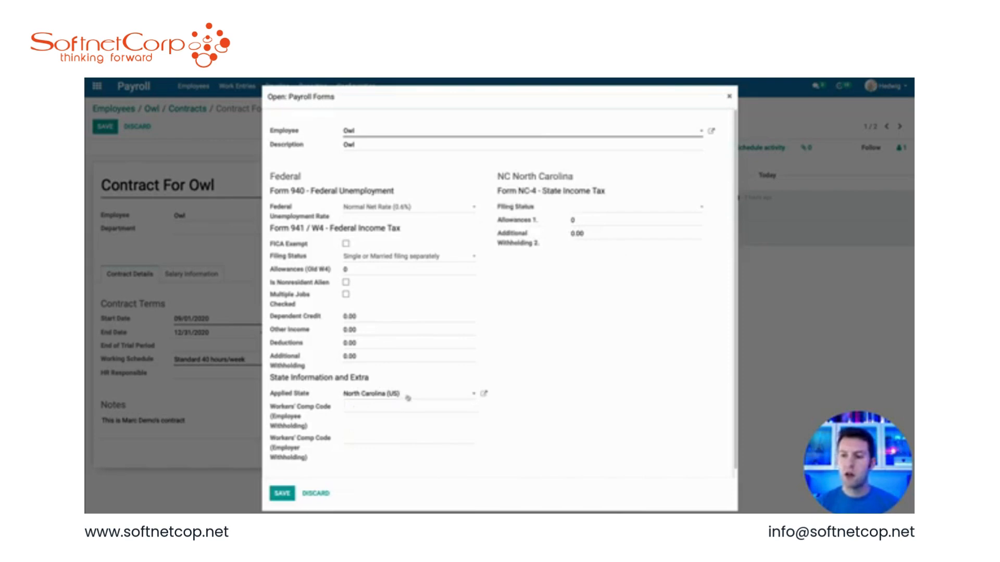
Step: Change the applied state to Florida (US) and save the payroll form
drag(402, 394, 343, 394)
text(flo)
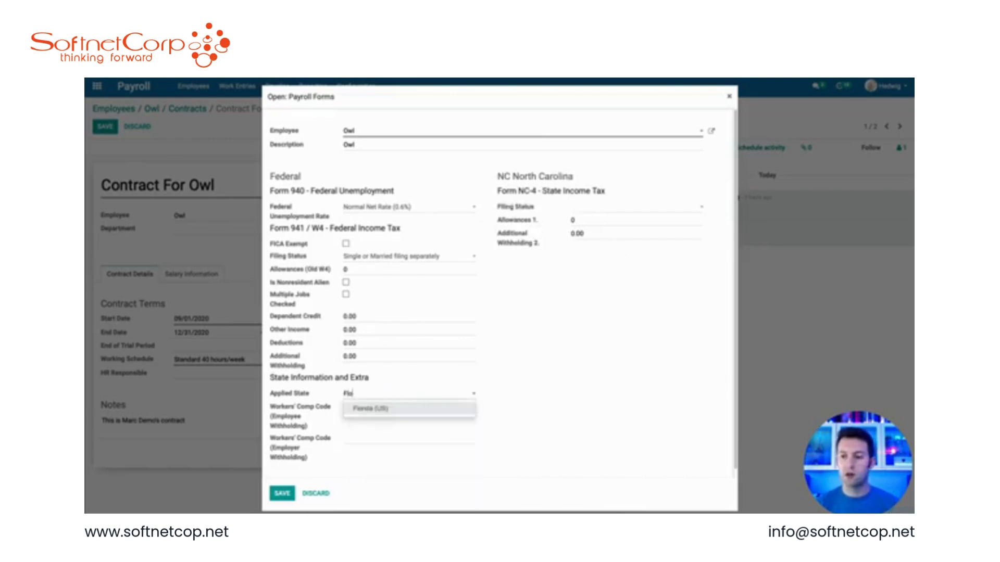
key(Return)
click(282, 493)
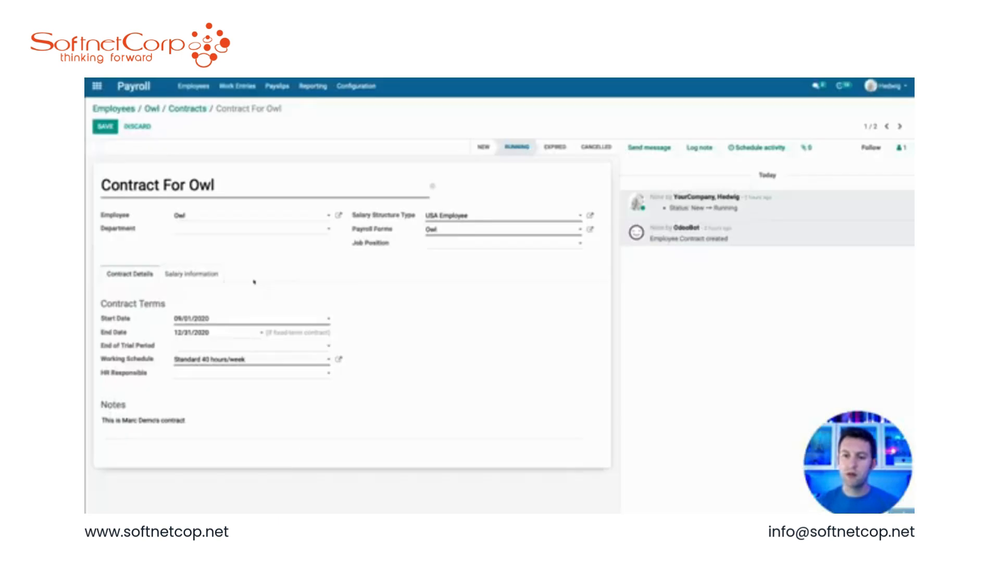
Step: Check the contract's salary information and save the contract
click(183, 268)
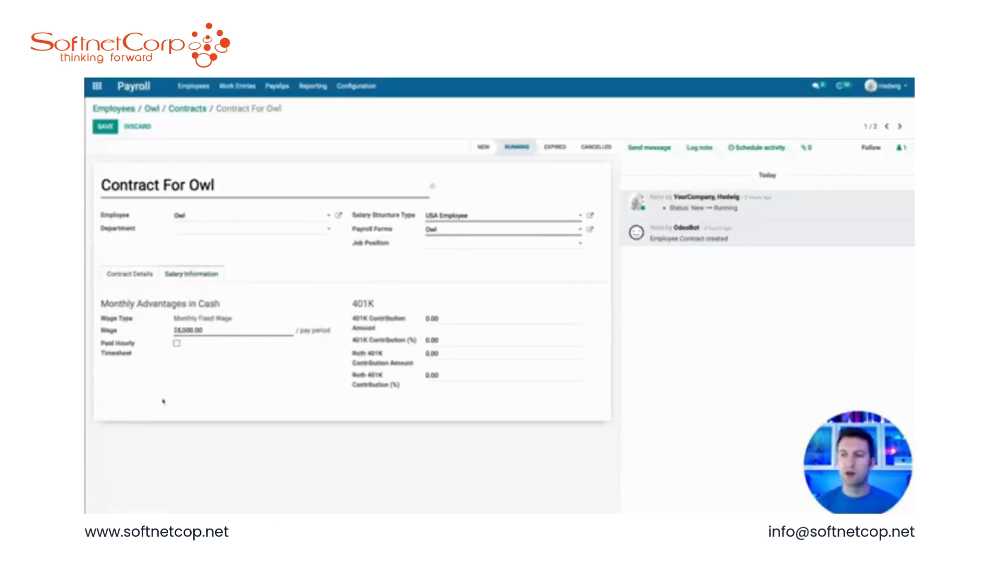
click(106, 126)
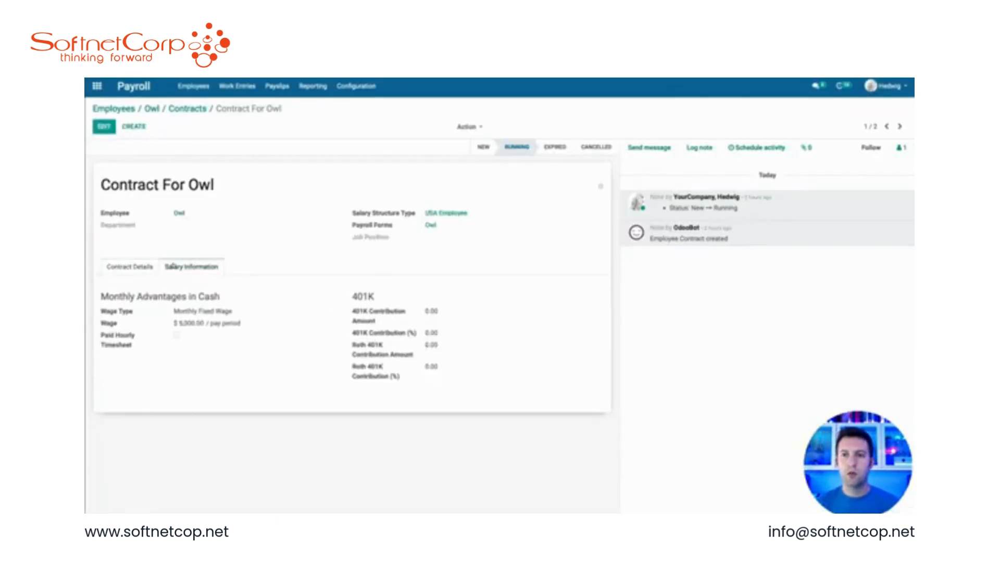
Step: Open the salary rules and examine the Gross and Net Salary rules of the USA Employee Standard structure
click(356, 86)
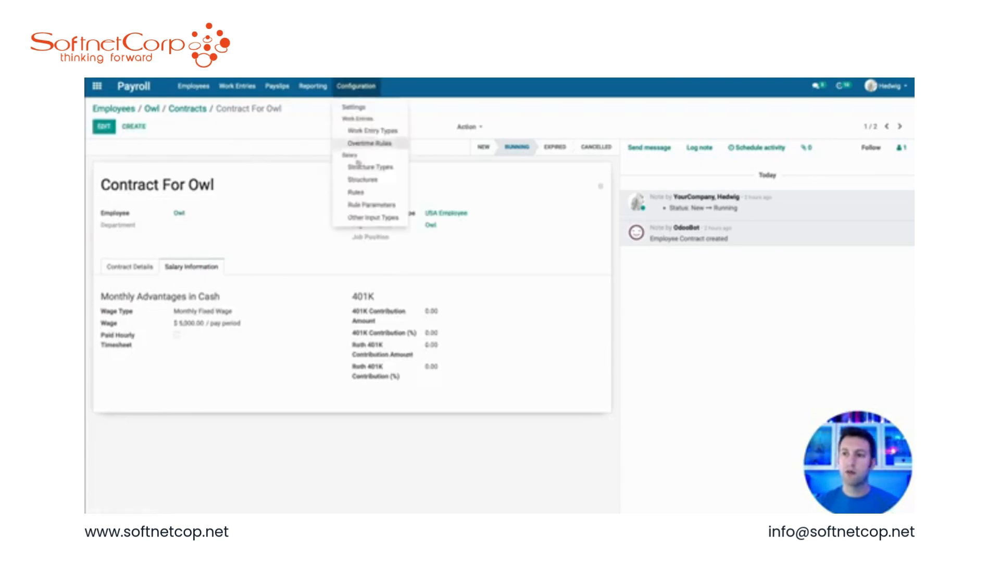
click(357, 192)
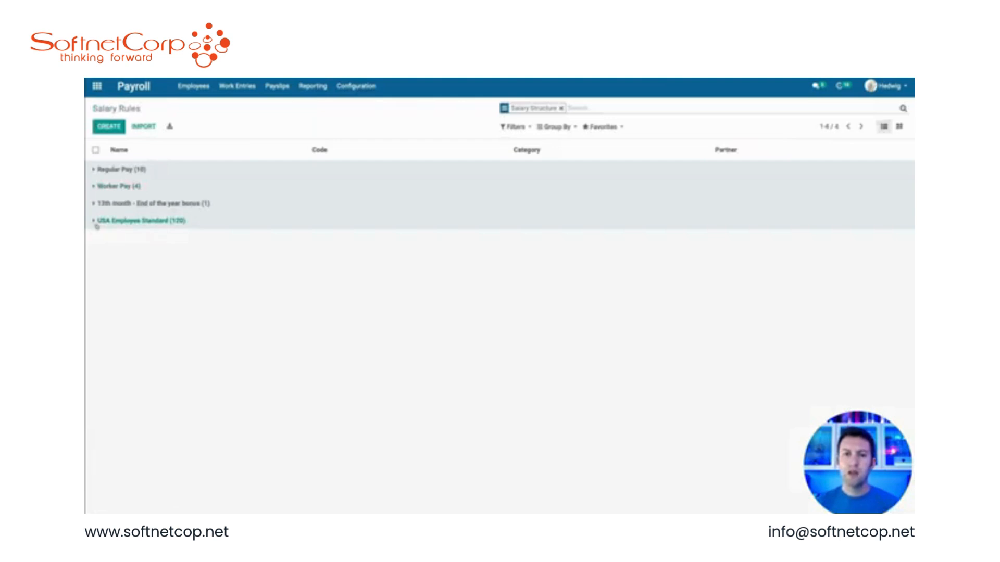
click(95, 221)
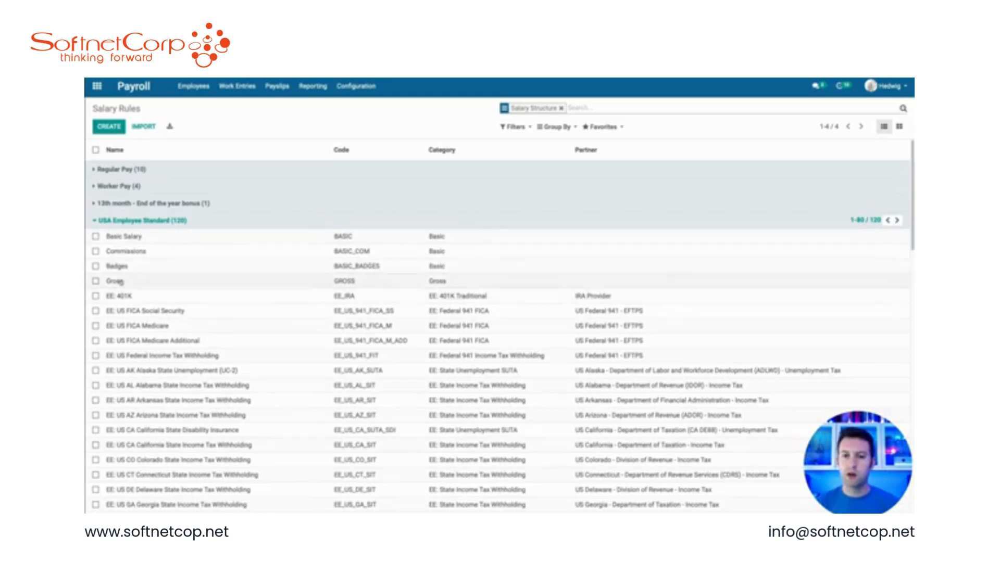
click(116, 284)
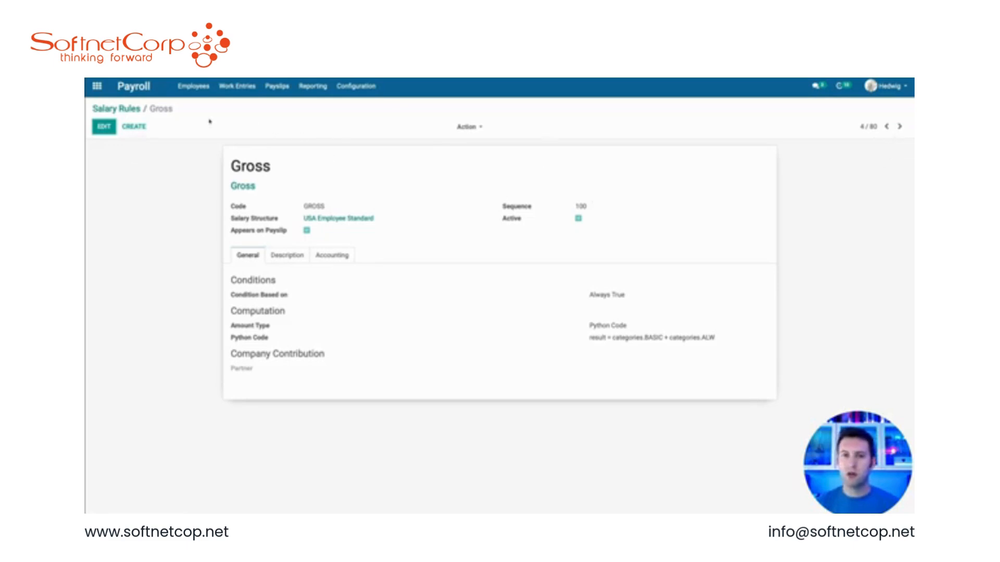
click(116, 108)
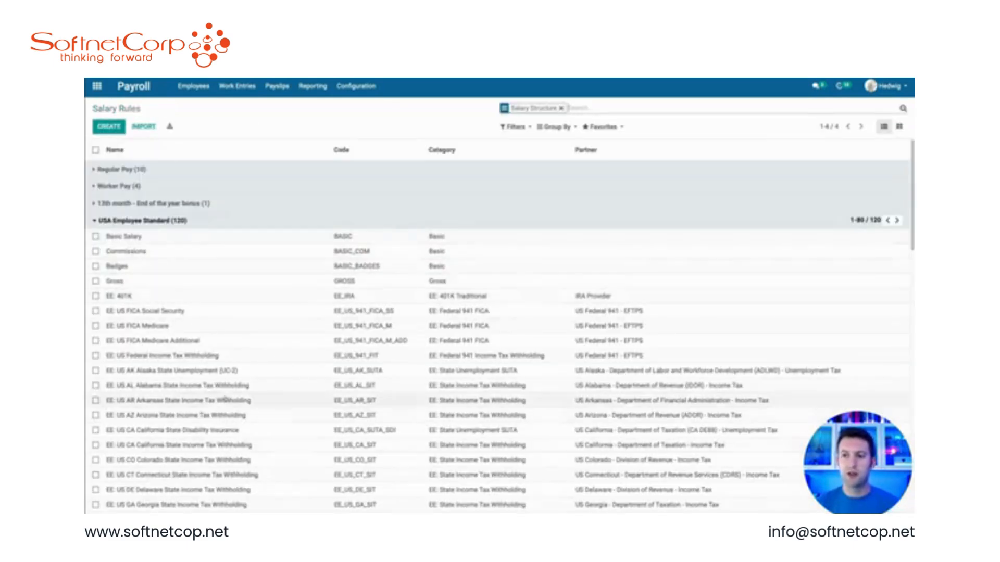
scroll(225, 400, down, 15)
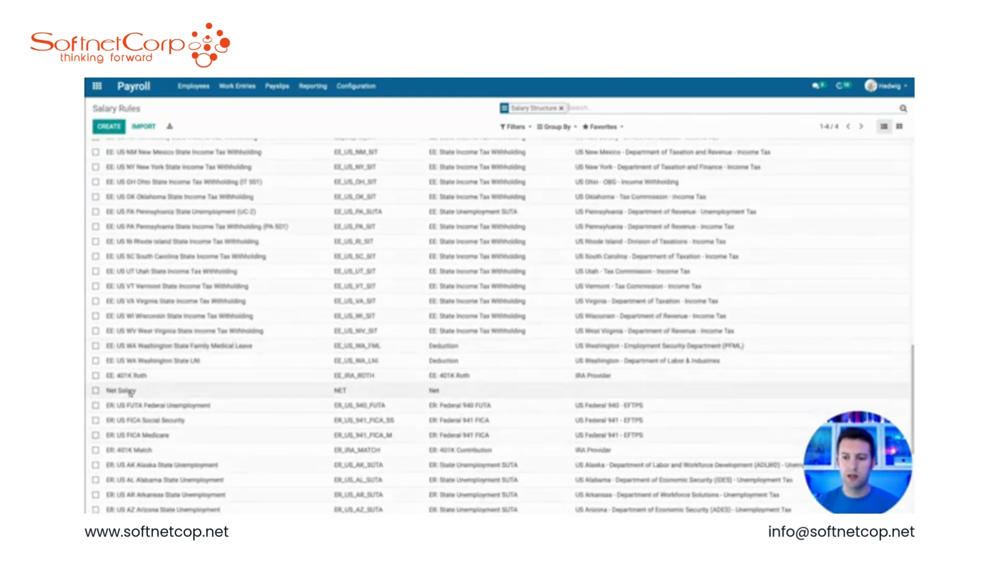
click(130, 393)
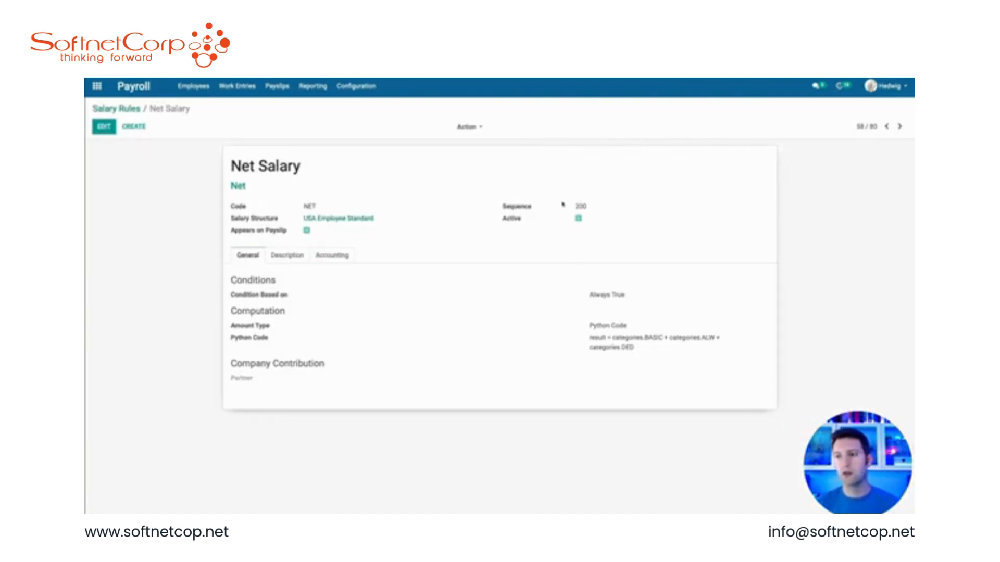
Step: Create a new salary rule named Florida #123
click(133, 126)
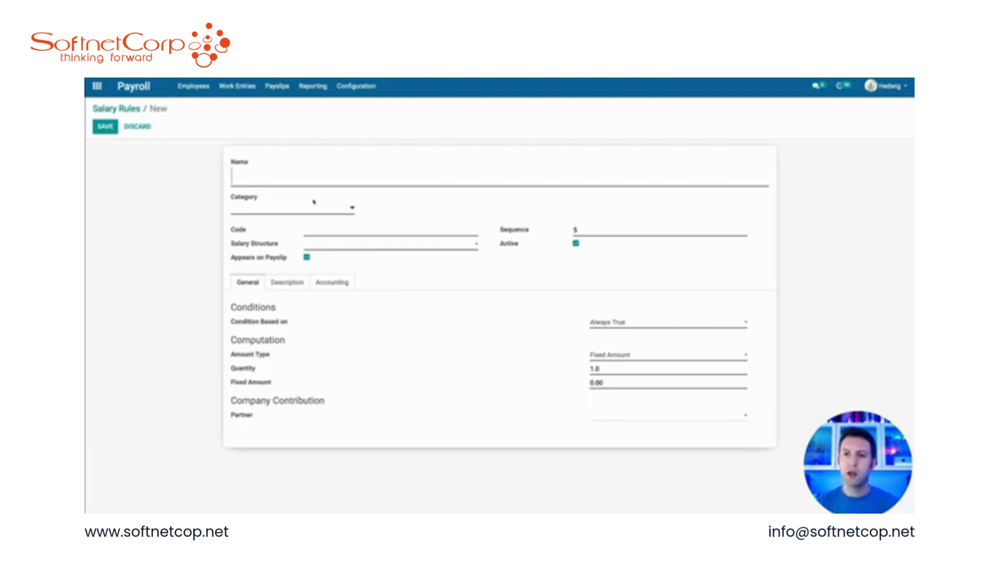
text(Florid)
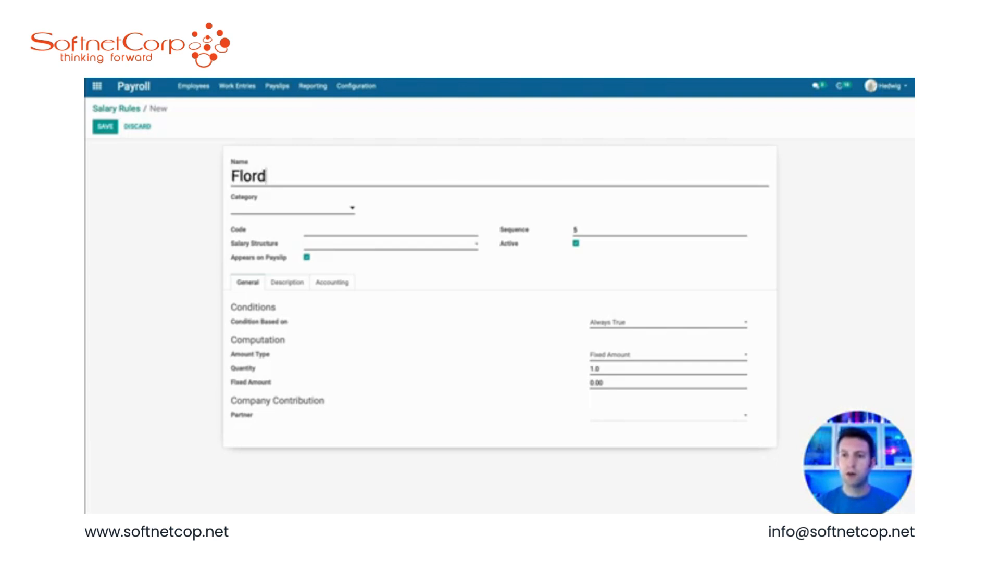
key(BackSpace)
text(idca)
key(BackSpace)
key(BackSpace)
text(a)
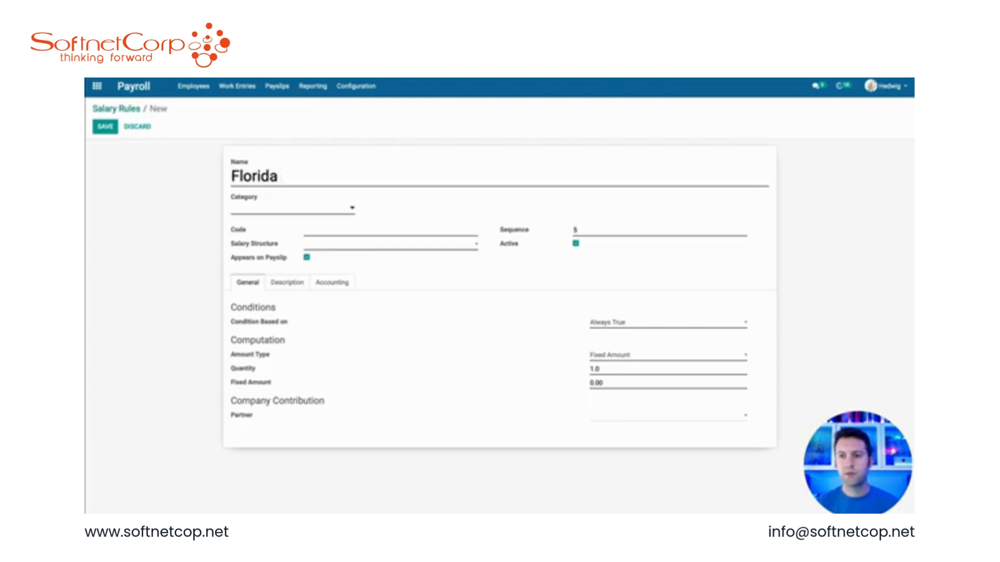
text( #123)
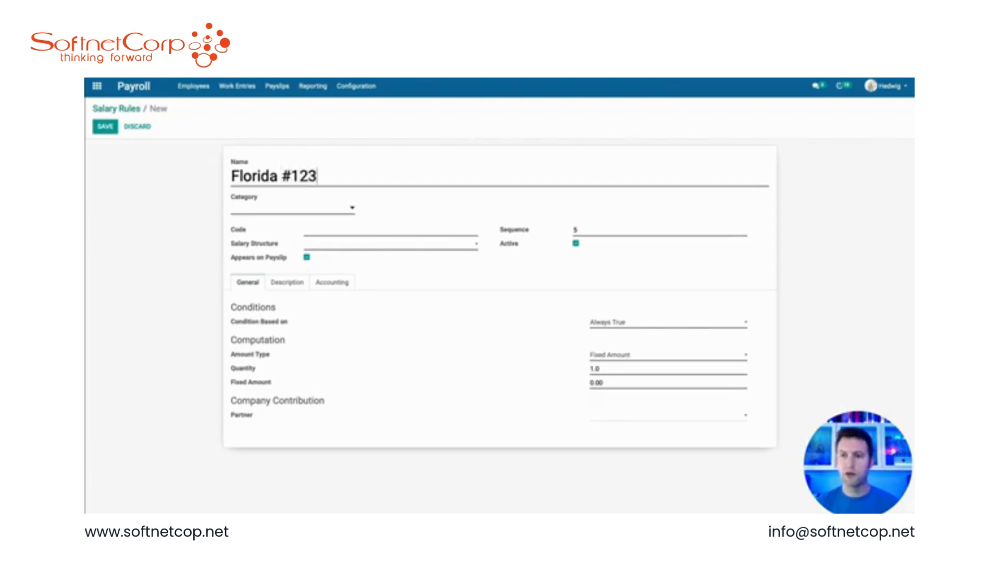
Step: Set the rule's category to Deduction and its code to EE_GARN_FL_124
click(280, 210)
click(259, 264)
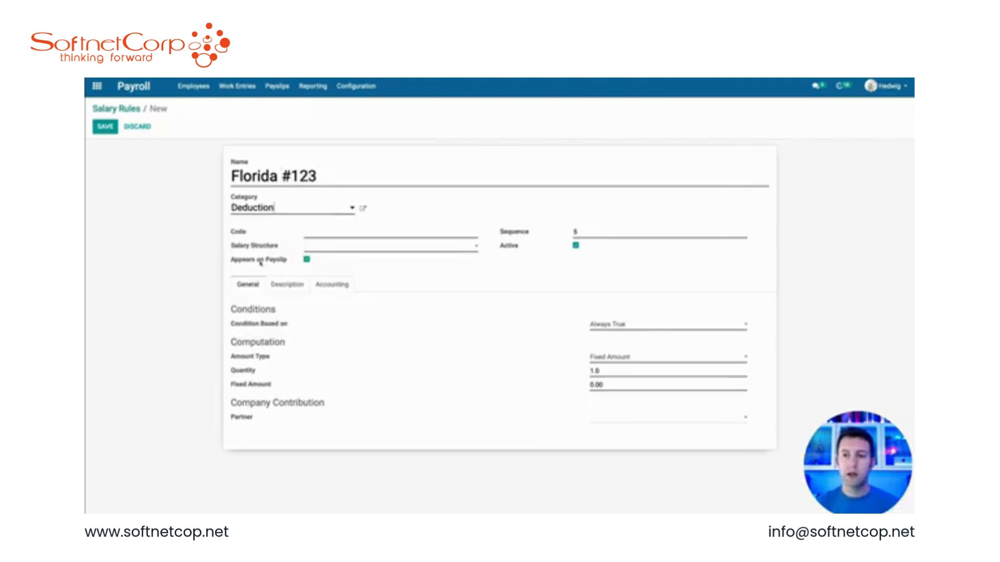
click(325, 234)
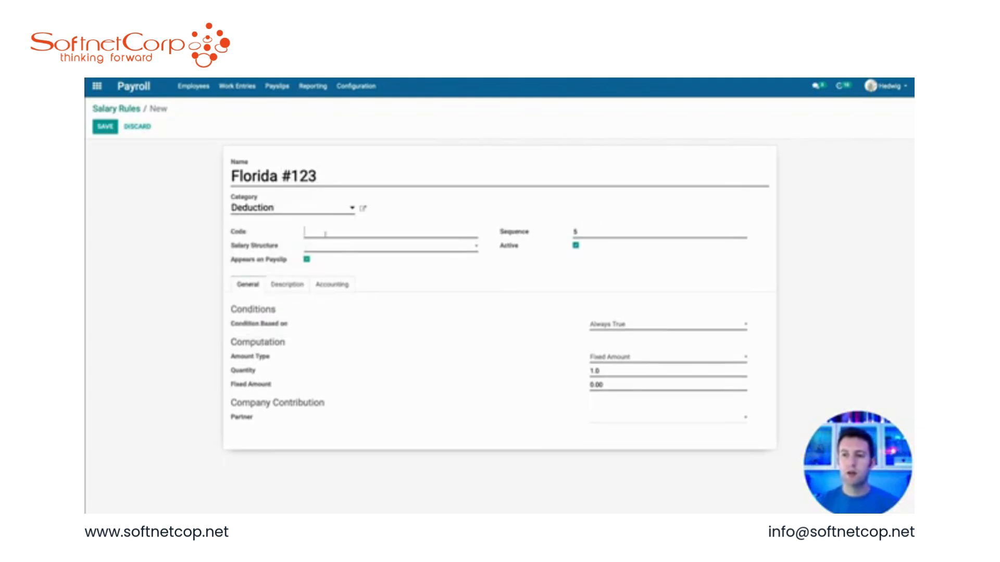
text(EE_)
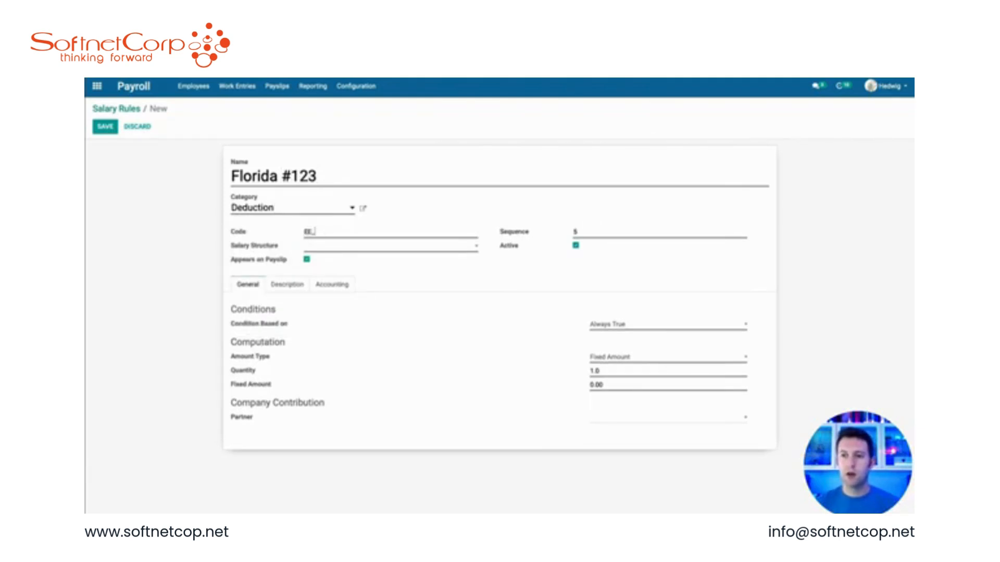
text(GARN_FL_12)
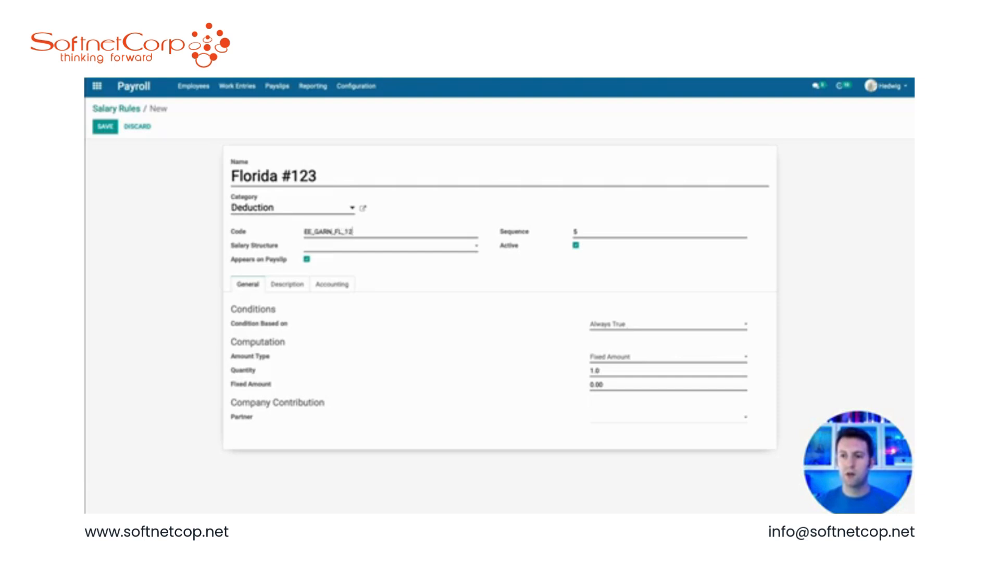
text(4)
Step: Set the rule's sequence to 199 and its salary structure to USA Employee Standard
click(588, 231)
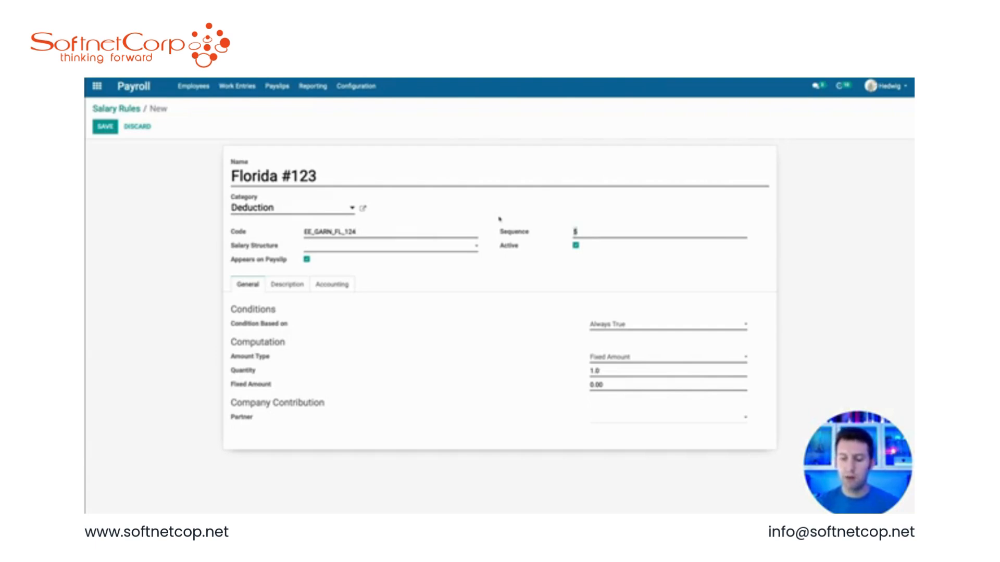
text(199)
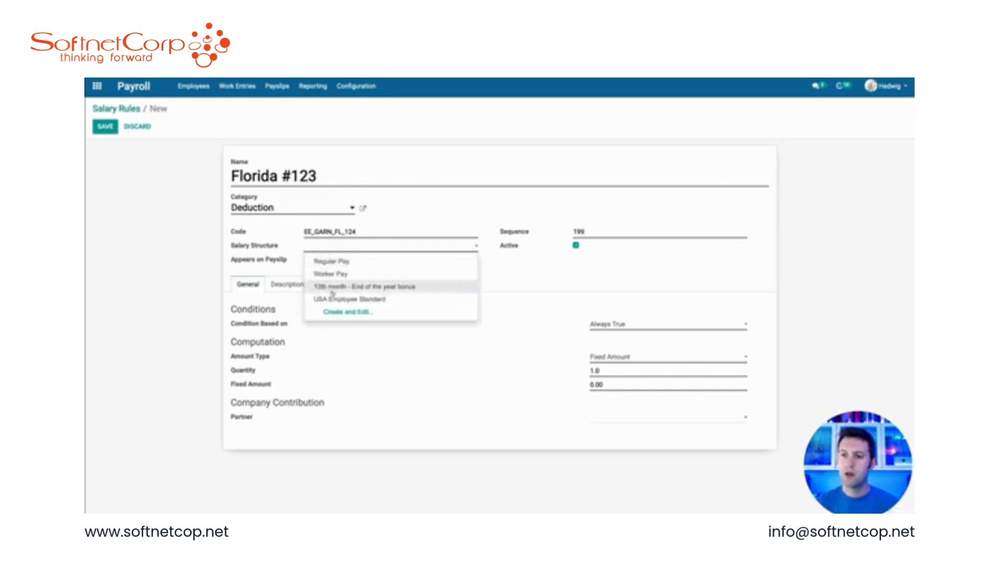
click(334, 296)
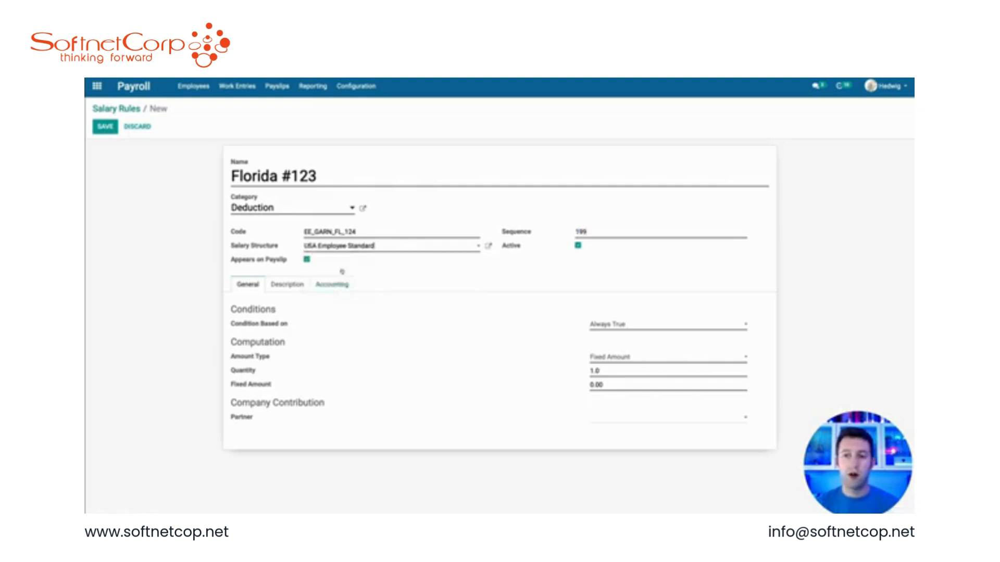
Step: Set the rule's fixed amount to -50
click(610, 386)
text(1)
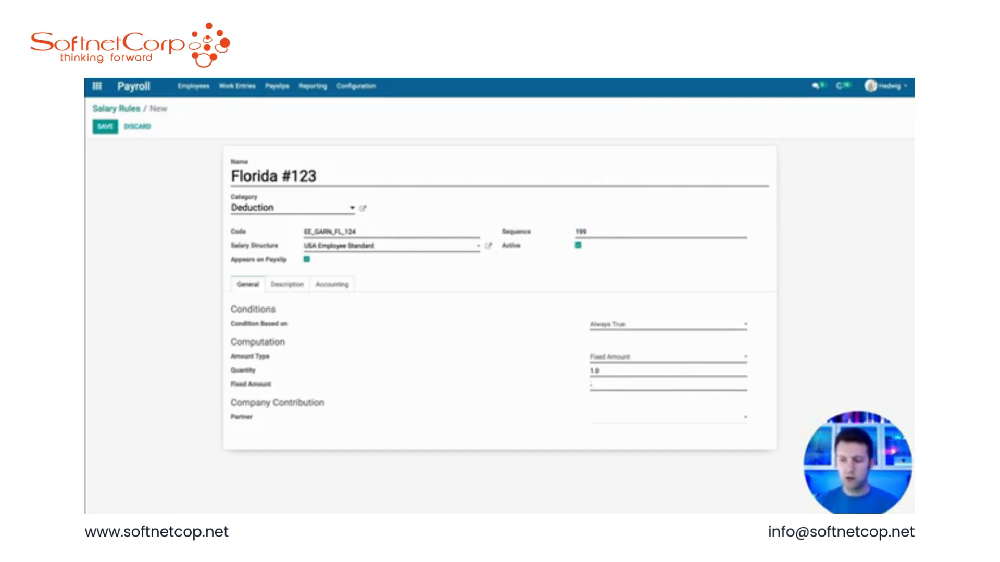
text(50)
Step: Set the rule's partner to a new contact named Florida Garnishments and save the rule
click(607, 419)
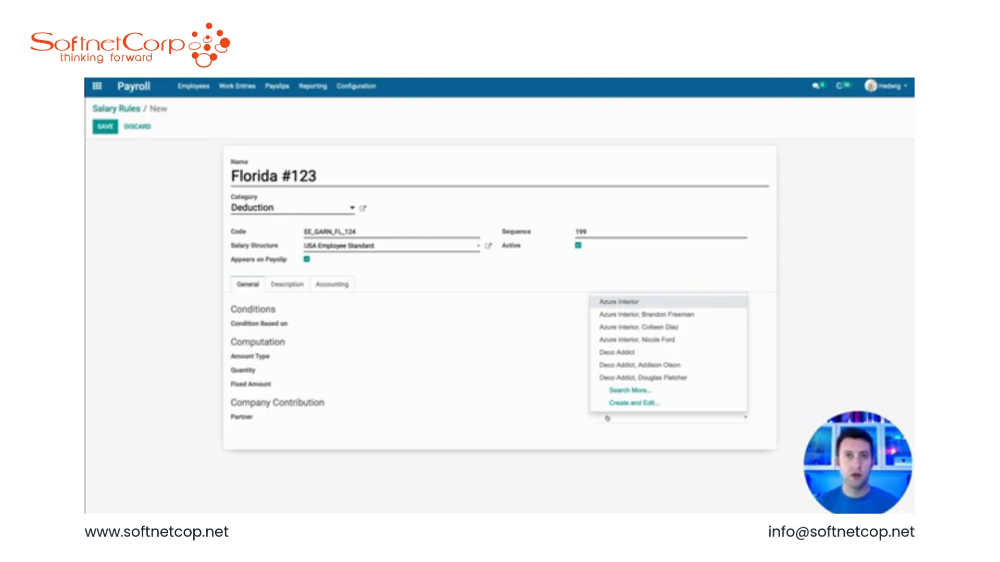
text(F)
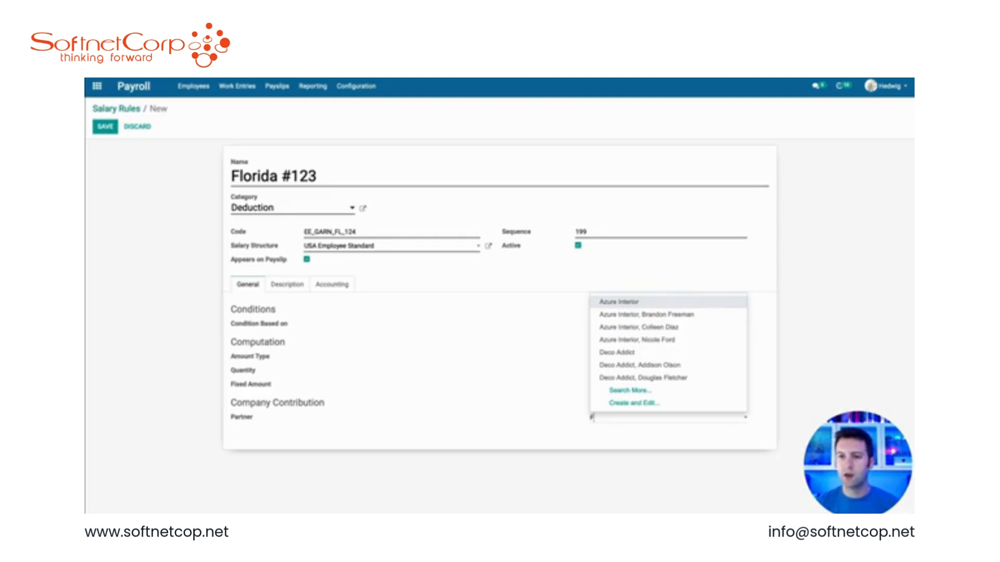
text(lorida G)
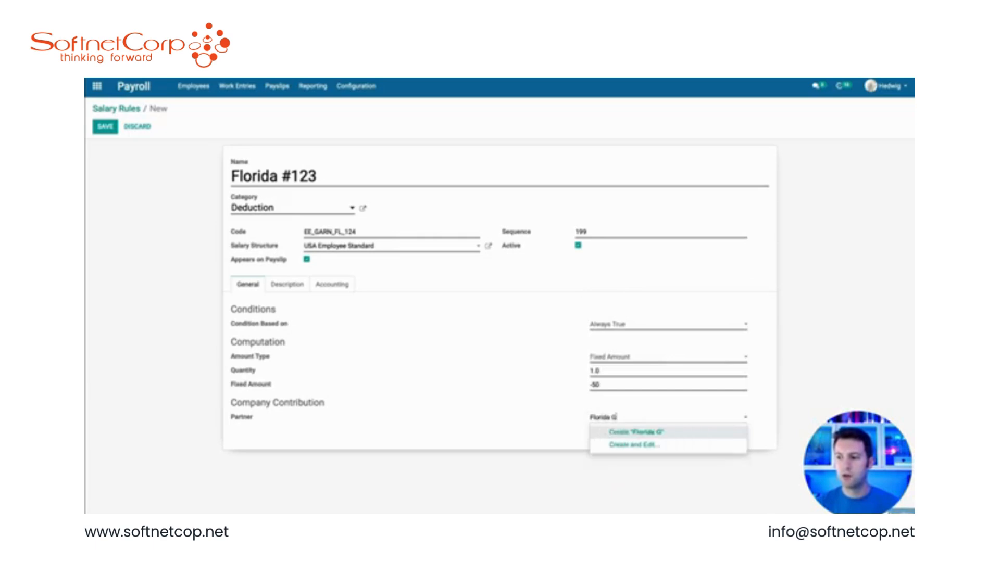
text(arnishments)
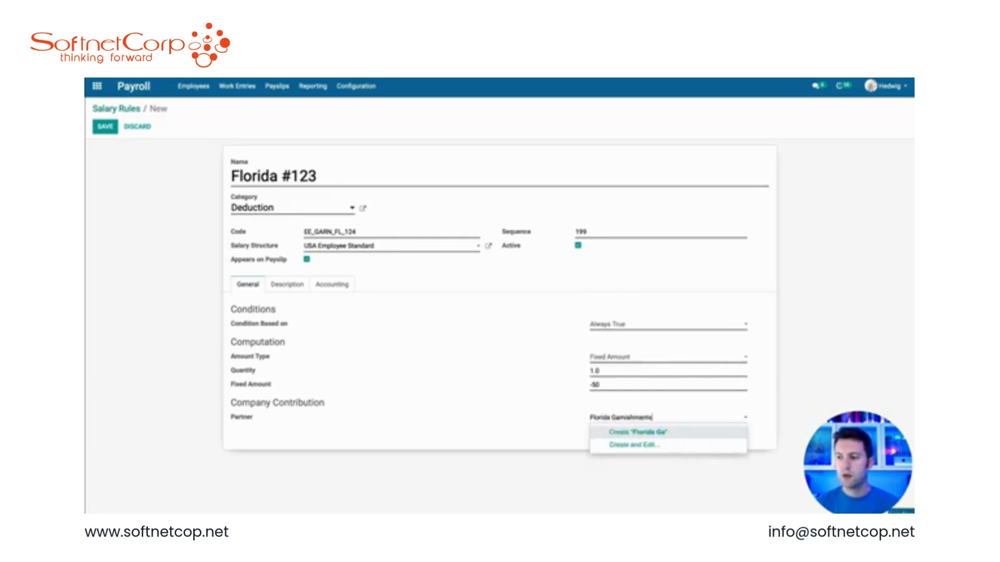
key(Return)
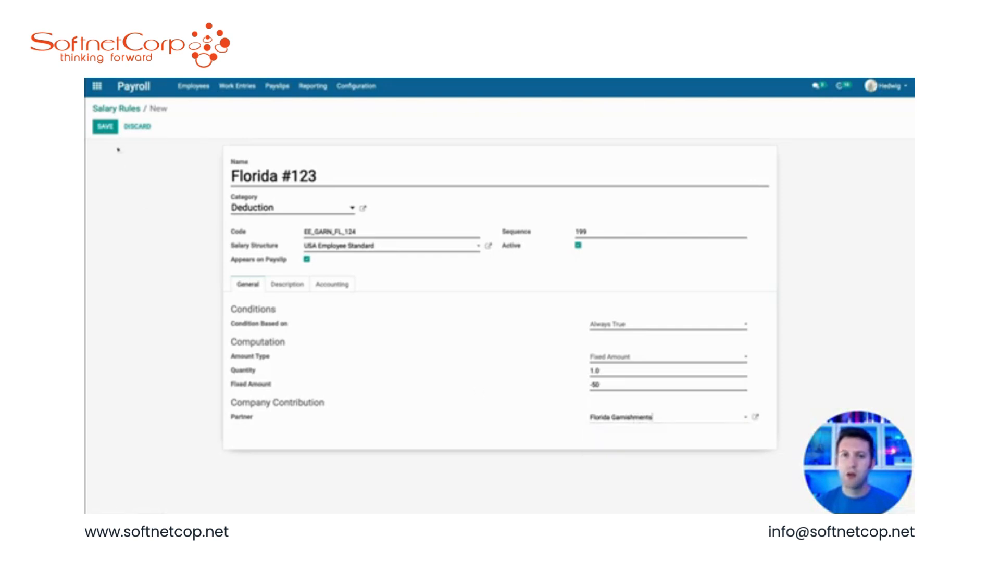
click(105, 126)
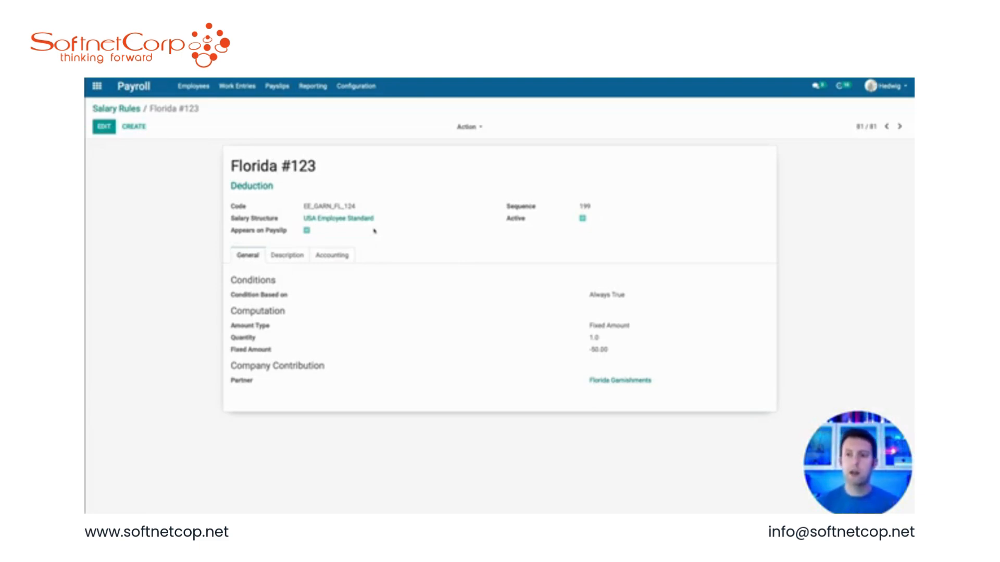
Step: Apply the US Default Accounting action to fill the rule's accounting accounts
click(347, 256)
click(467, 127)
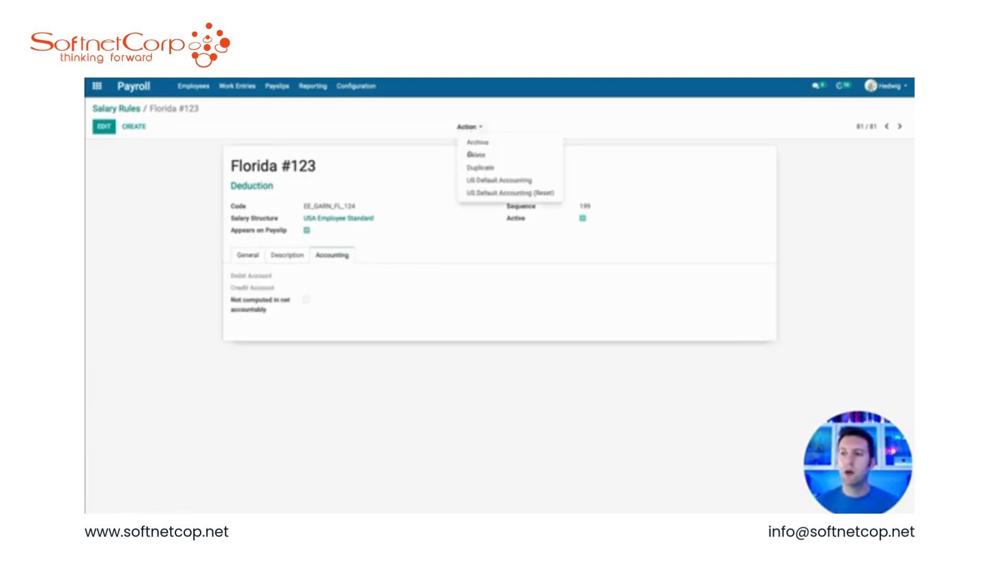
click(488, 183)
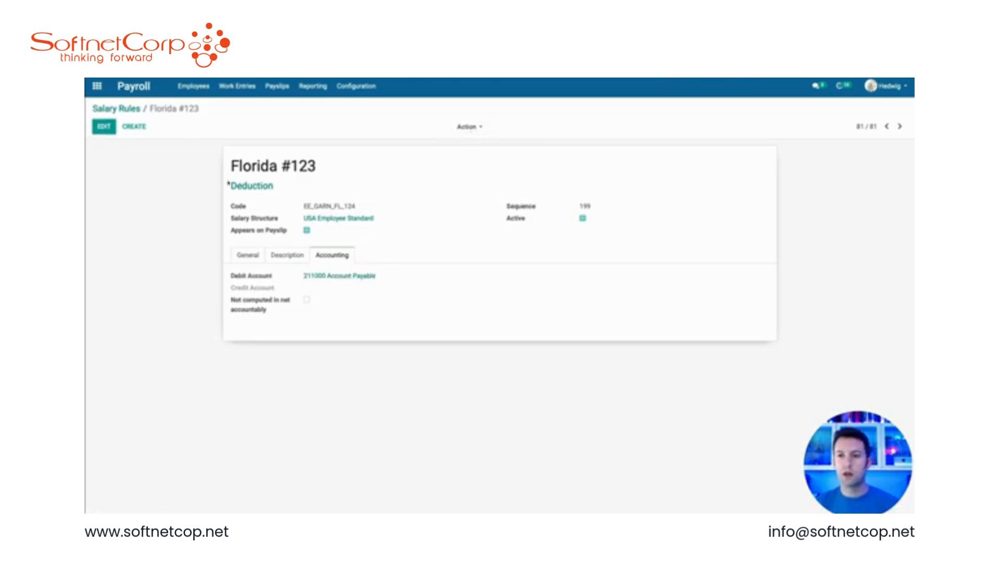
Step: Create a payslip for employee Owl, compute its salary sheet and save it
drag(315, 207, 304, 206)
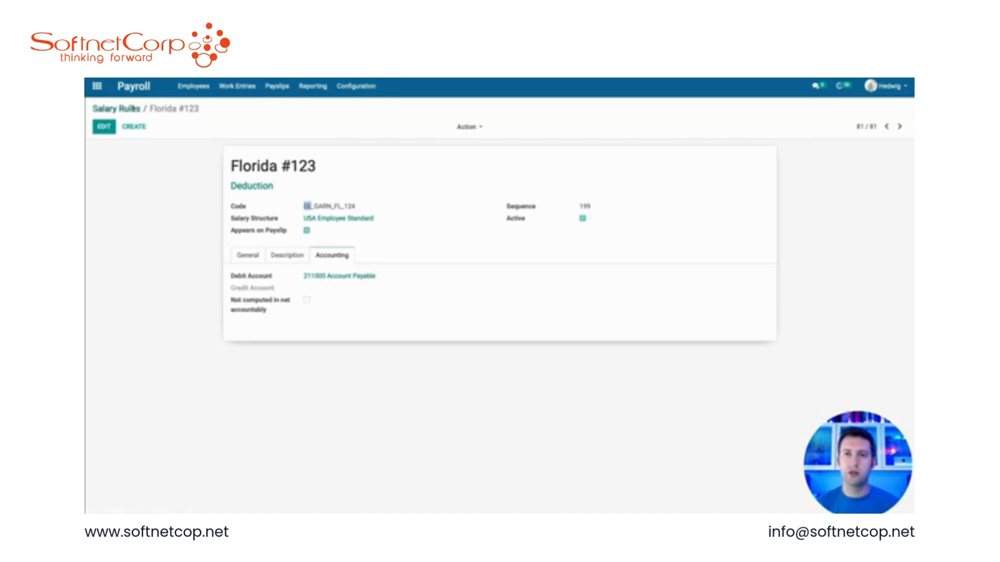
click(123, 108)
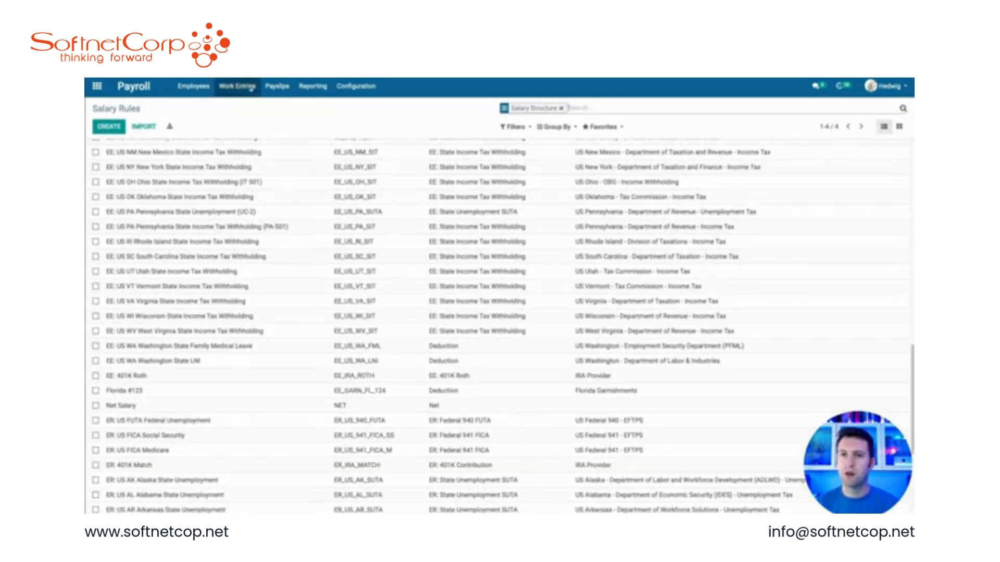
click(276, 86)
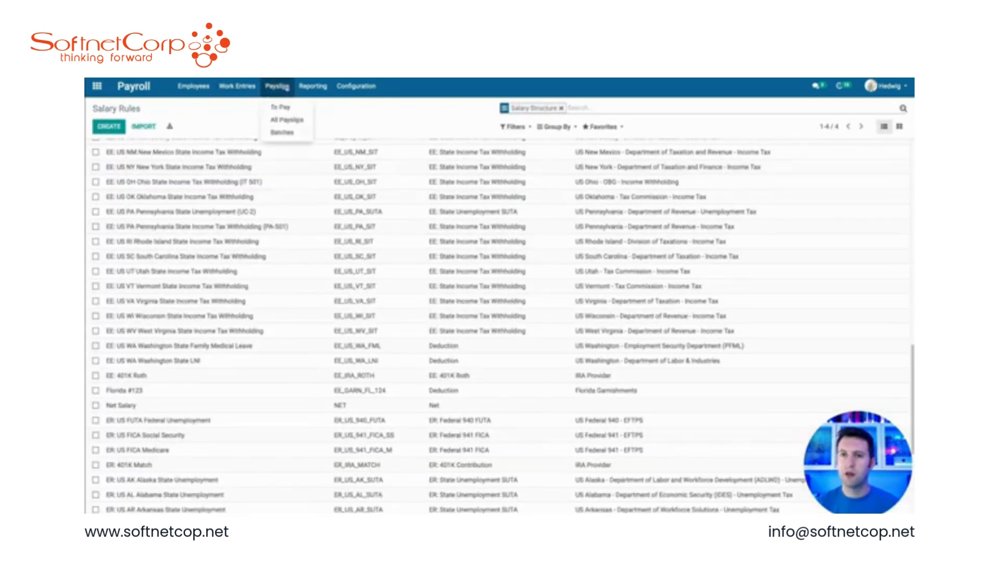
click(286, 119)
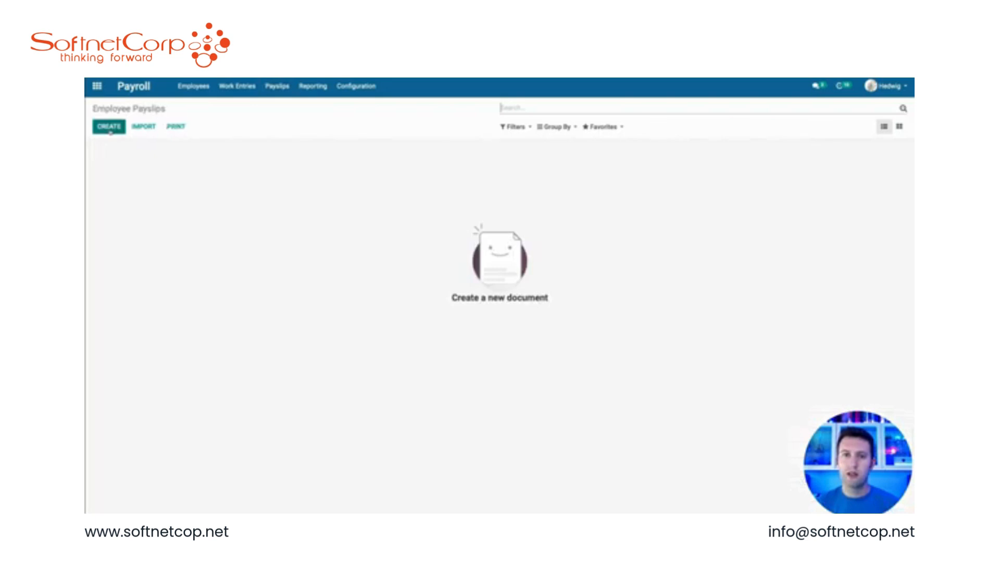
click(110, 128)
click(155, 199)
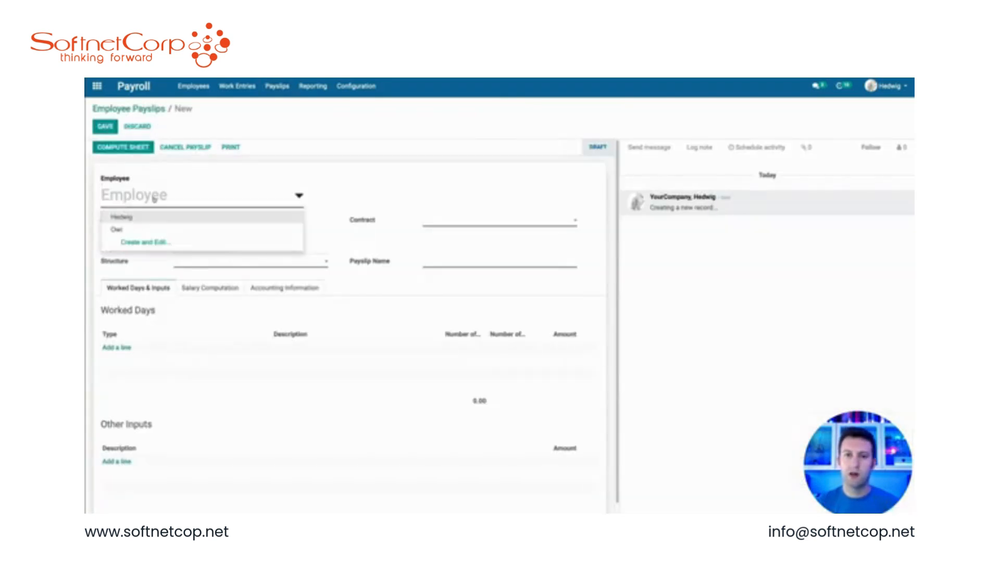
click(134, 230)
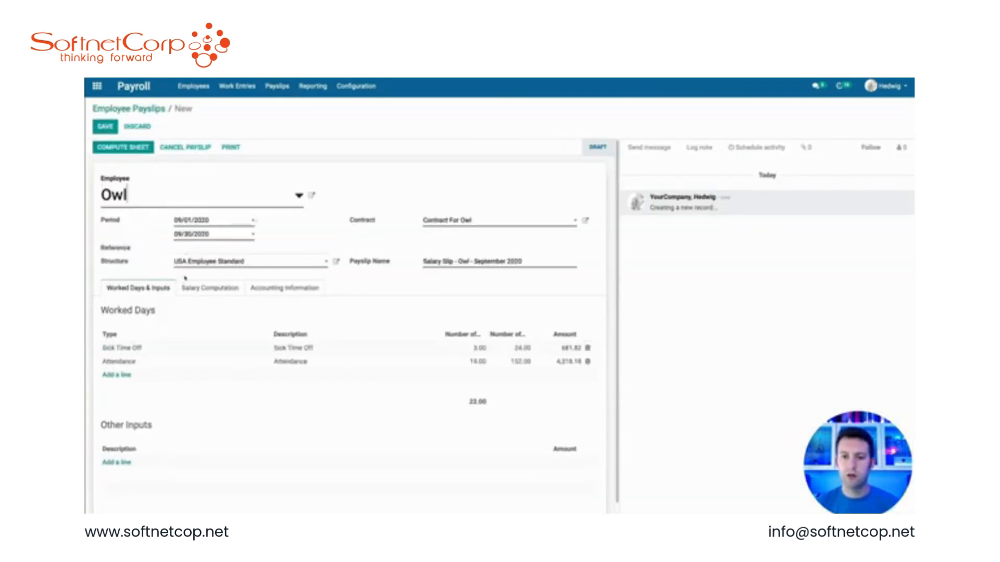
click(211, 288)
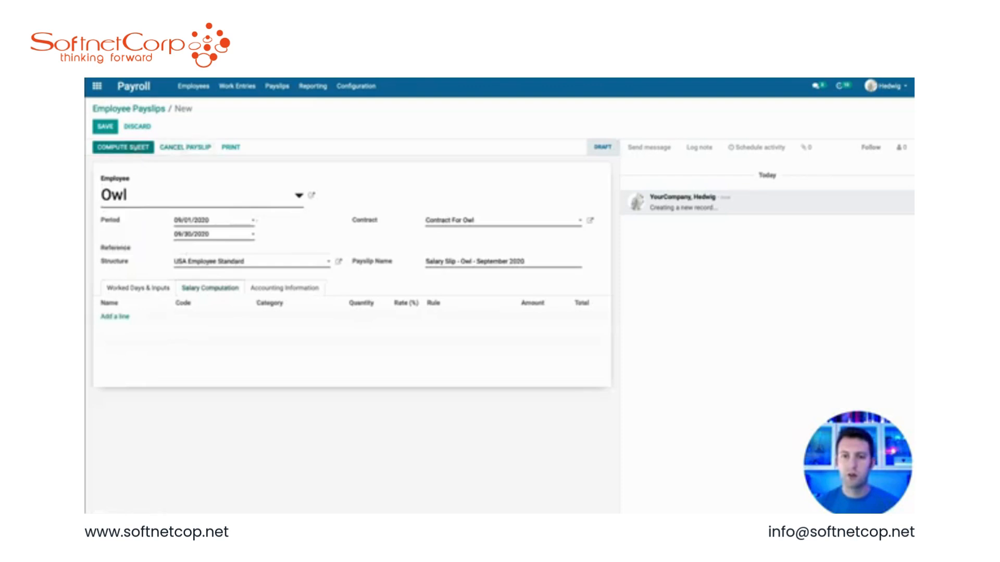
click(131, 147)
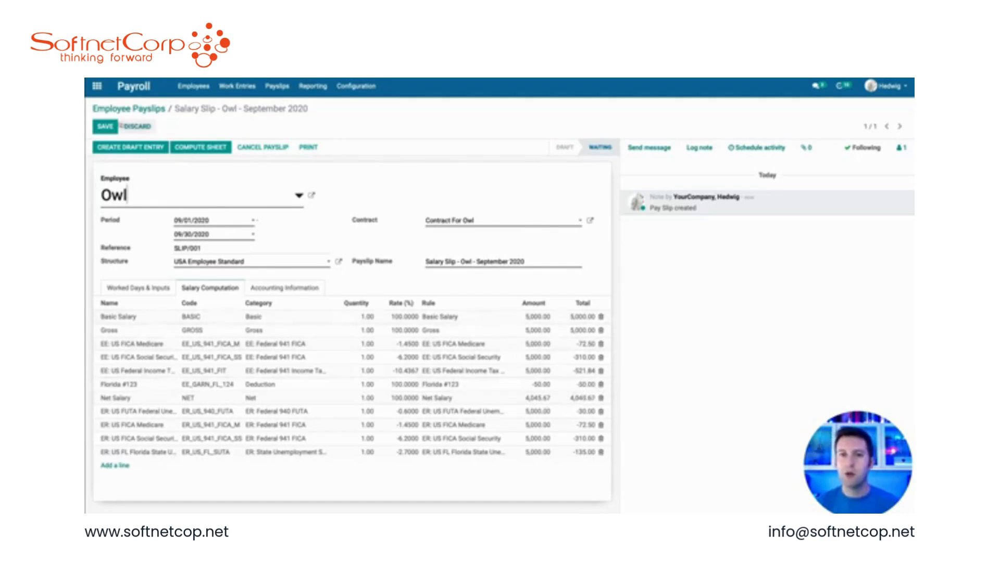
click(105, 126)
Step: Open the Florida #123 rule from Hedwig's payslip and set its condition to Python Expression
click(134, 126)
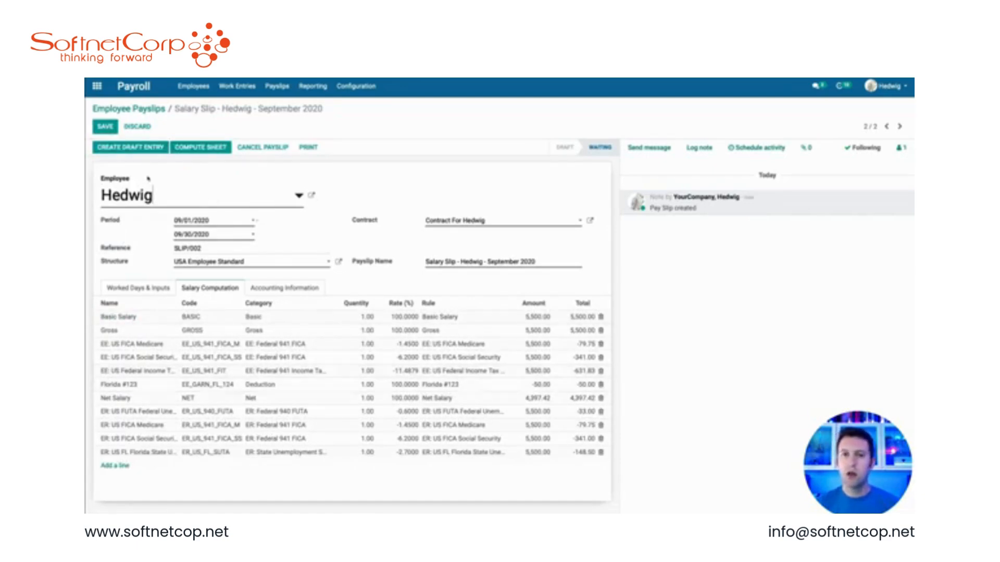
click(292, 384)
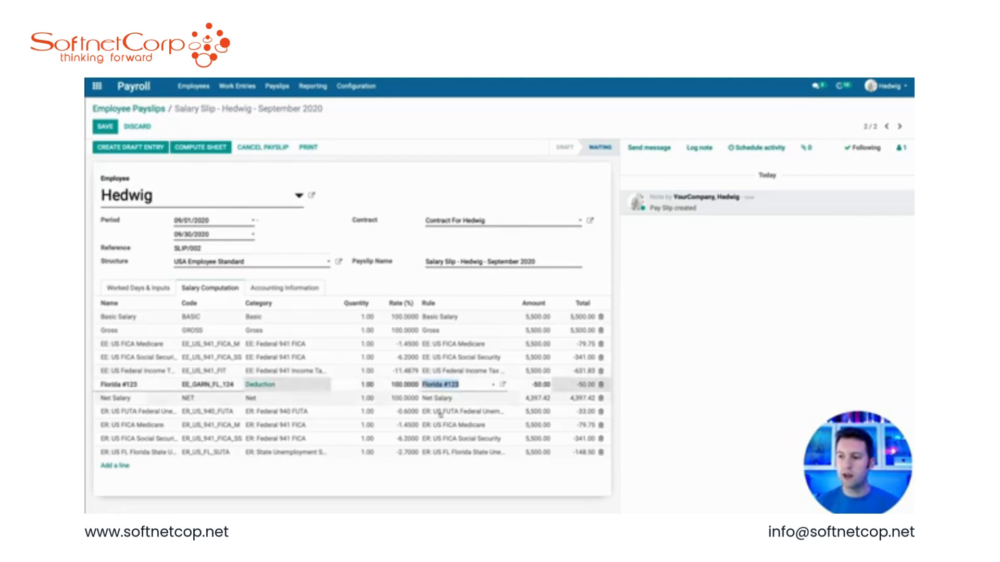
click(503, 384)
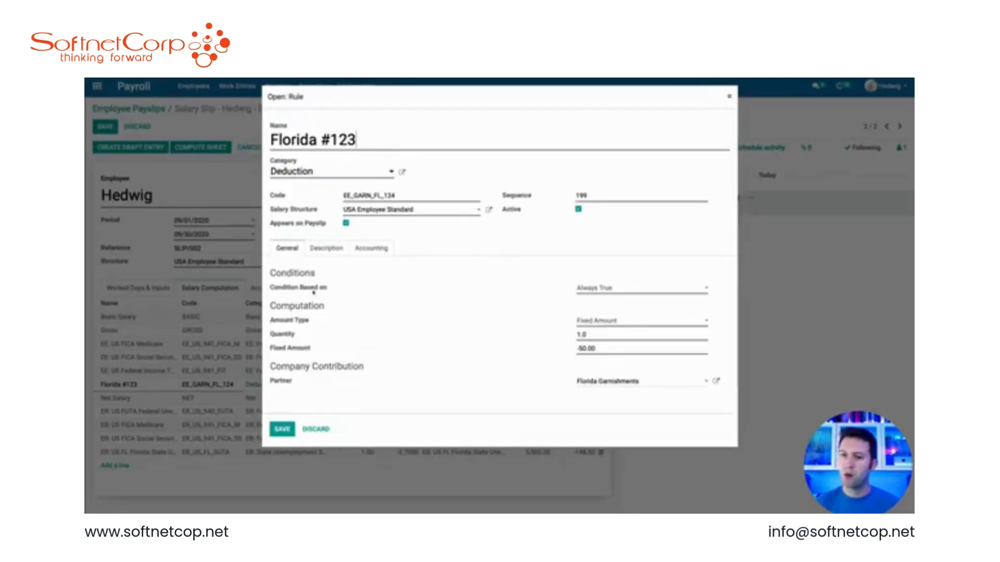
drag(327, 289, 270, 288)
click(370, 293)
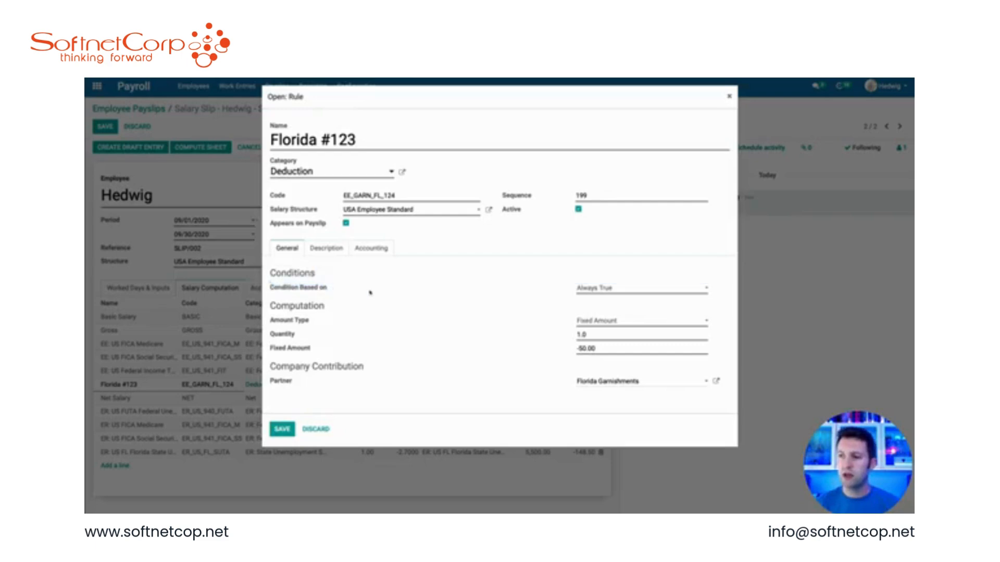
click(633, 292)
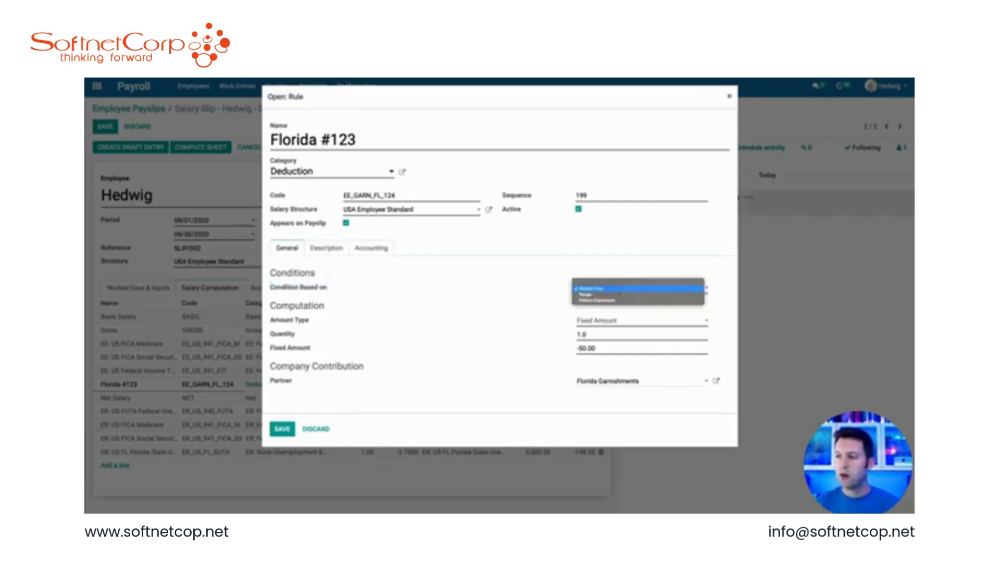
click(578, 300)
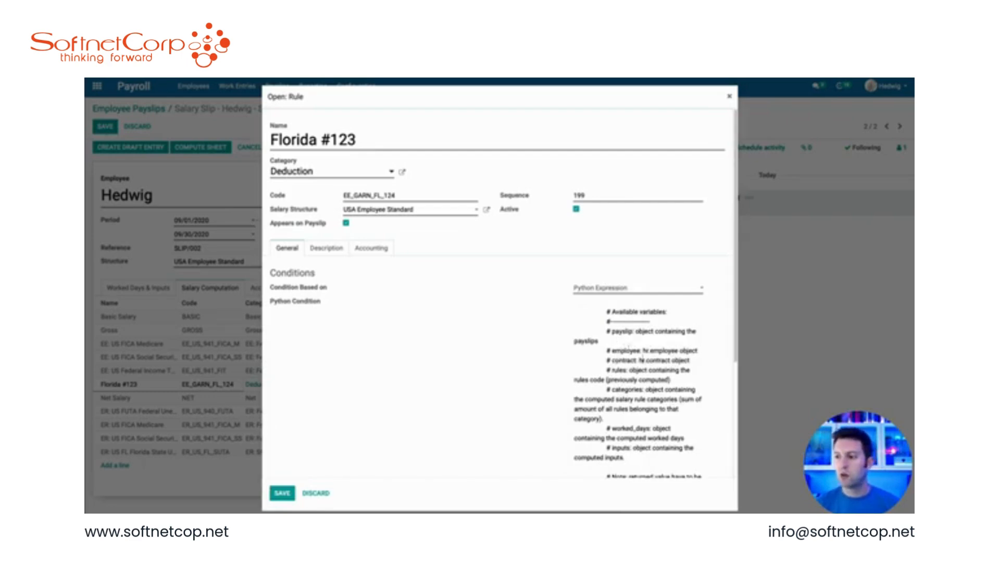
Step: Write the Python condition result = employee.barcode == the employee's badge barcode, then save the rule
scroll(643, 415, down, 3)
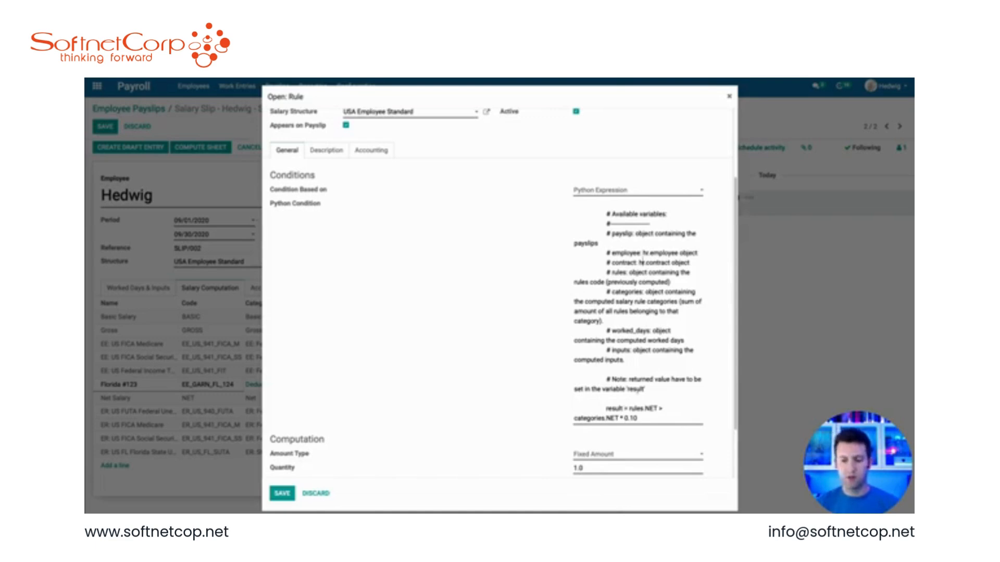
key(ctrl+a)
text(res)
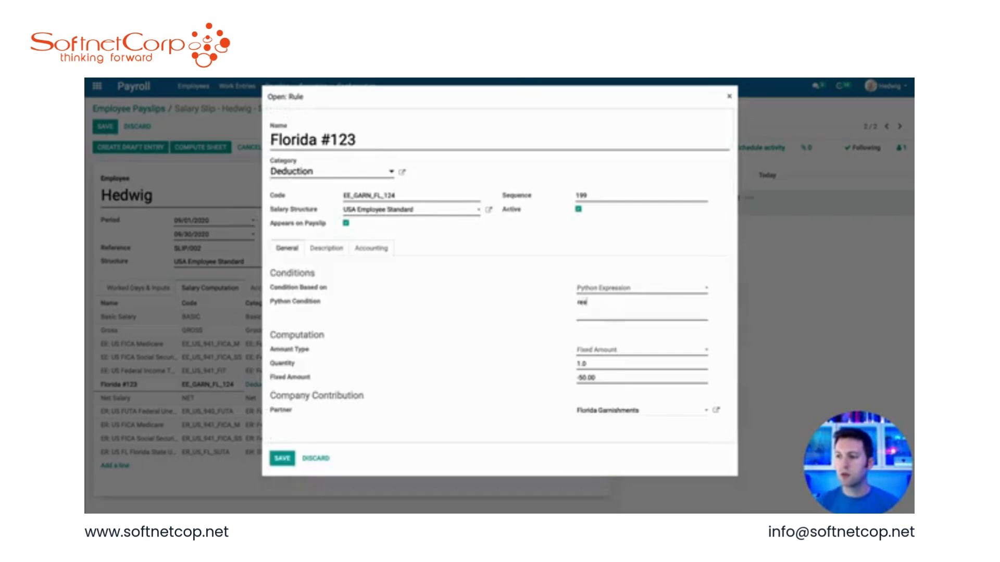
text(ult = employee)
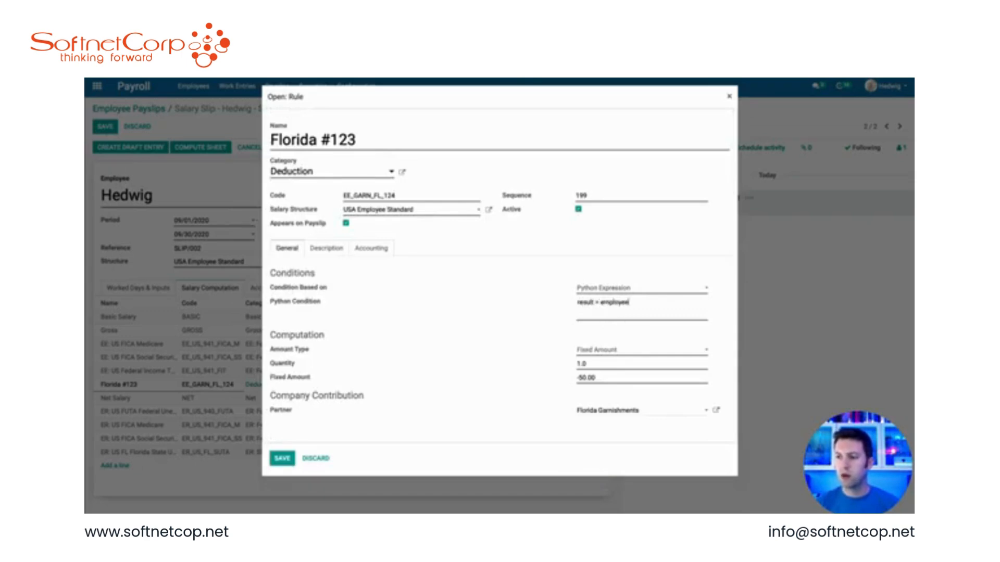
text(.barcode ==)
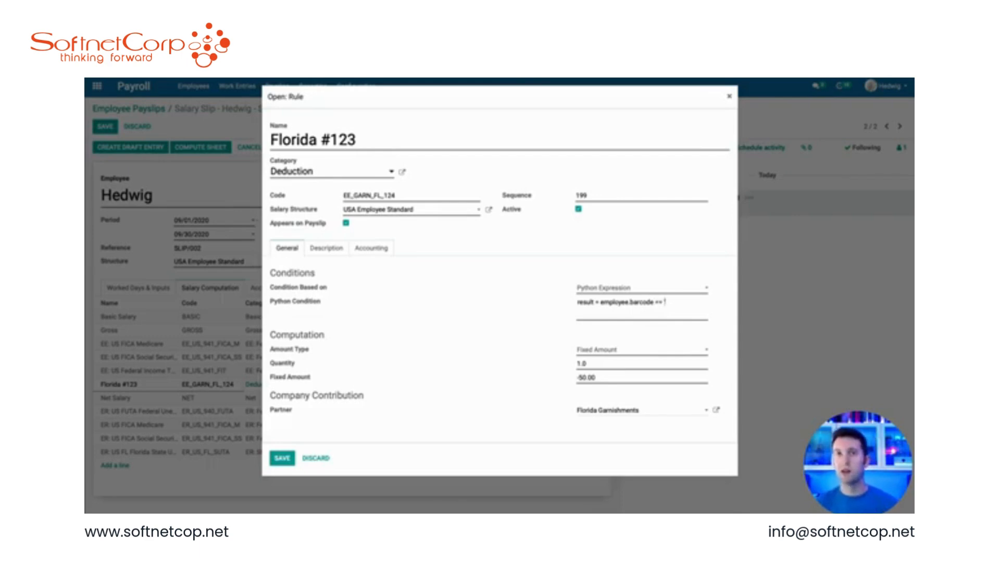
text( ')
key(ctrl+v)
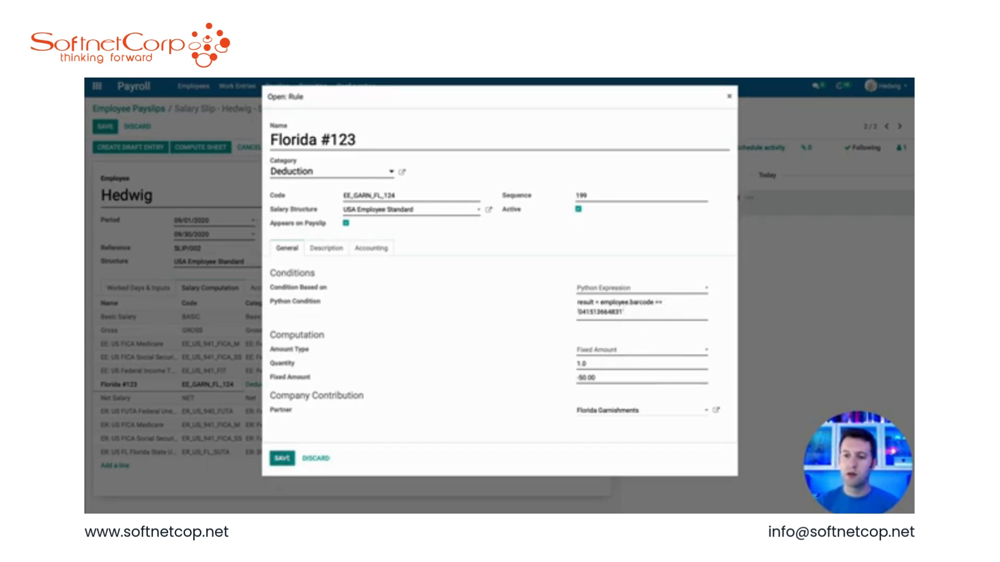
click(281, 458)
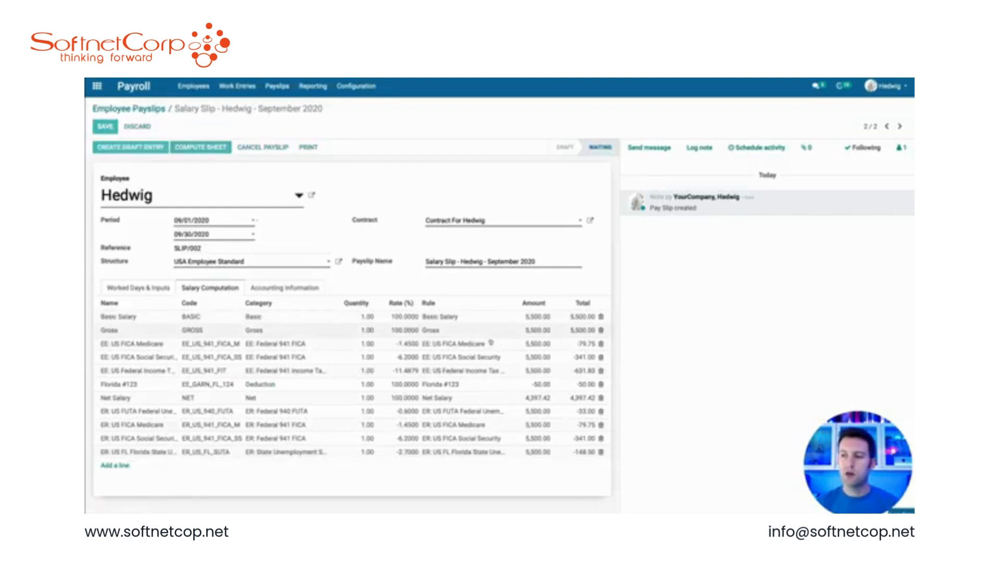
Step: Remove the Florida #123 line from Hedwig's payslip and save the payslip
click(601, 385)
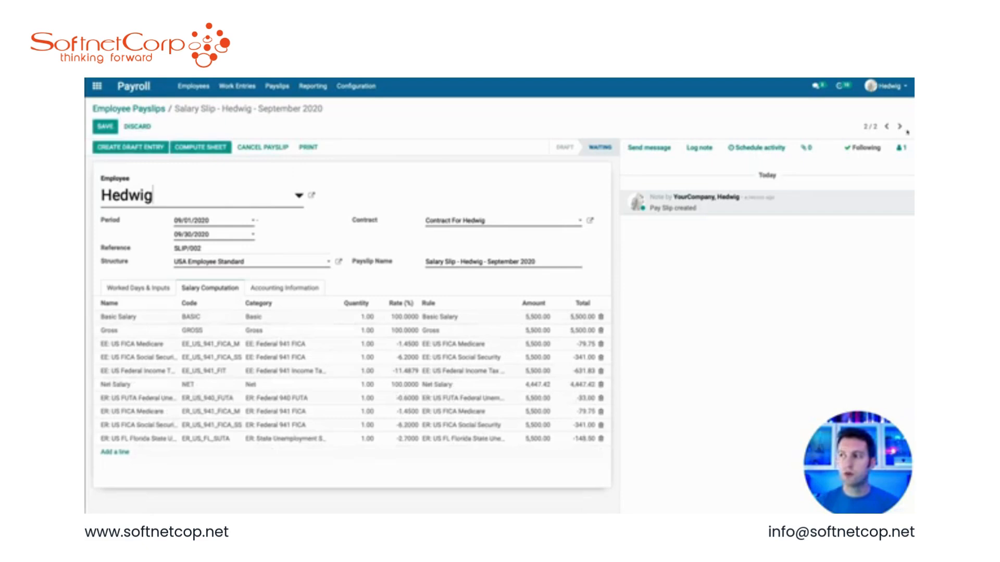
click(106, 126)
Step: Open Owl's contract and review its salary information
click(887, 126)
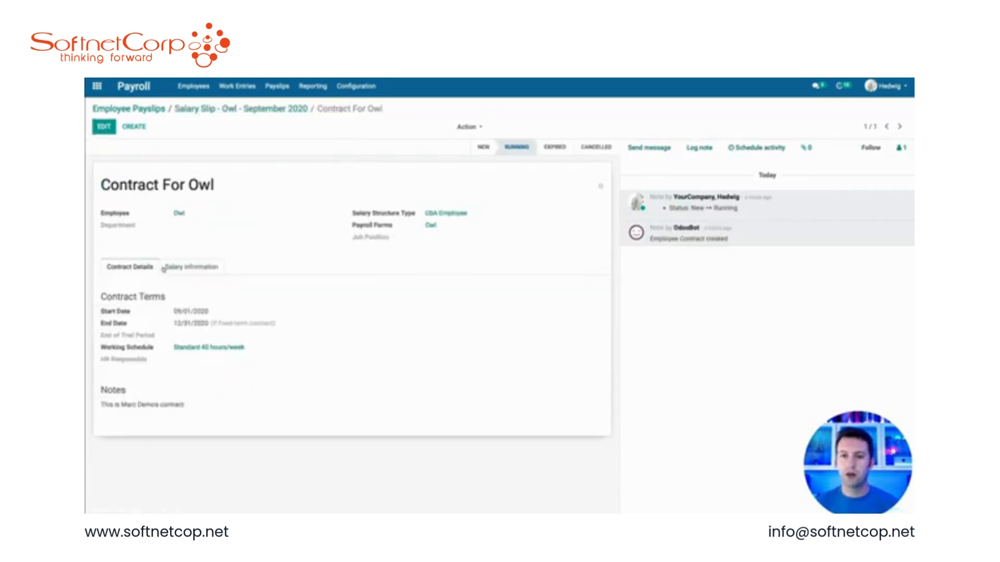
click(167, 267)
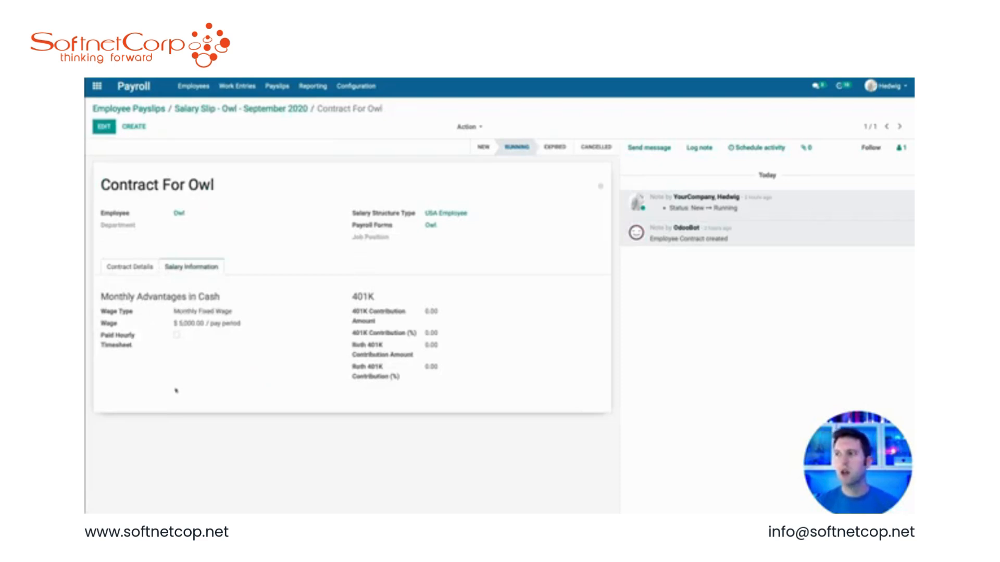
click(489, 72)
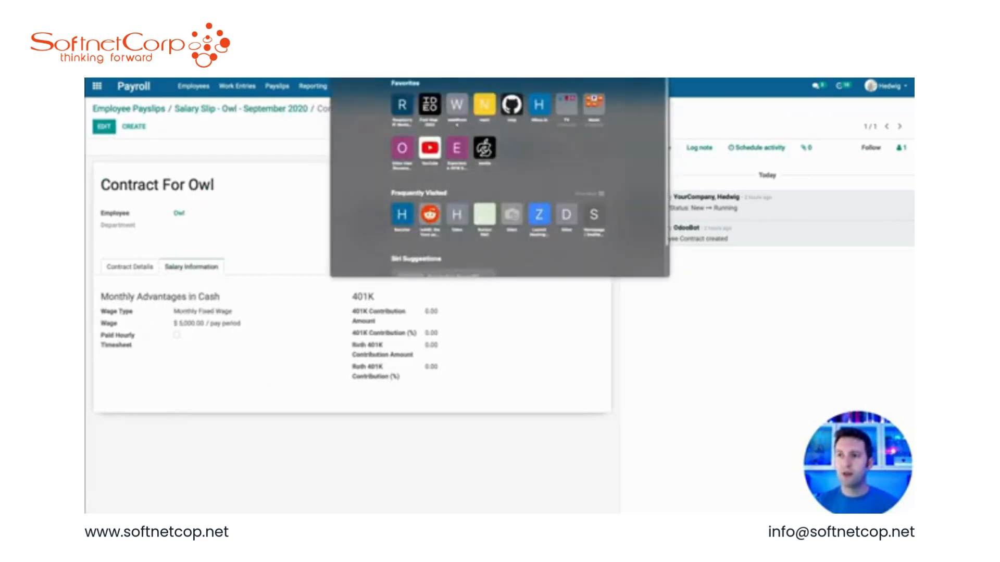
key(Escape)
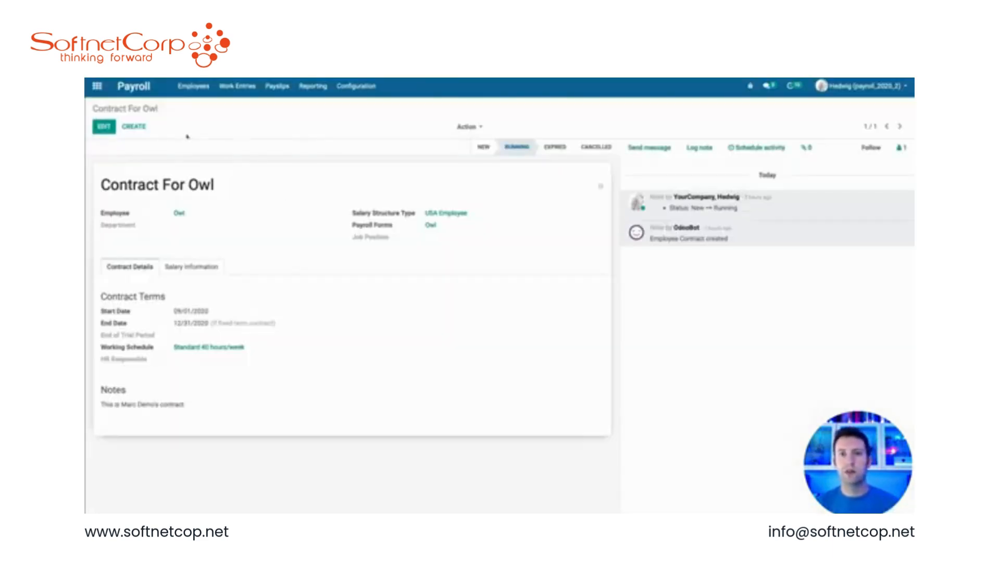
Step: Open the hr.contract model's definition from the technical Models list
click(100, 89)
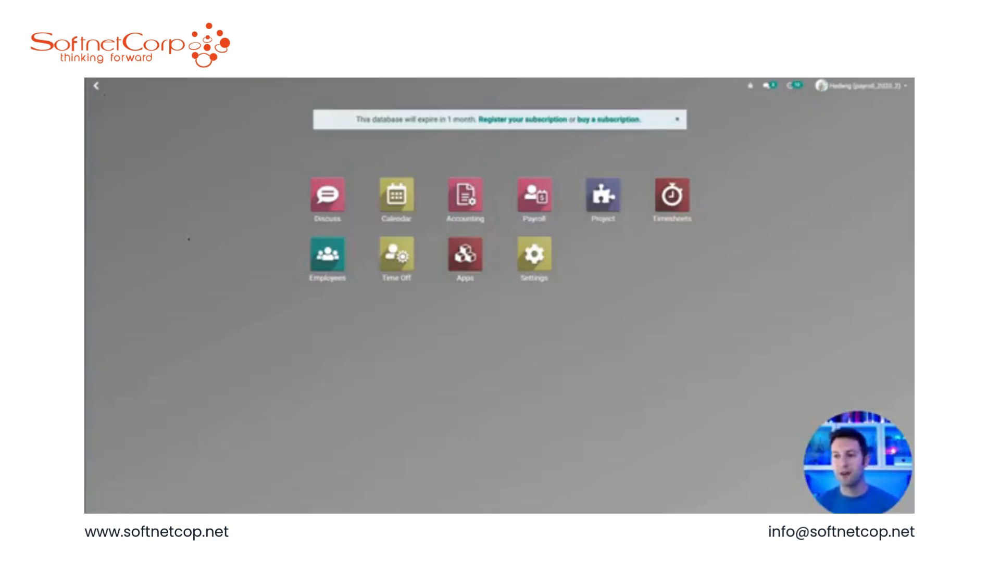
text(model)
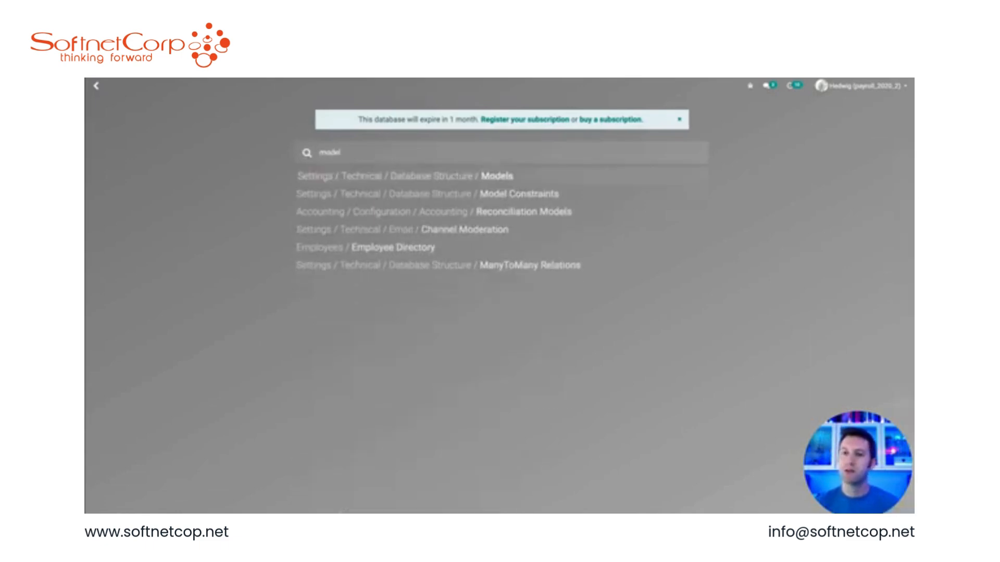
key(Return)
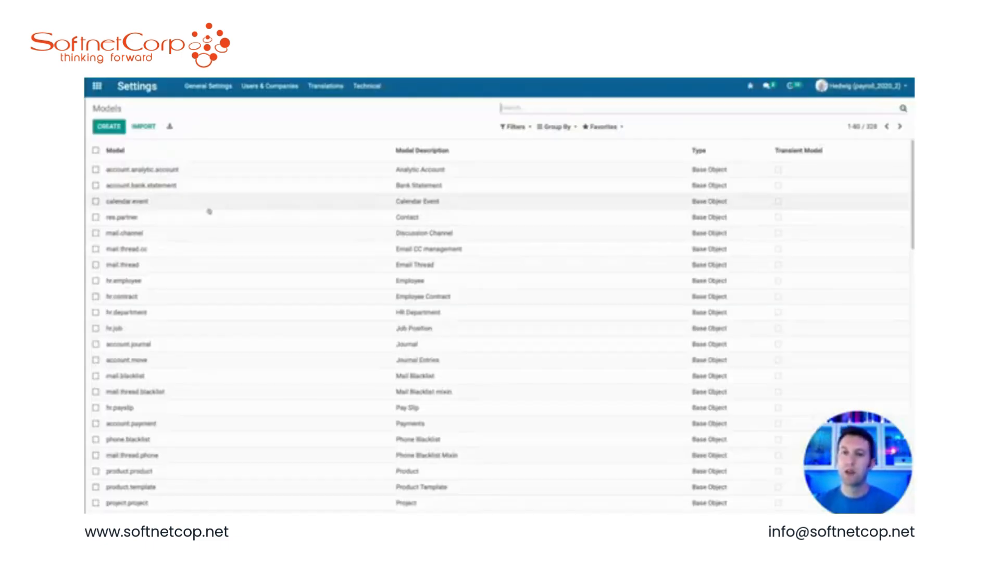
text(hr.contr)
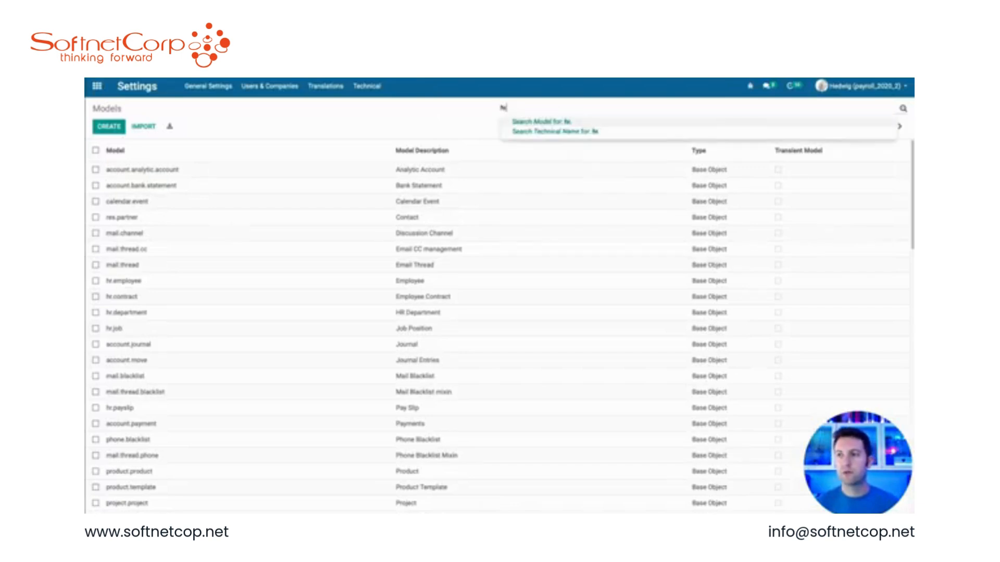
key(Return)
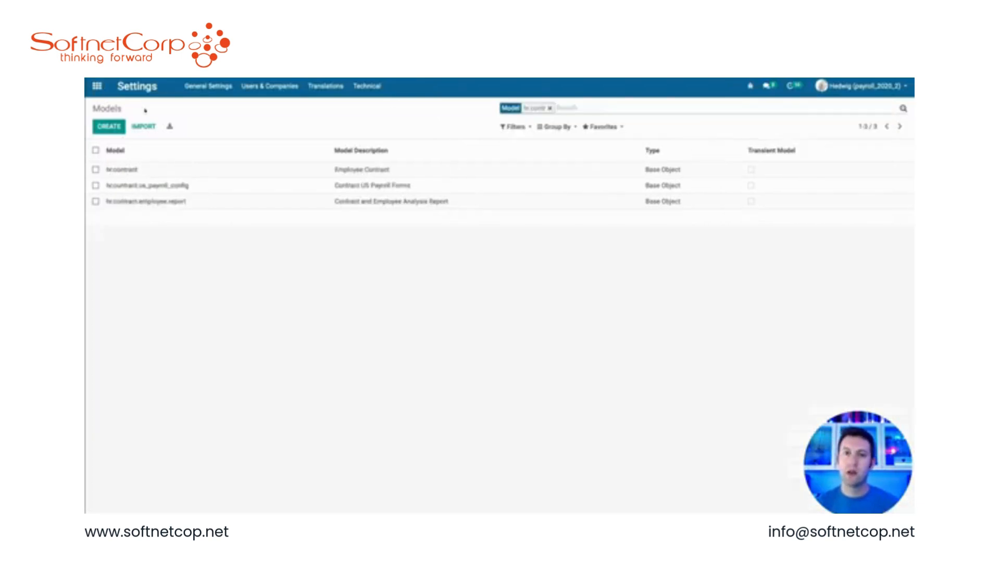
click(127, 169)
Step: Add a float field x_ded_medical labelled Medical Deduction to the hr.contract model and save the model
scroll(202, 344, down, 7)
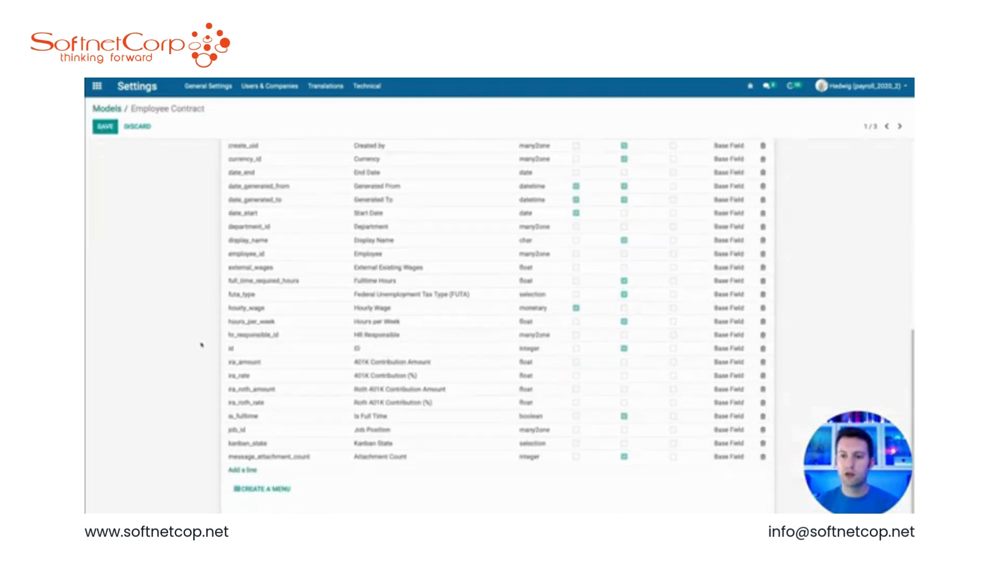
click(239, 471)
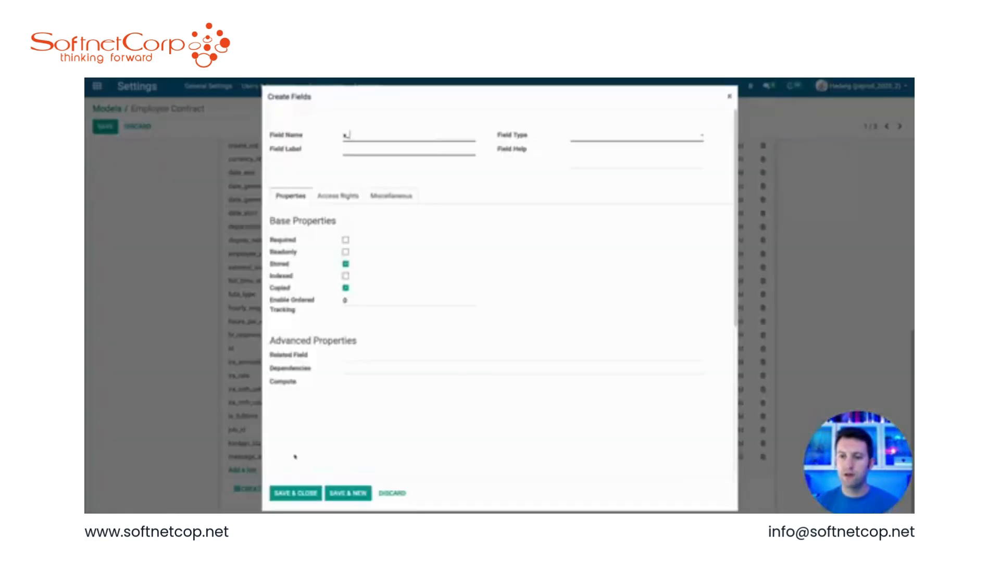
text(ded_medical)
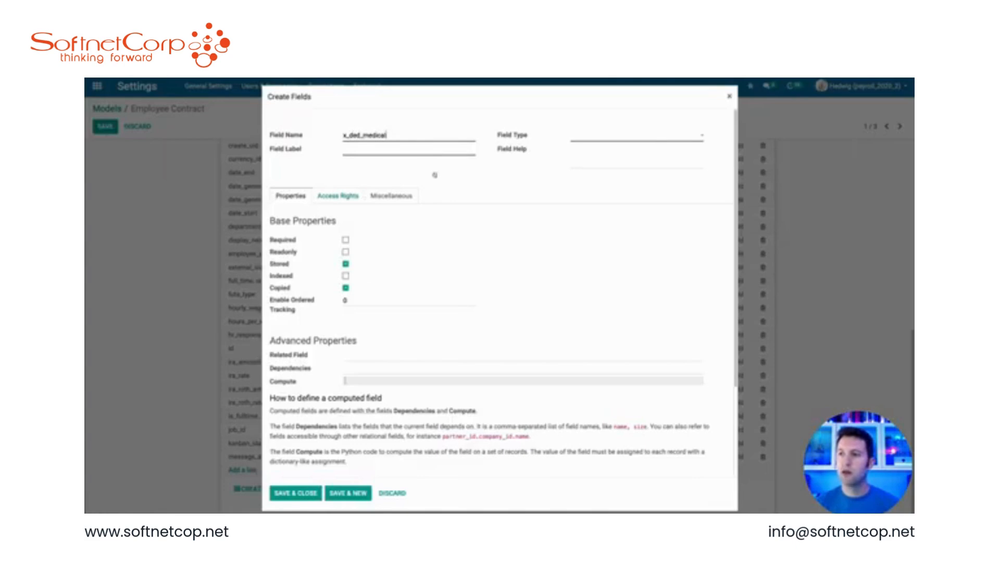
click(647, 135)
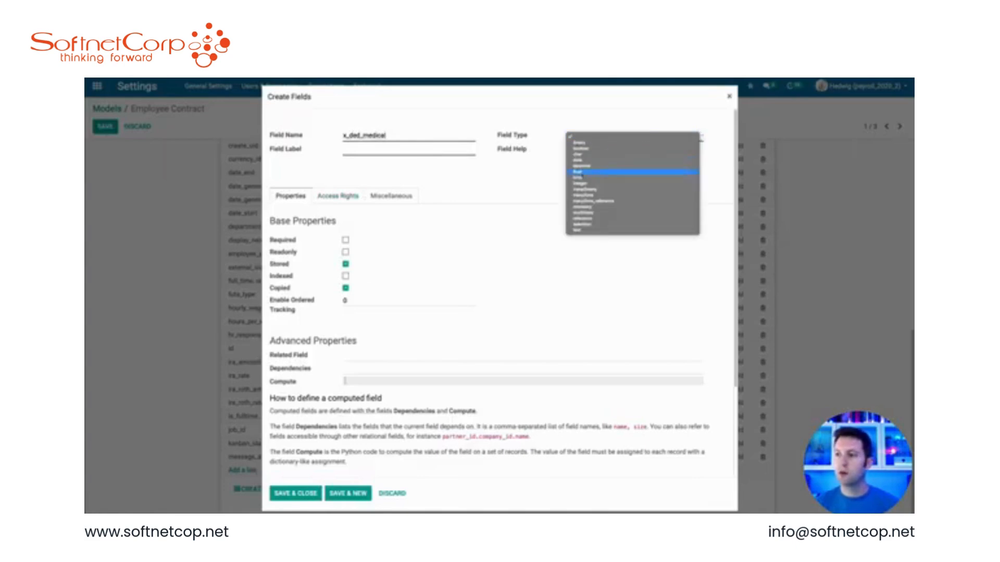
key(Return)
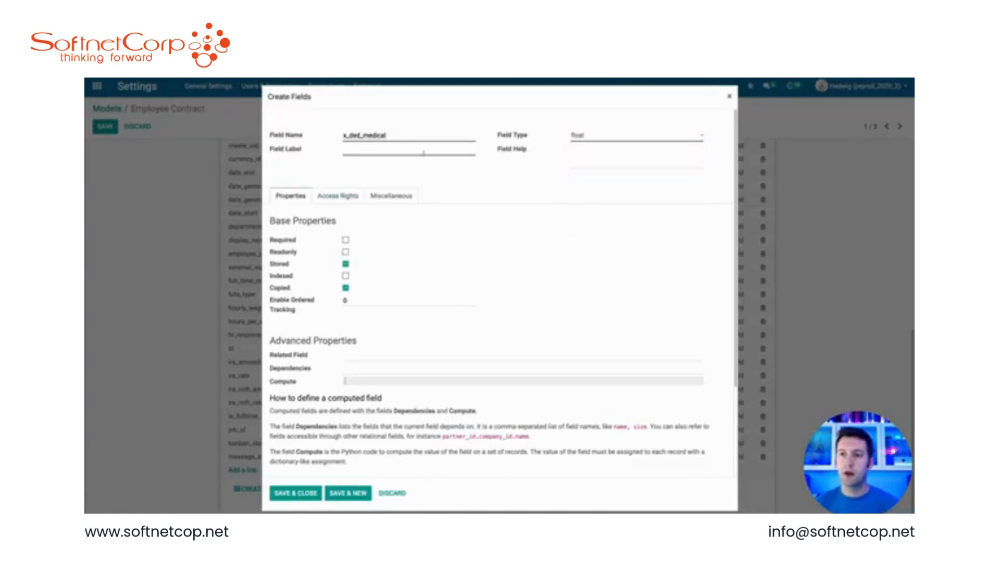
text(Medical)
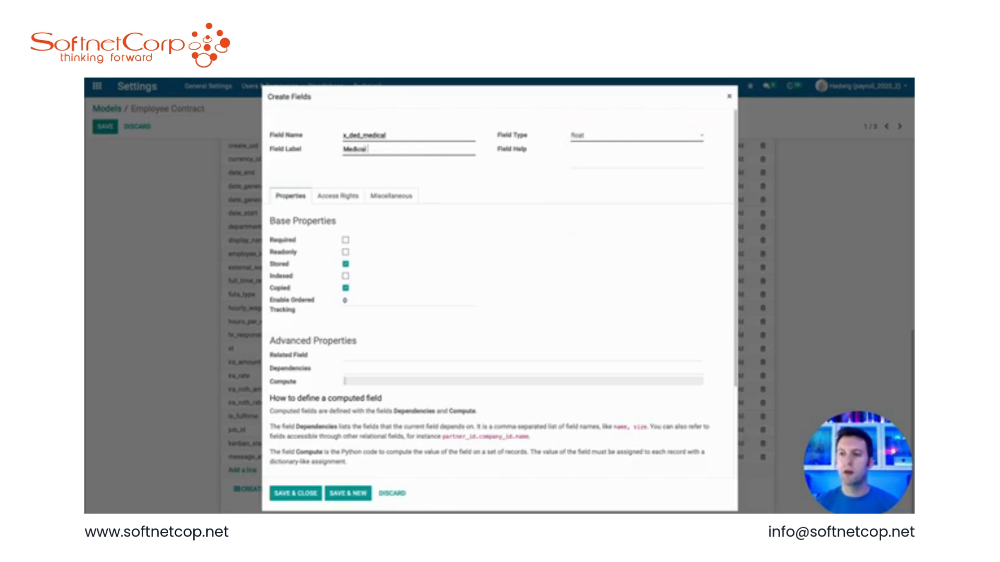
text( Deduction)
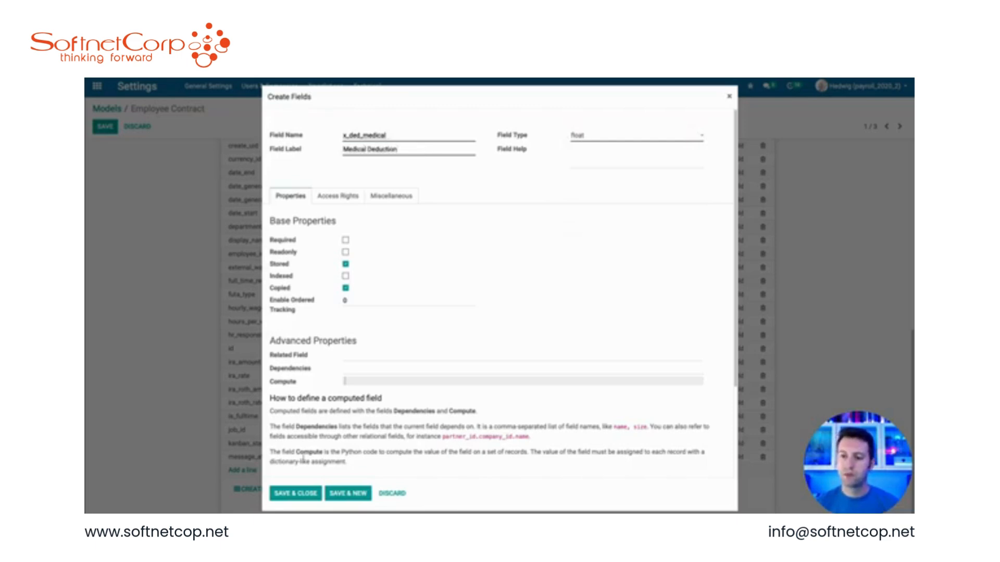
click(295, 493)
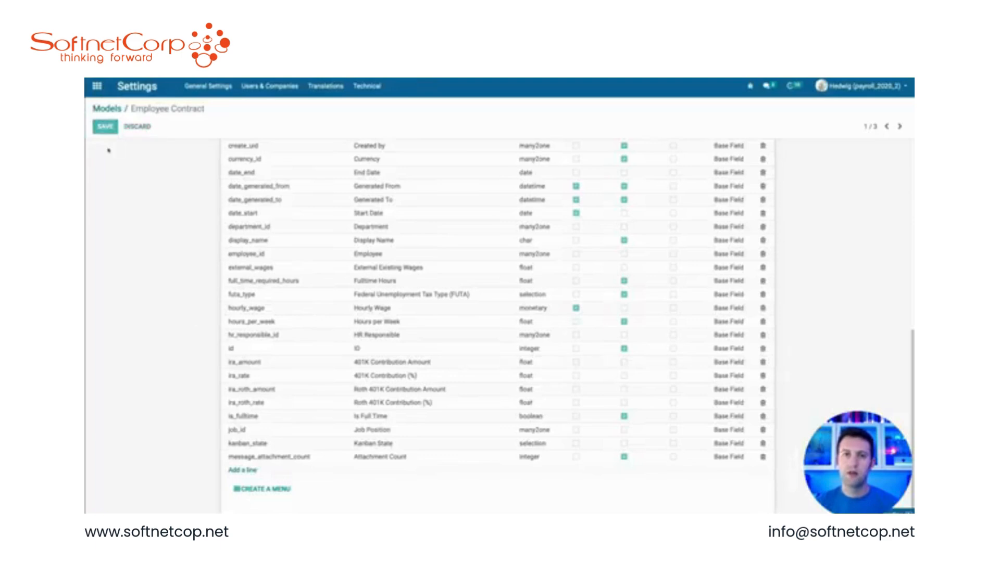
click(105, 127)
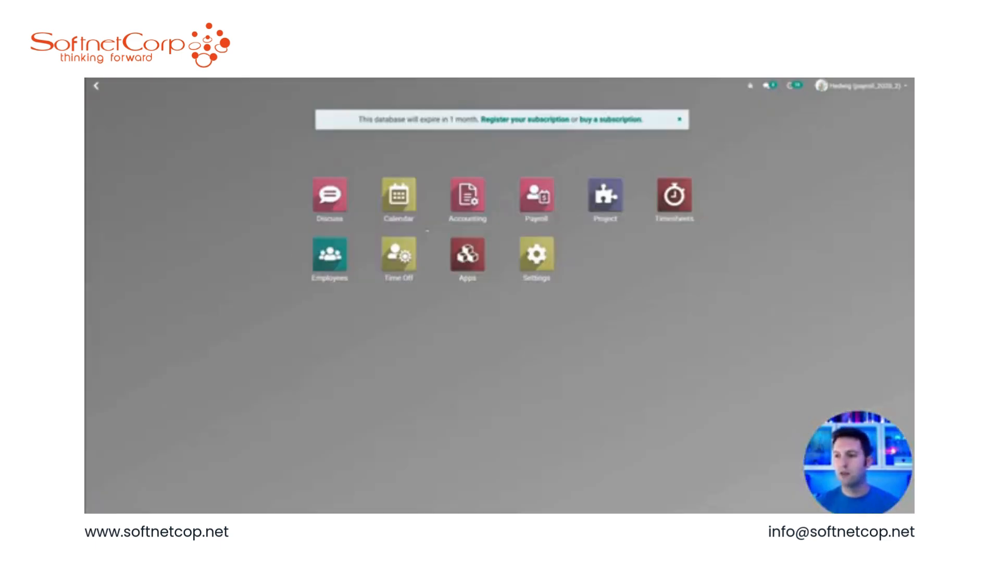
Step: Open Owl's running contract, Contract For Owl, from the Payroll employees
click(536, 195)
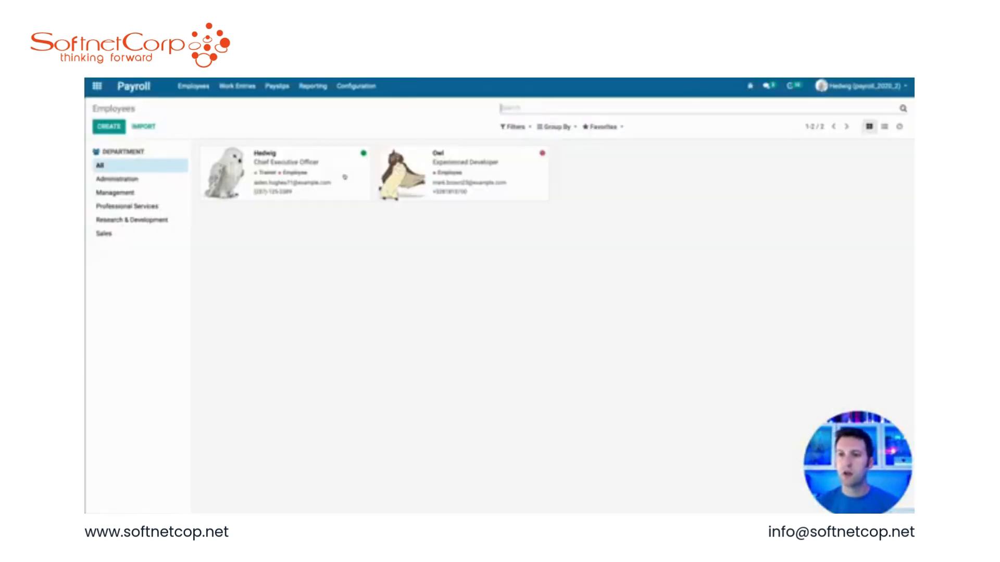
click(471, 172)
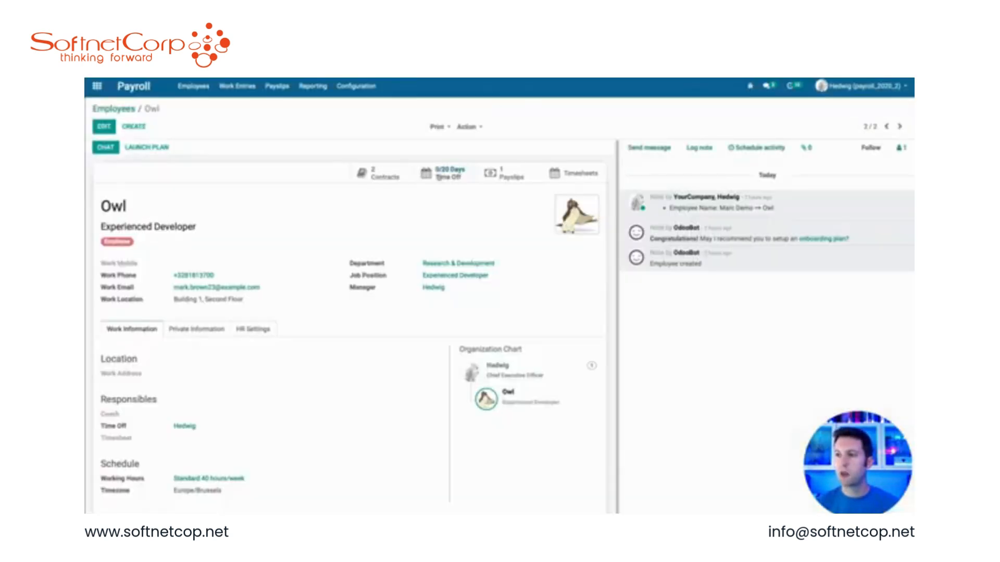
click(378, 173)
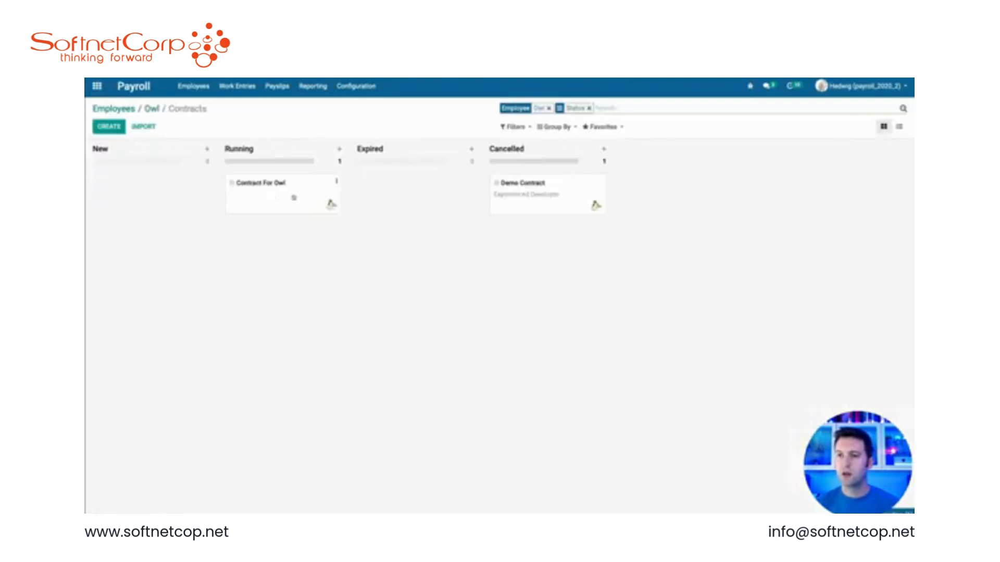
click(294, 198)
Step: Edit the contract form view and start a new inherited view named deductions.hr.contract
click(750, 86)
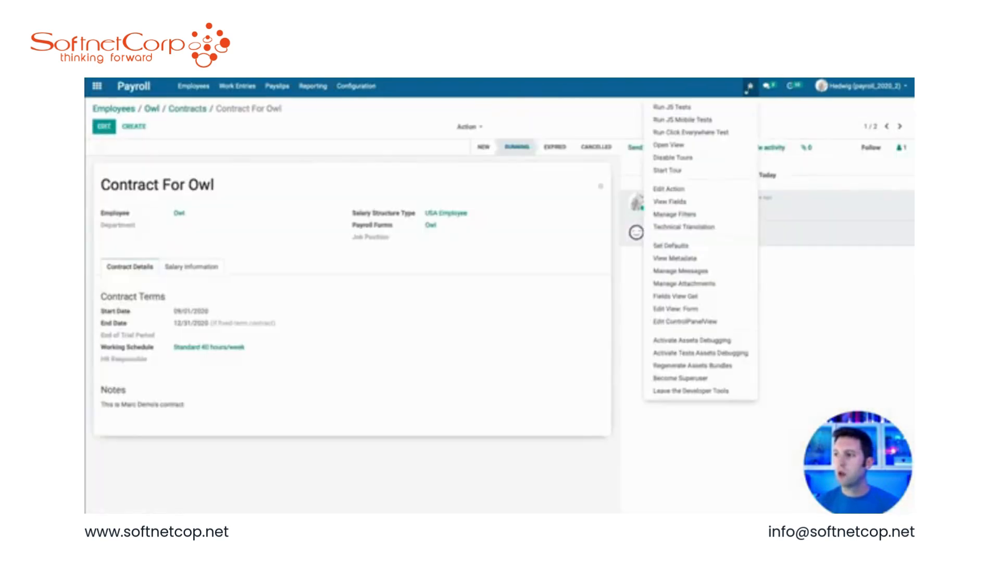
click(689, 312)
scroll(417, 360, down, 10)
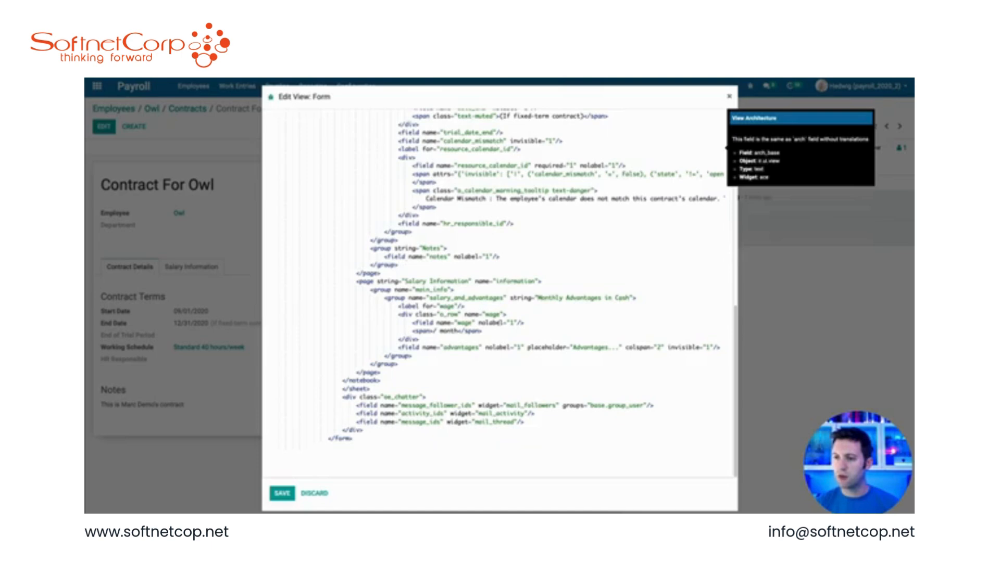
scroll(543, 292, up, 15)
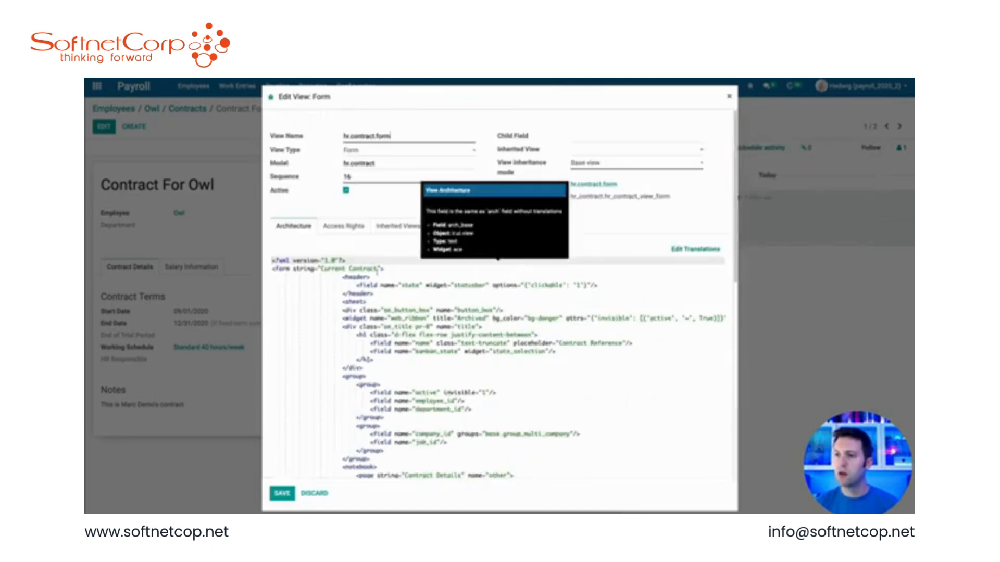
click(400, 225)
click(292, 311)
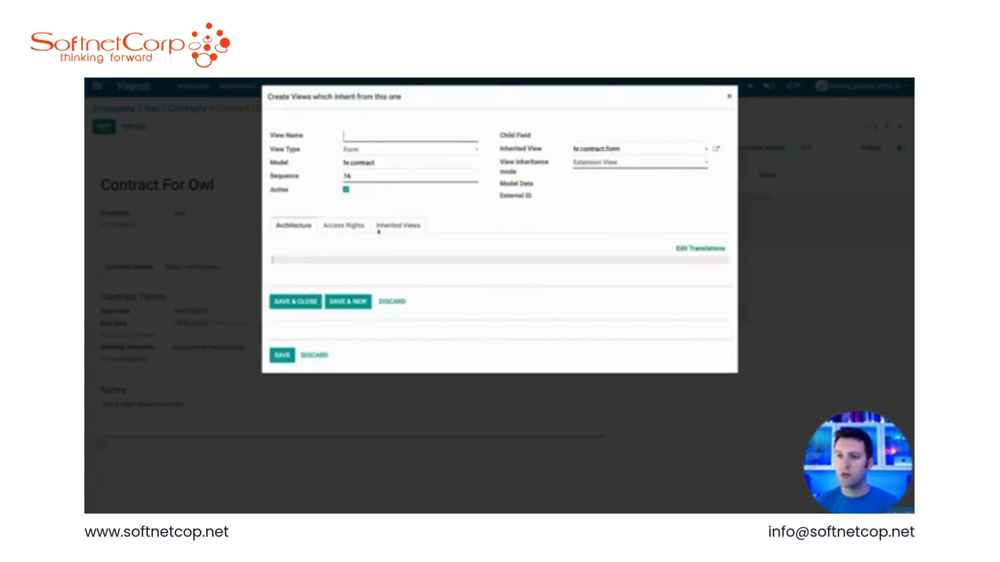
text(deduc)
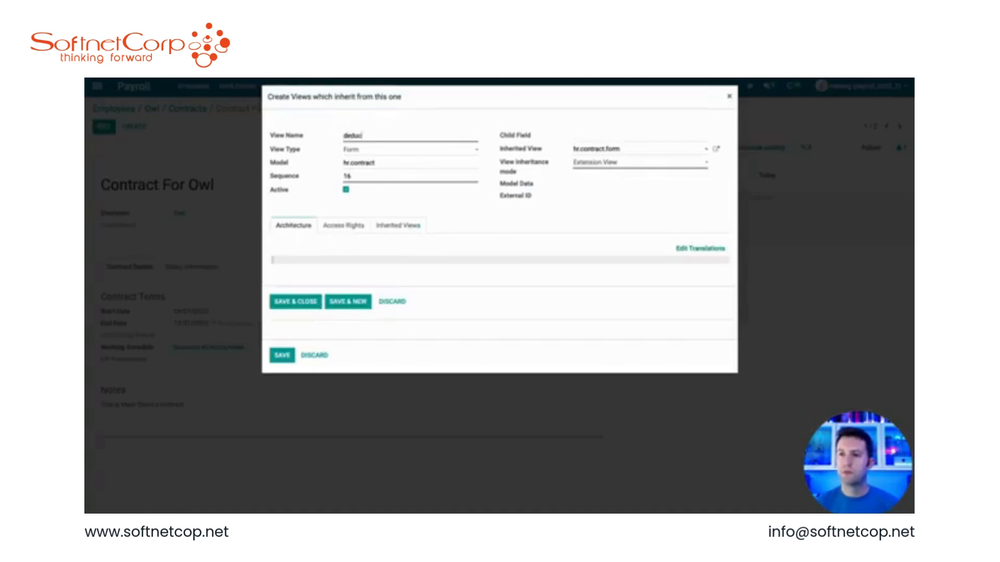
text(tions.hr.contract)
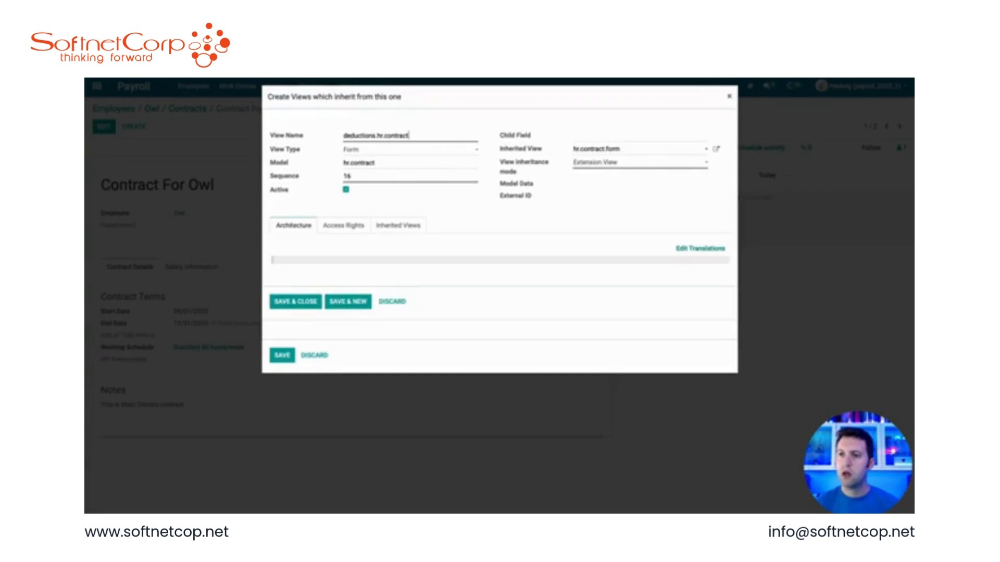
click(315, 260)
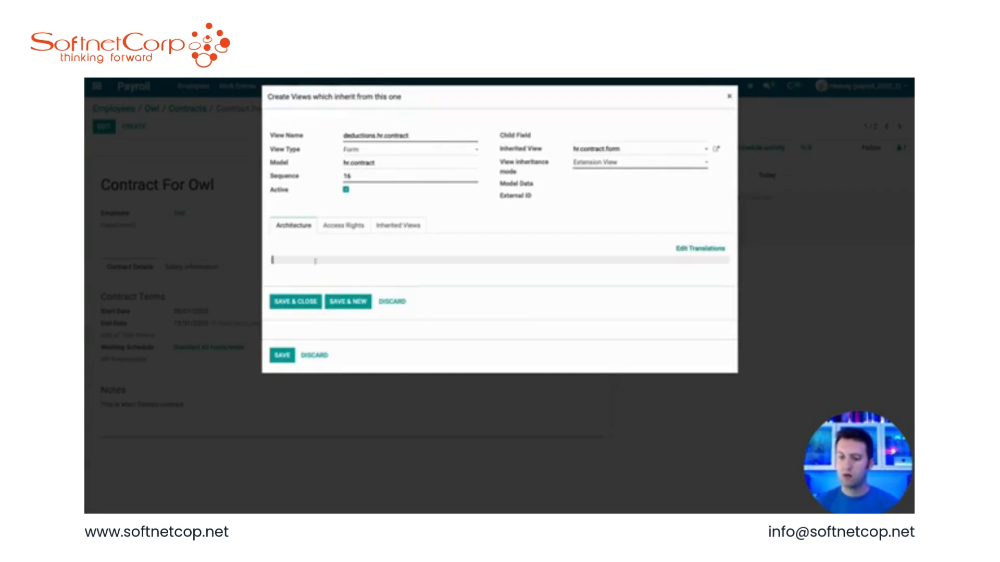
text(<xpath ex)
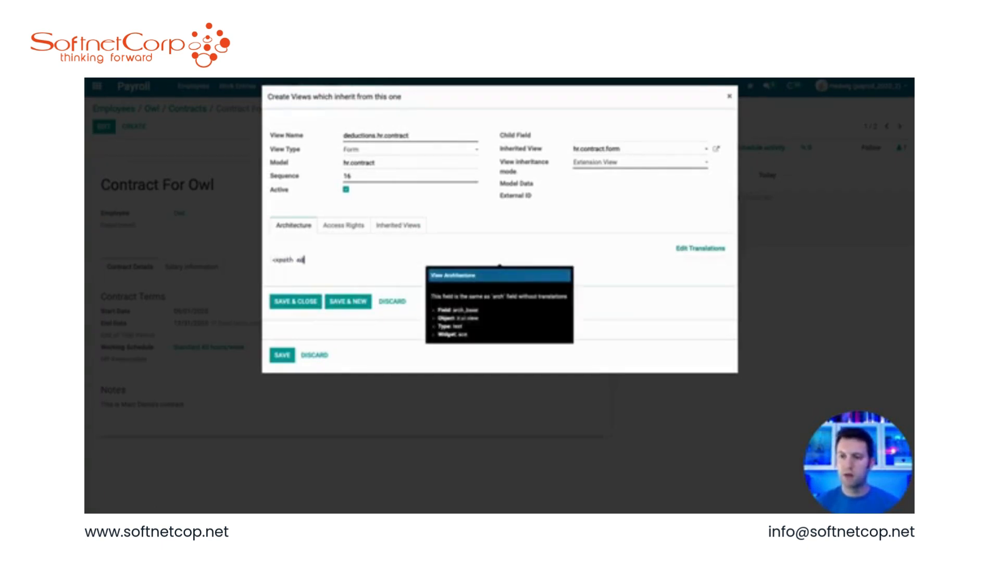
text(pr=)
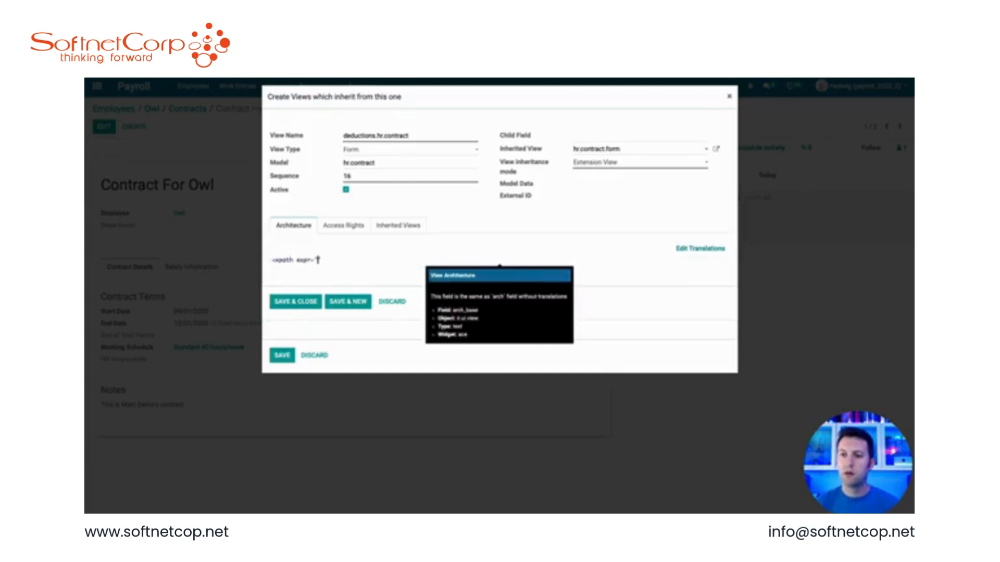
text("//page[@name=)
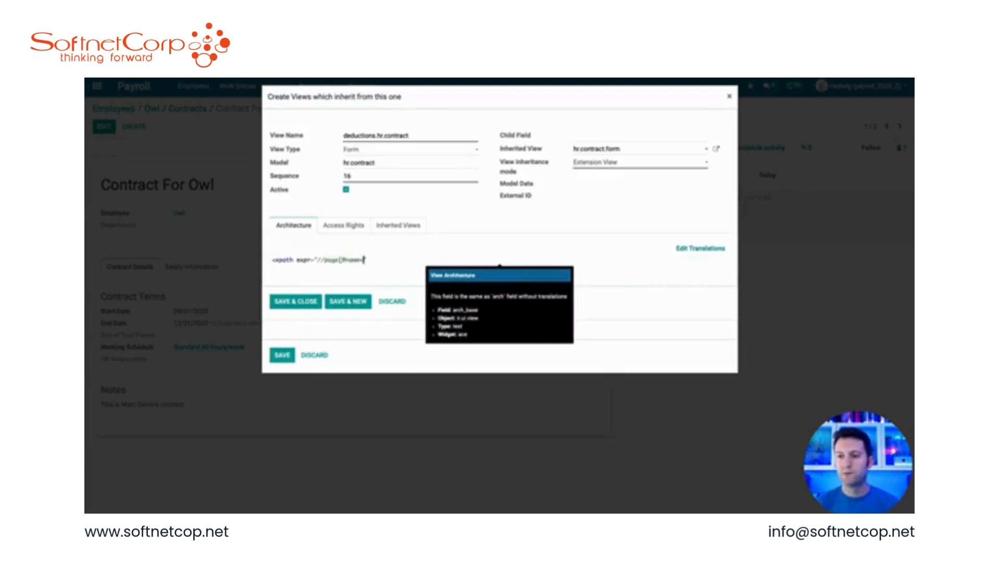
text("information"])
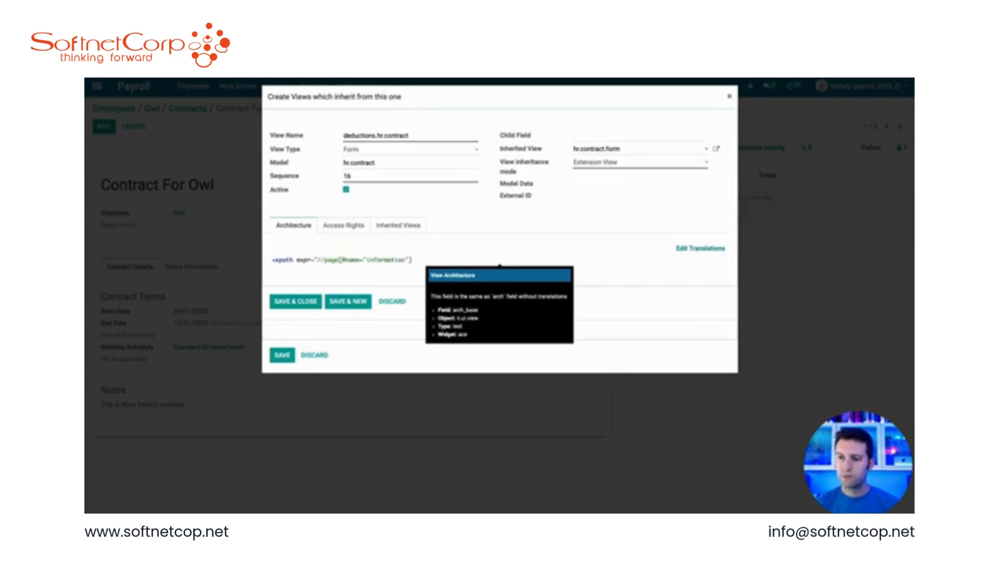
text(/group/pro)
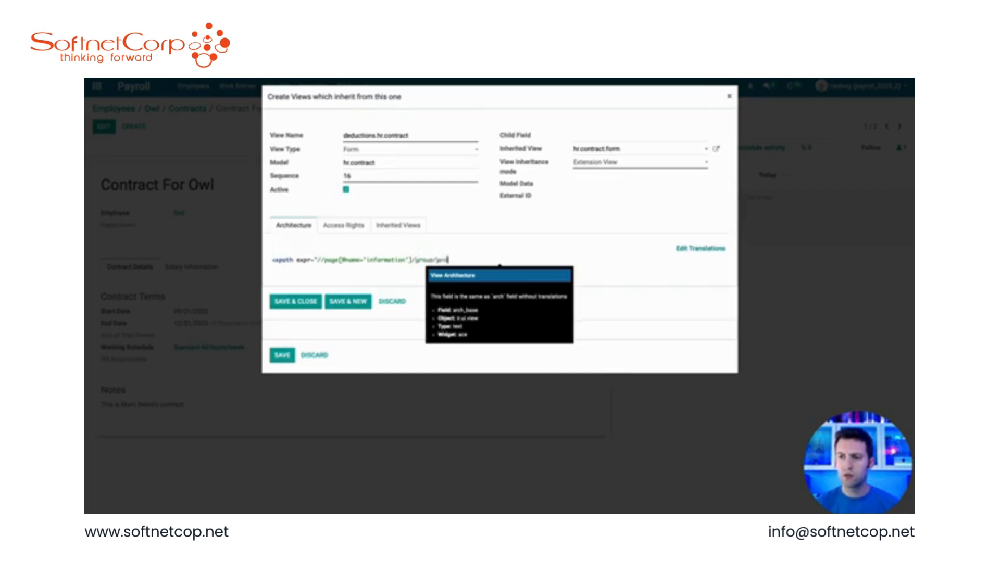
key(BackSpace)
key(BackSpace)
key(BackSpace)
text(group" pos)
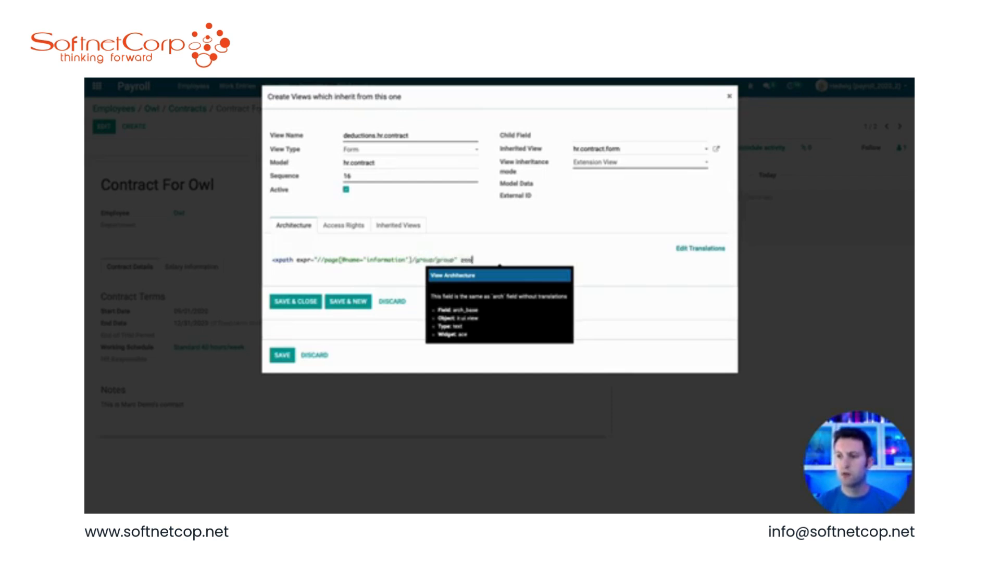
text(ition="after">)
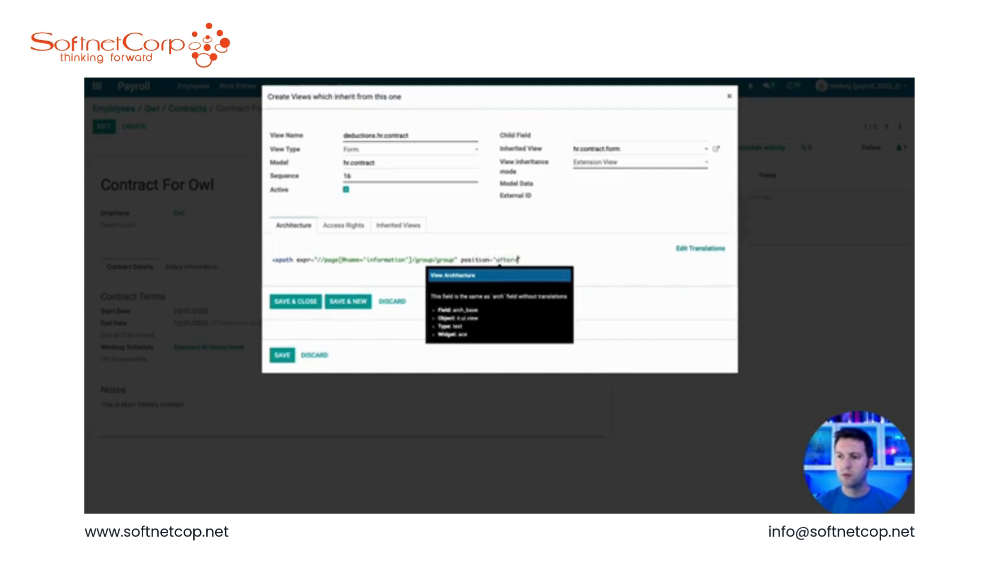
key(Return)
key(BackSpace)
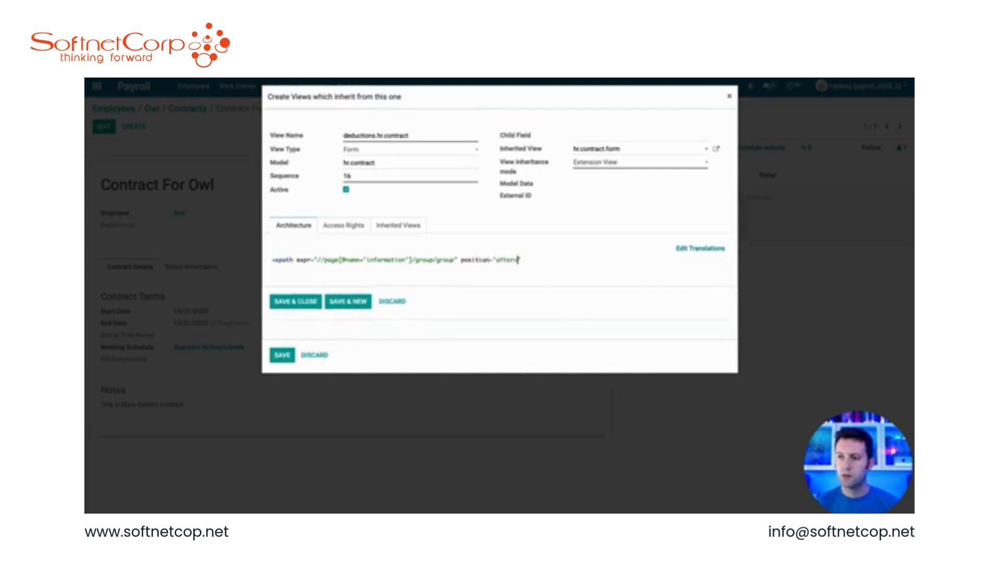
text(>)
key(Return)
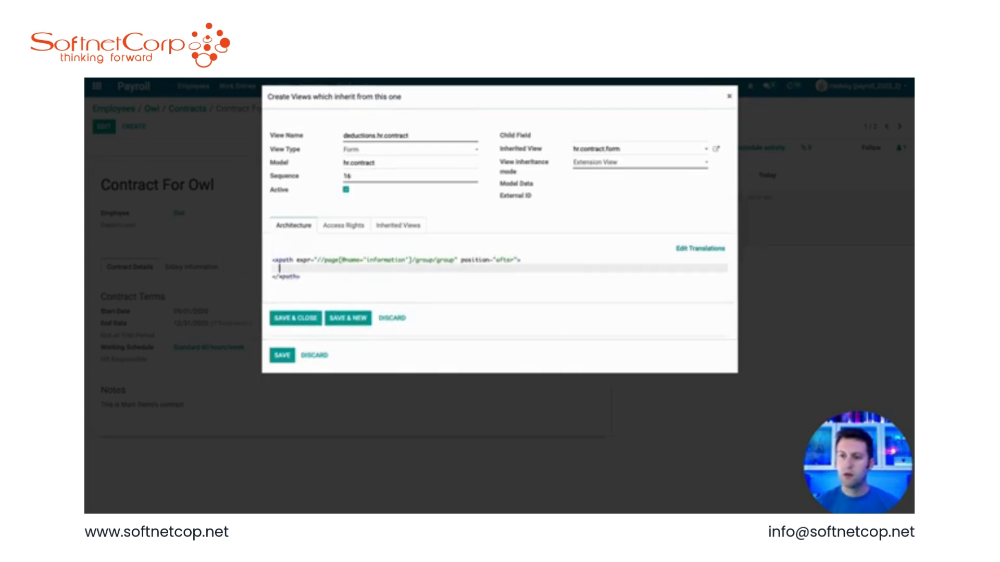
Step: Add a group named deductions with the string Deductions inside the xpath of the inherited view
text(<group n)
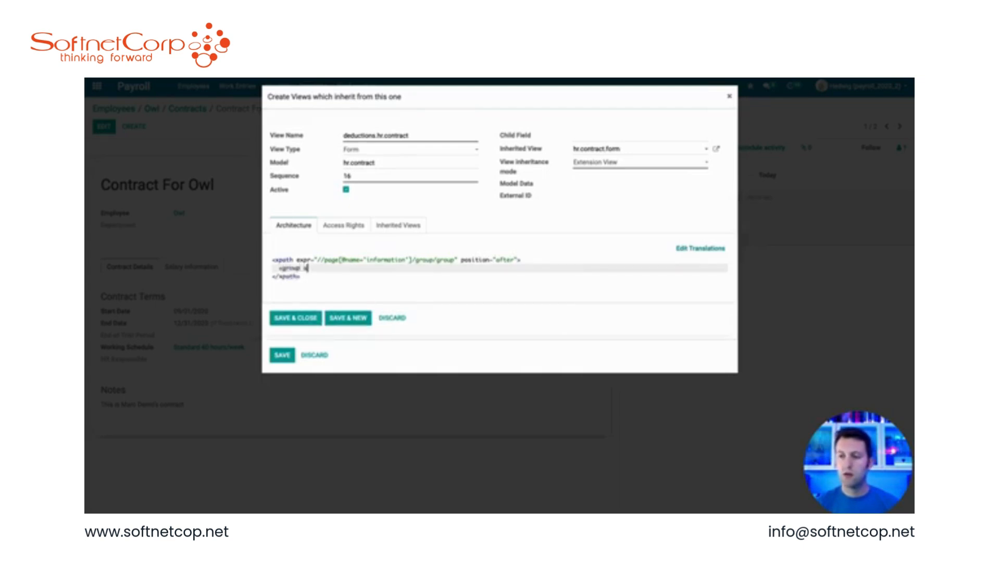
text(ame="Deductions")
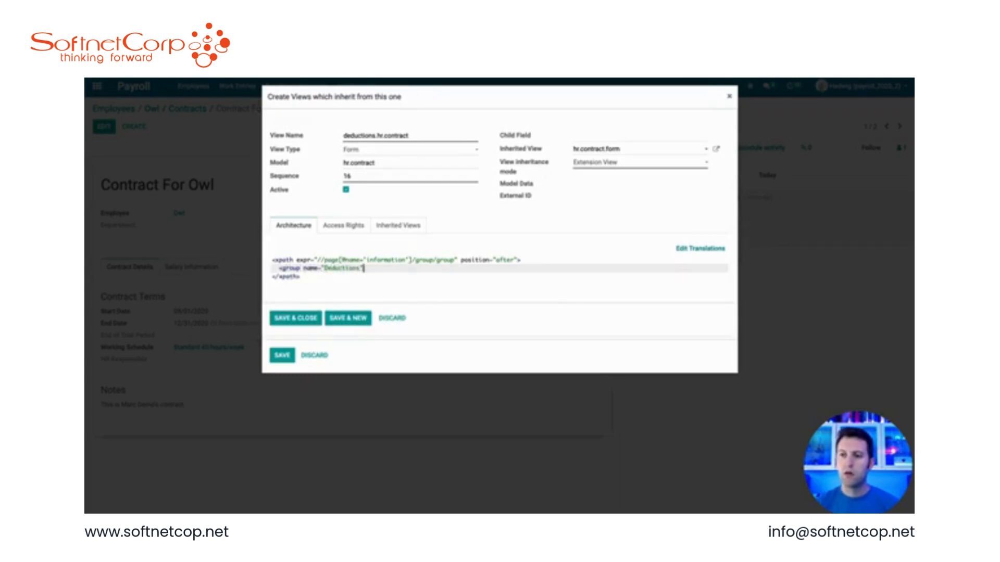
text( string=")
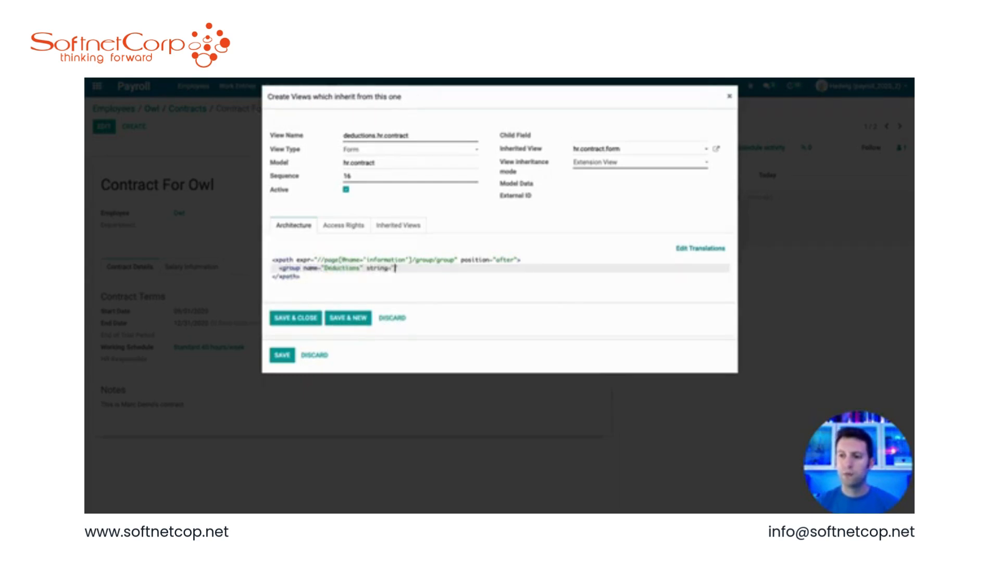
text(Deductions)
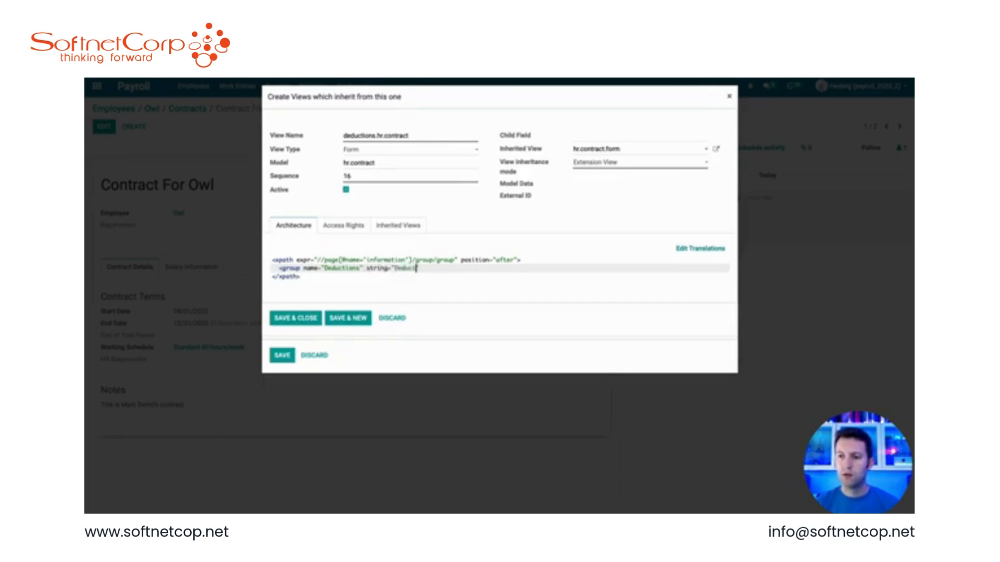
key(Left)
key(Left)
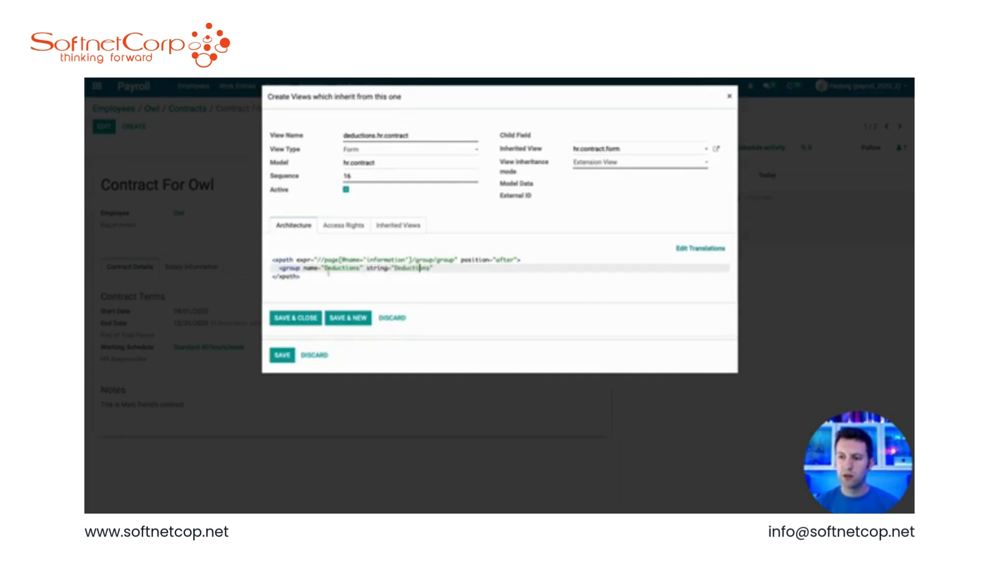
key(BackSpace)
text(d)
click(448, 268)
text(>)
key(Return)
Step: Place the x_ded_medical field inside the Deductions group, then save the new inherited view and the contract form view
text(<fiel)
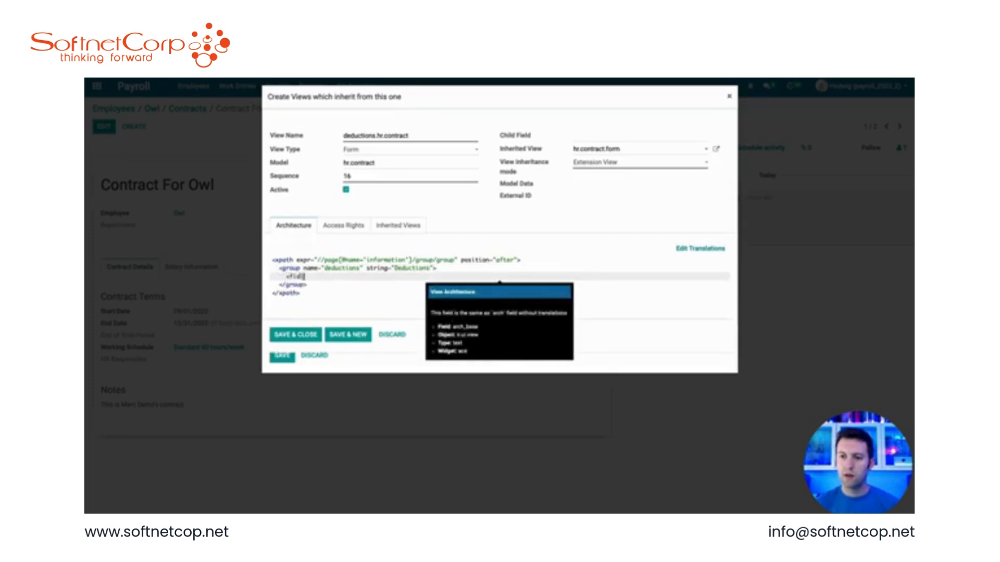
text(d name="x_)
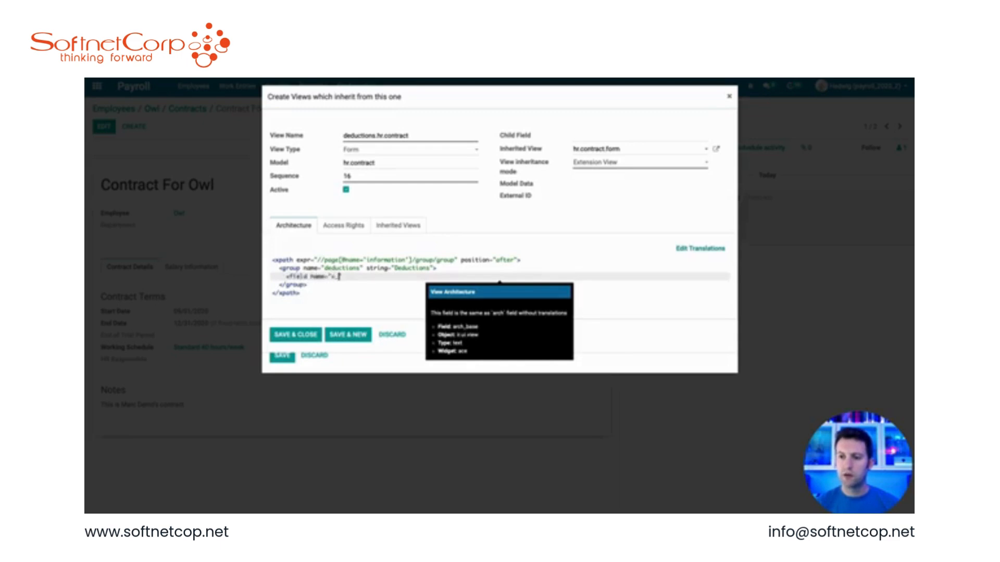
text(ded_medical"/>)
click(307, 334)
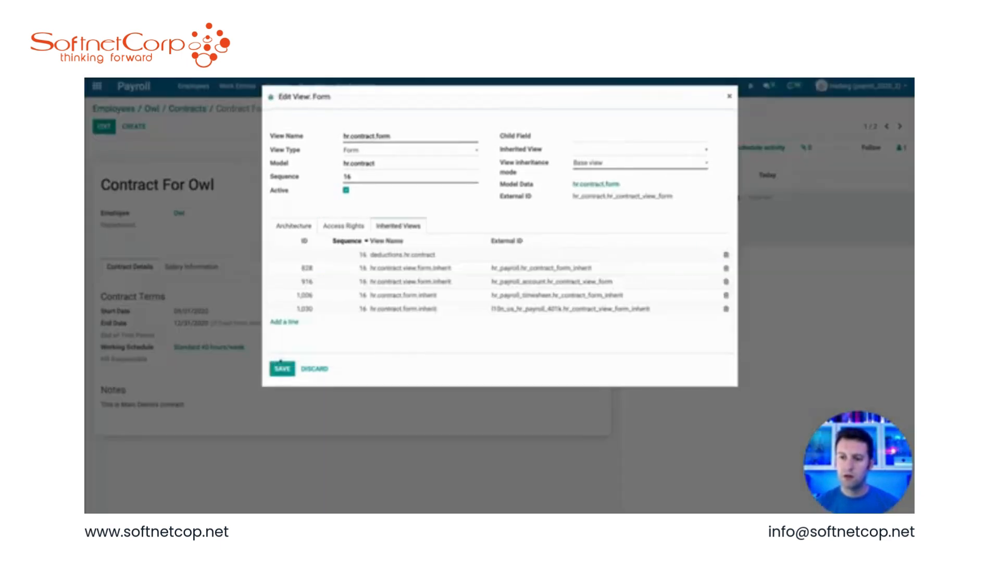
click(281, 368)
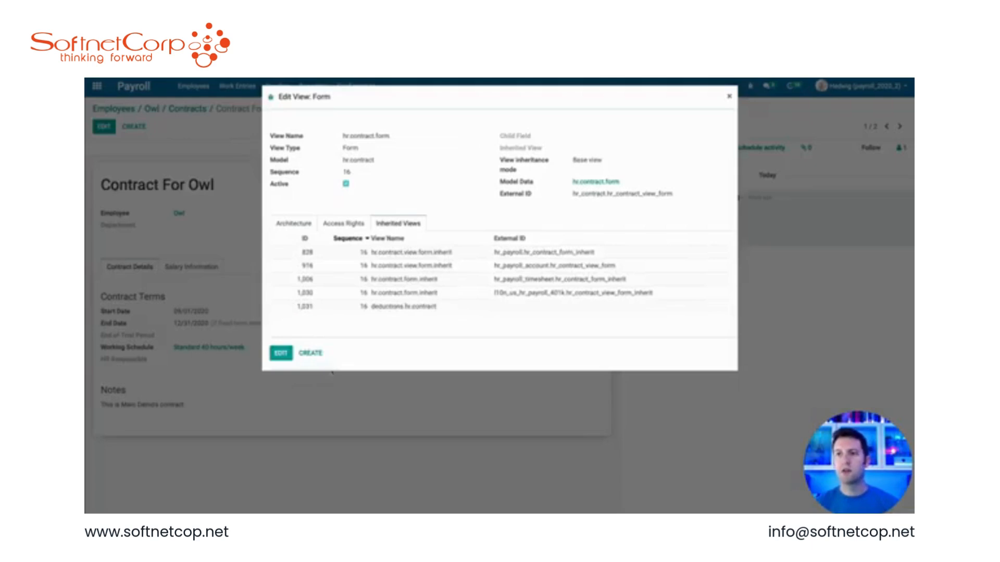
key(Escape)
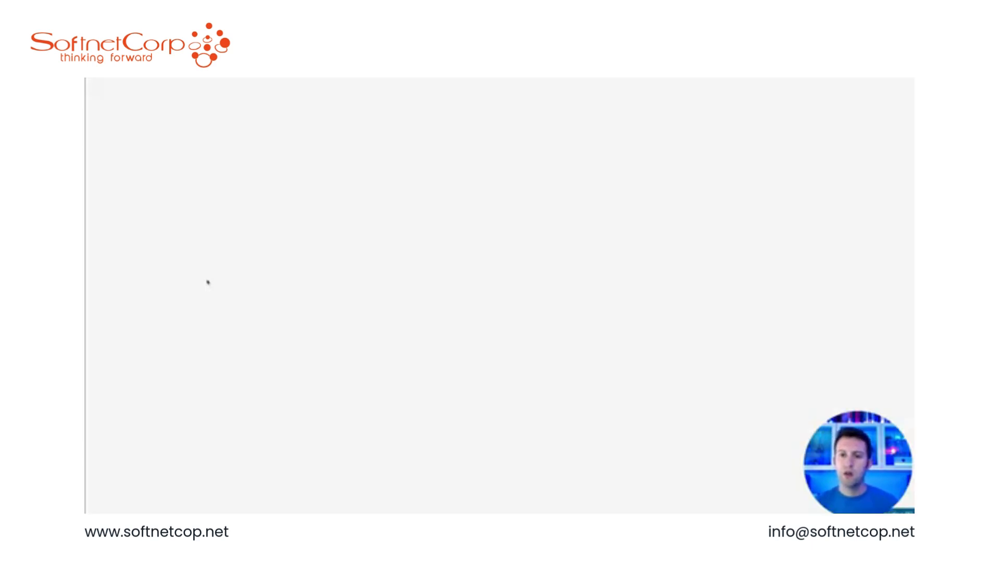
Step: Set Owl's contract Medical Deduction on the salary information to 133 and save the contract
click(104, 127)
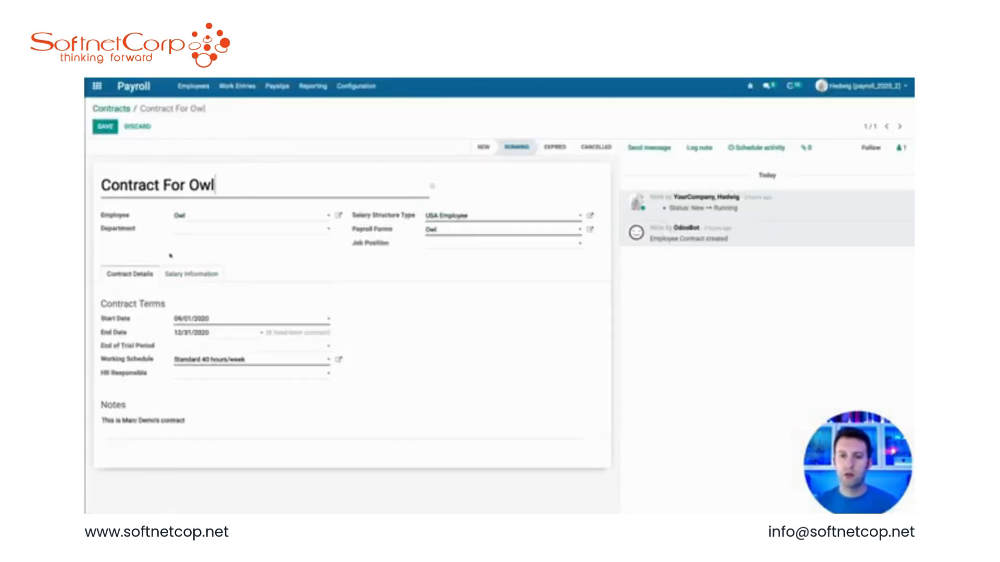
click(191, 274)
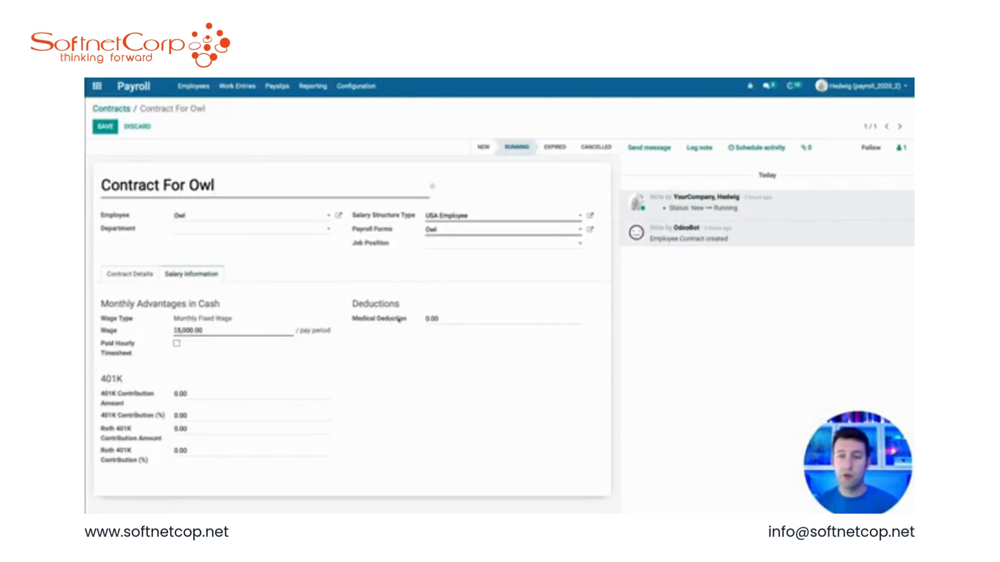
click(440, 318)
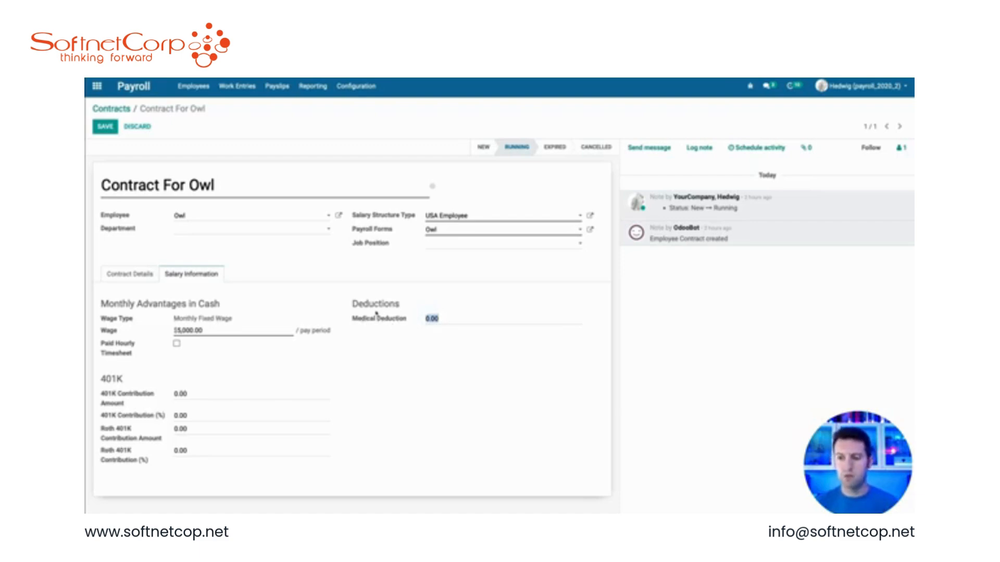
text(133)
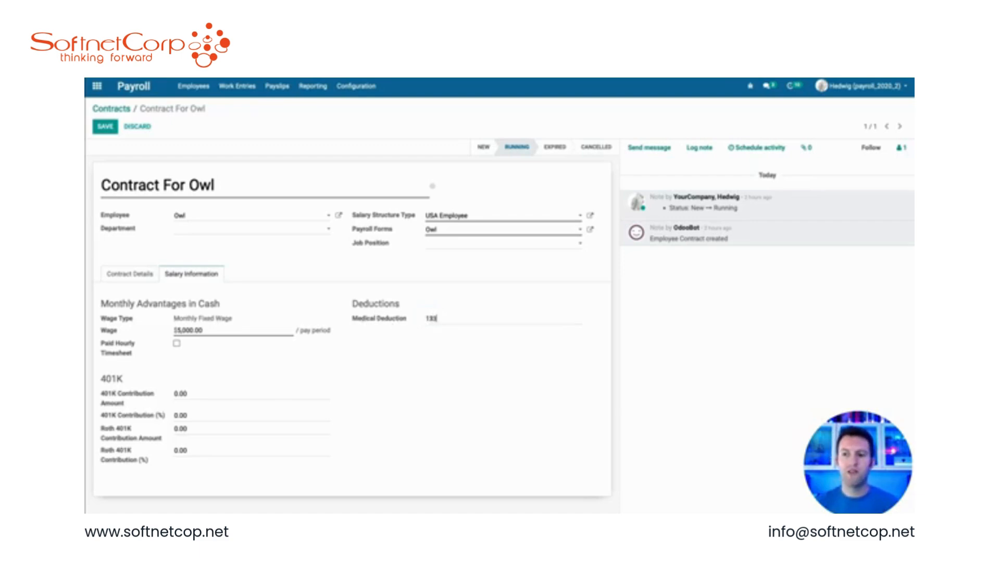
click(106, 128)
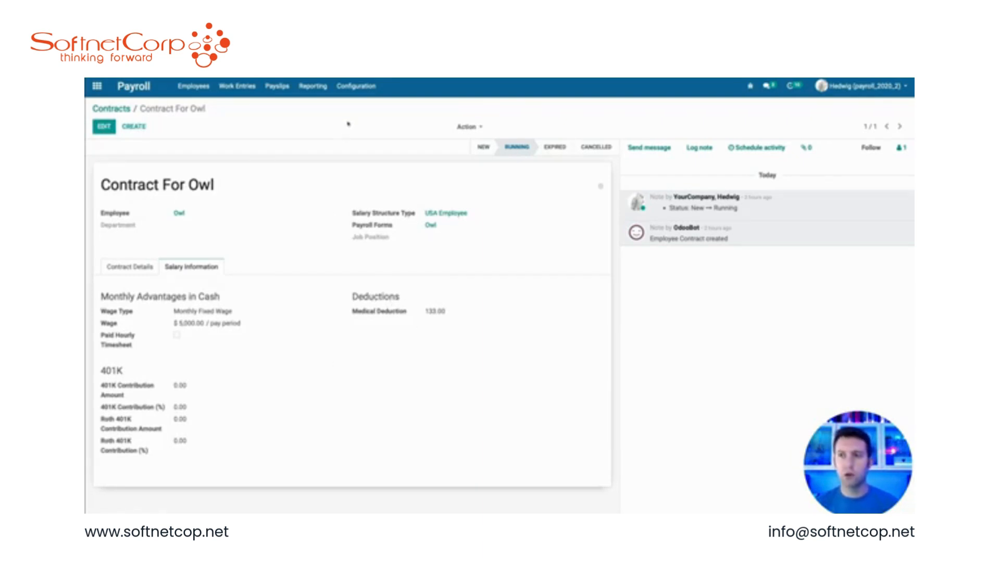
Step: Create a new salary rule named EE Medical Deduction
click(358, 87)
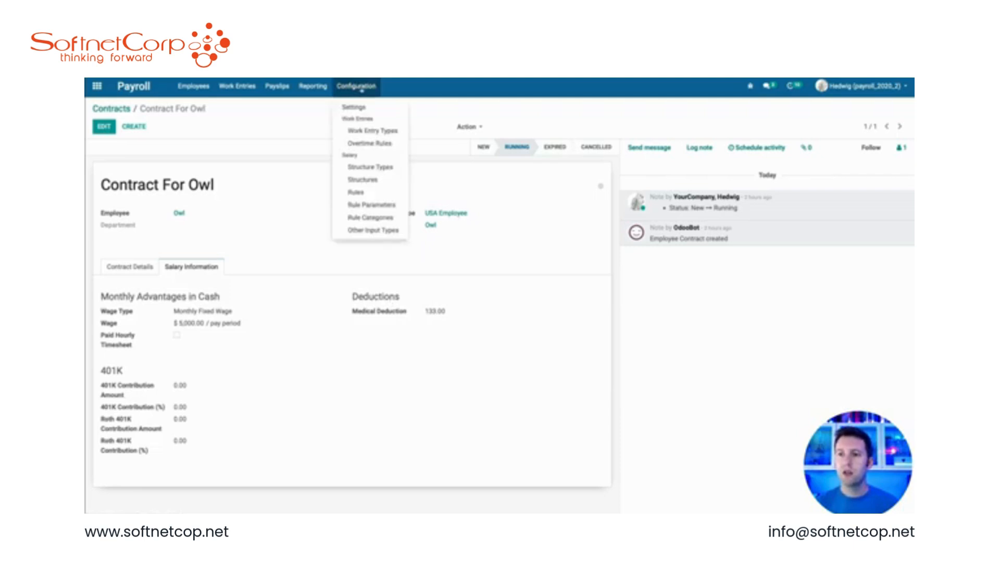
click(358, 193)
click(108, 127)
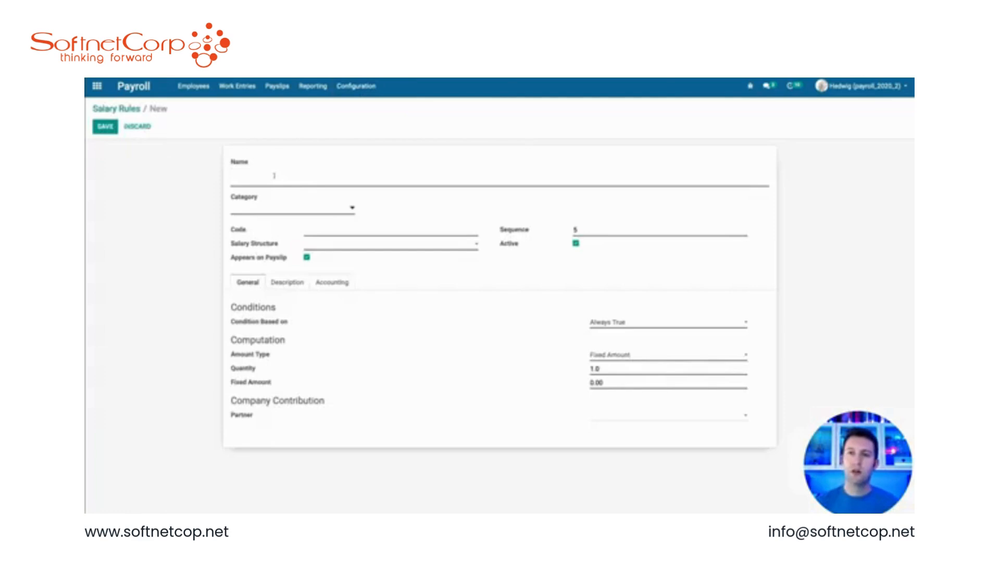
text(Medical)
key(ctrl+a)
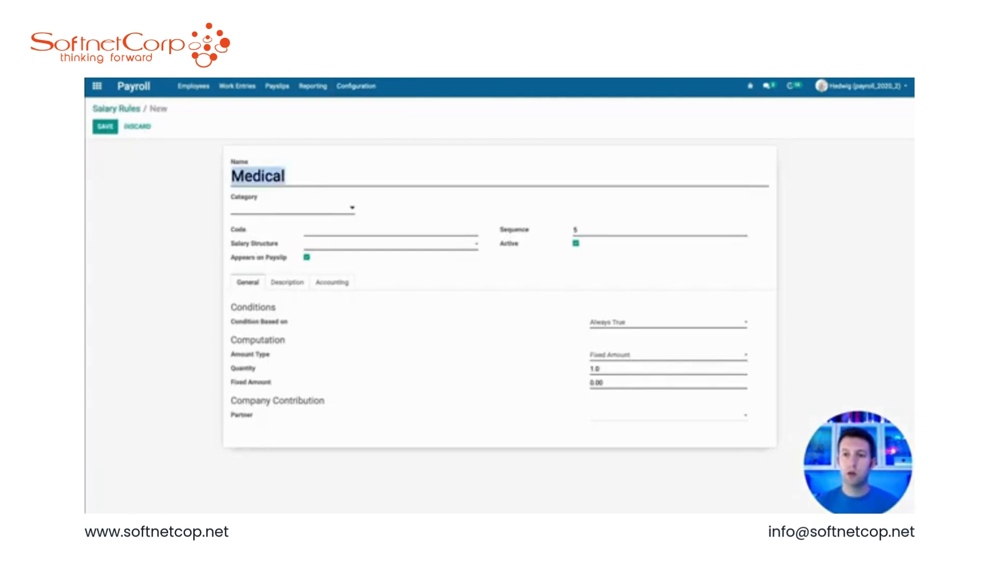
text(EE Medical Deduction)
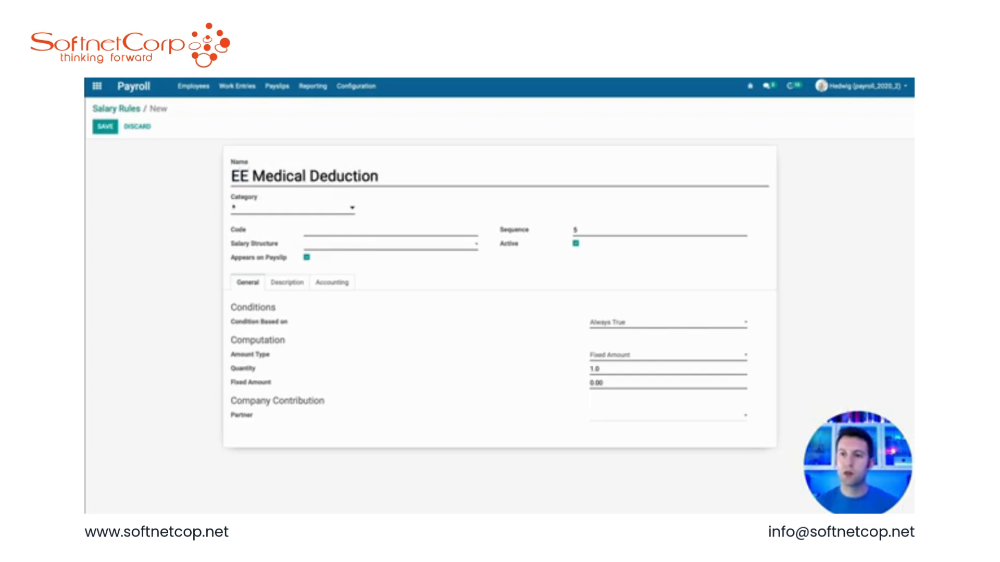
Step: Set the rule's category to Deduction: US FIT & FICA & FUTA Exempt from the full category list
click(234, 207)
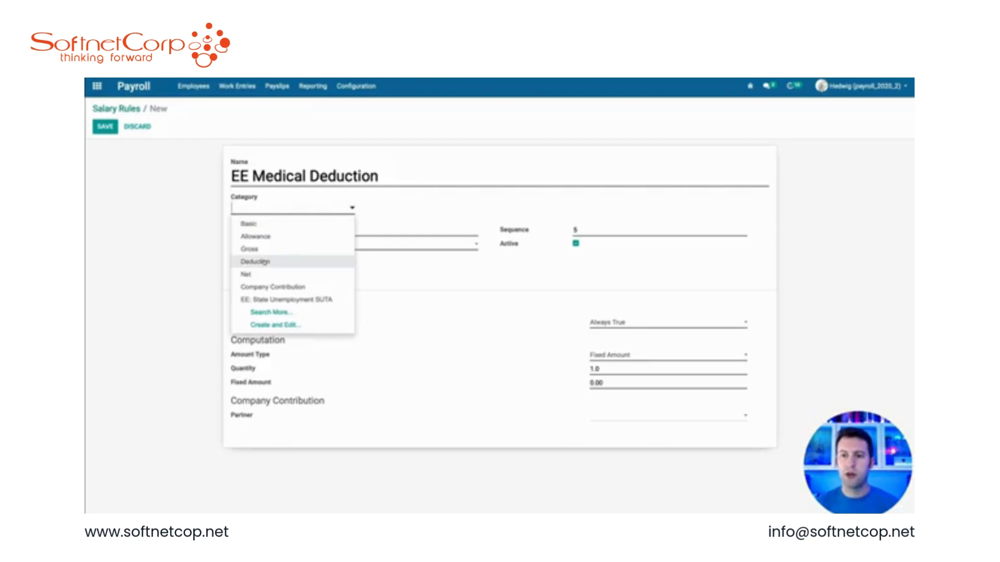
click(270, 314)
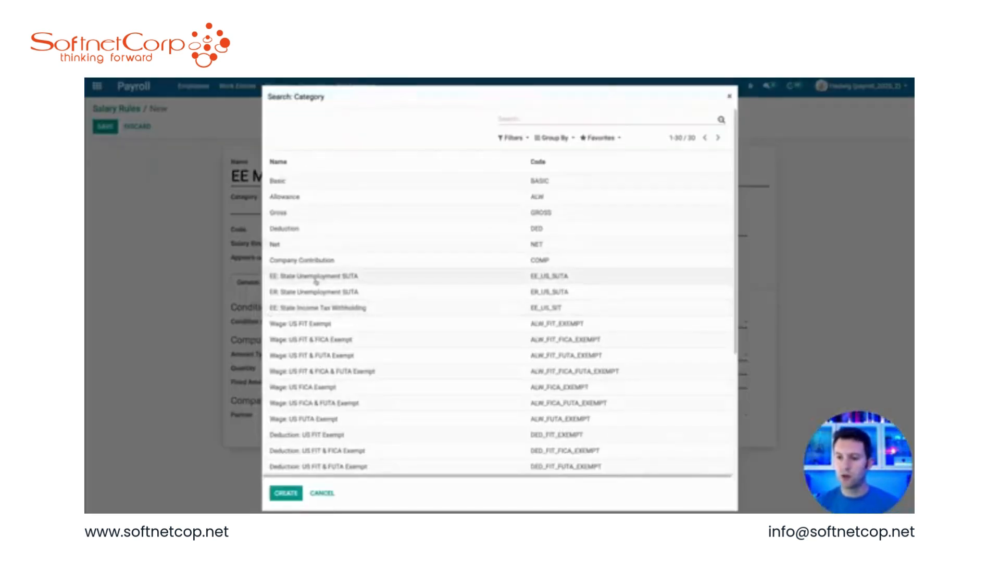
scroll(385, 349, down, 3)
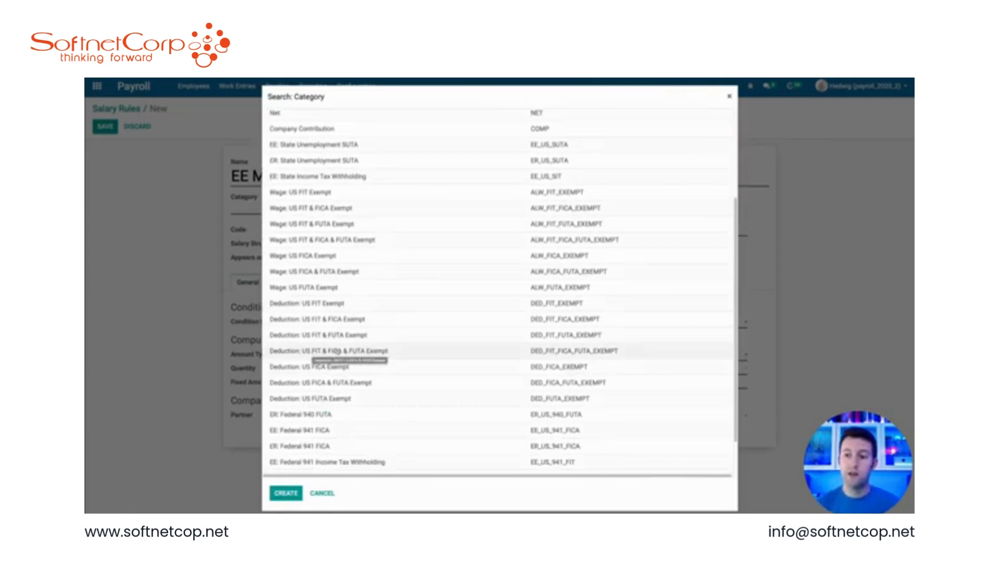
click(379, 352)
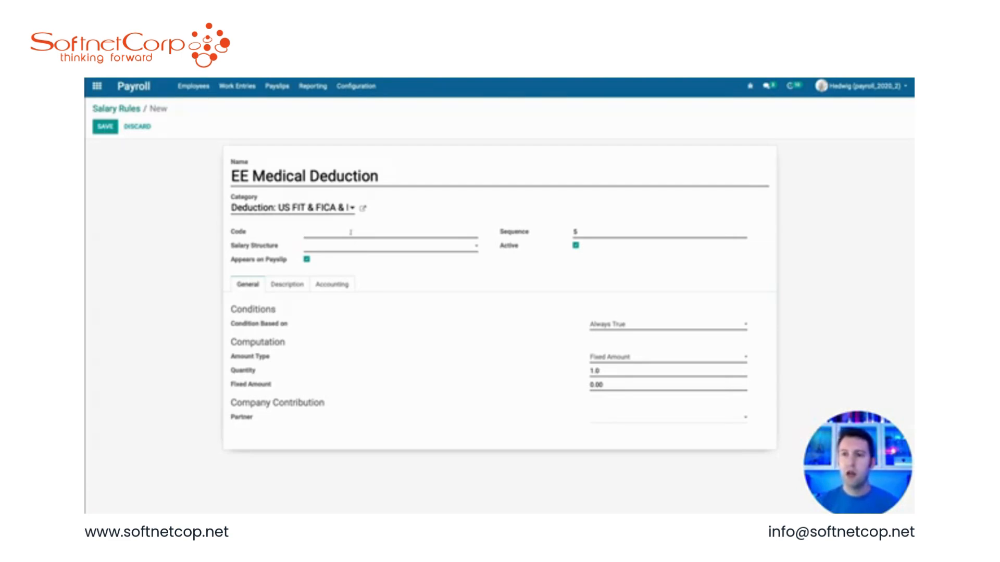
Step: Set the rule's code to EE_MED and its sequence to 101
text(EE_)
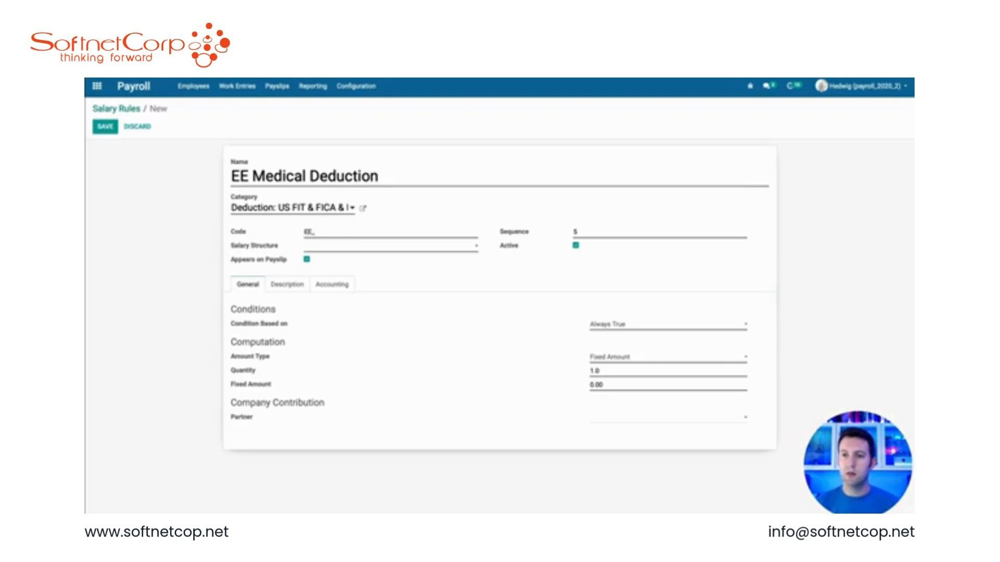
text(MED)
click(588, 231)
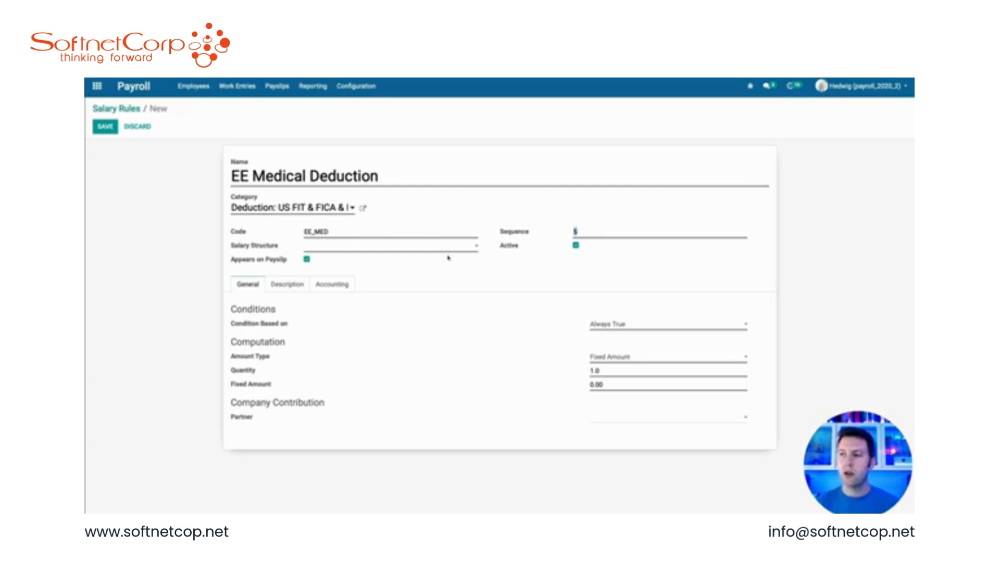
text(101)
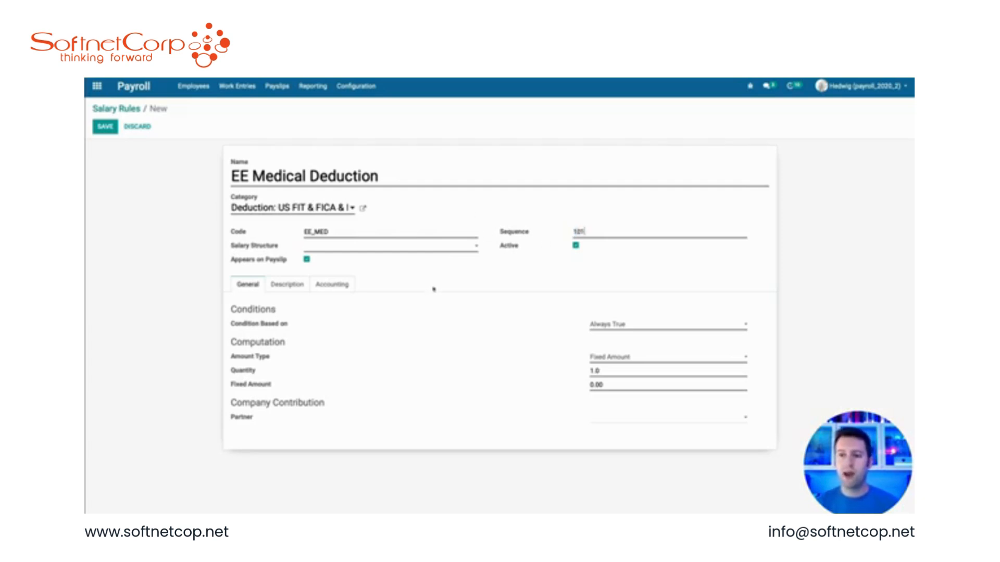
Step: Assign the rule to the USA Employee Standard salary structure and set its amount type to Python Code
click(341, 248)
click(343, 299)
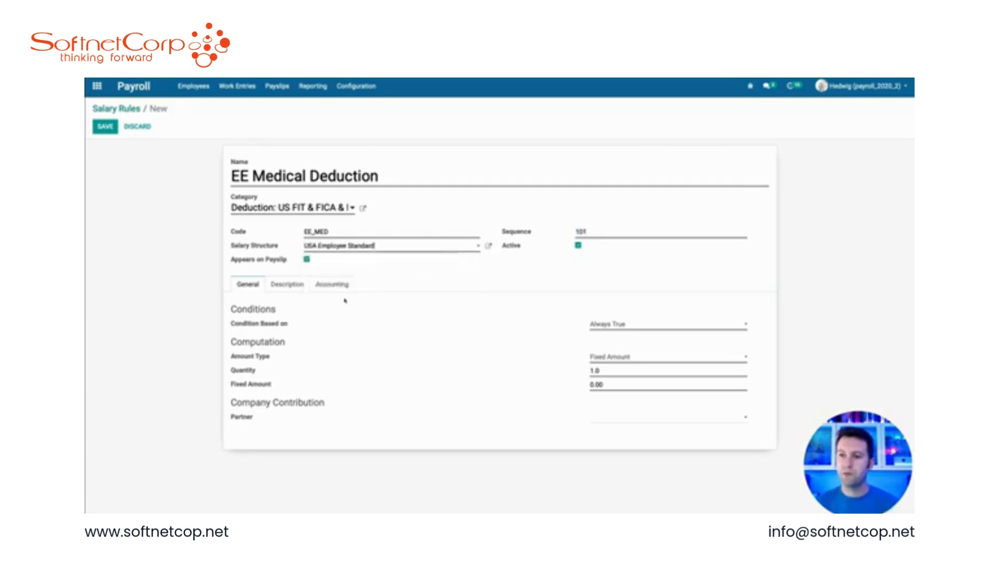
click(614, 325)
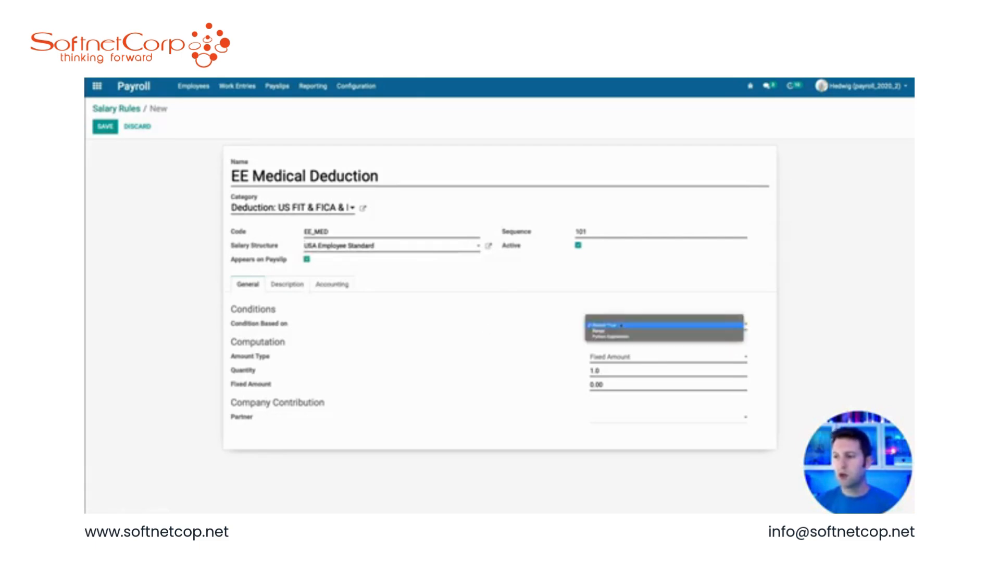
click(539, 288)
click(613, 358)
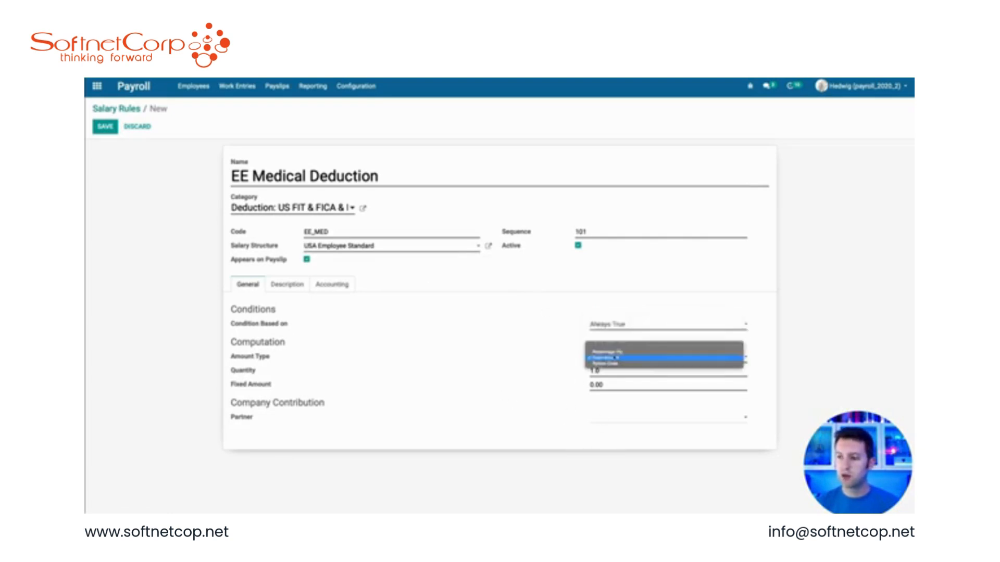
click(623, 359)
Step: Replace the rule's Python code with result = contract.x_ded_medical
scroll(641, 438, down, 2)
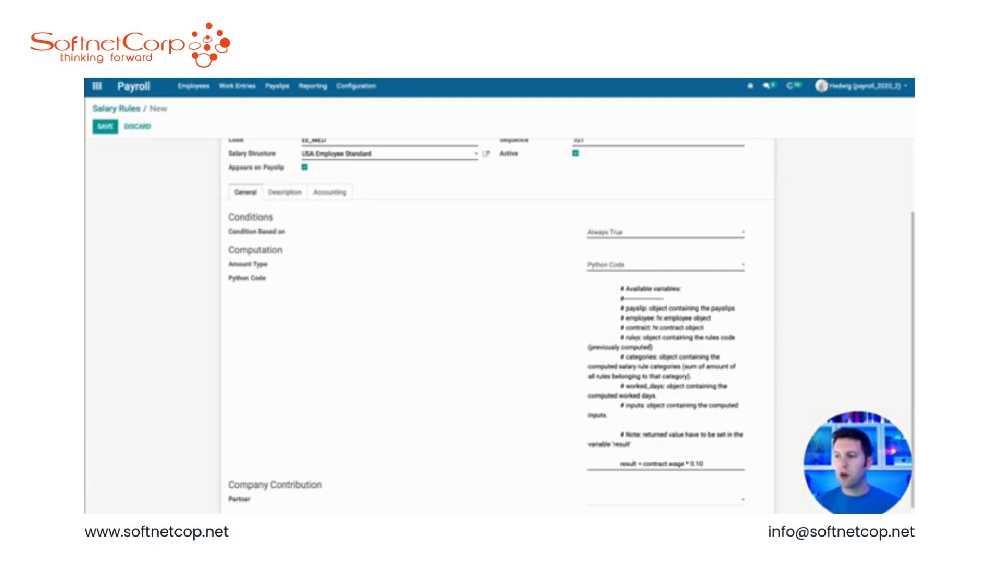
click(655, 434)
key(ctrl+a)
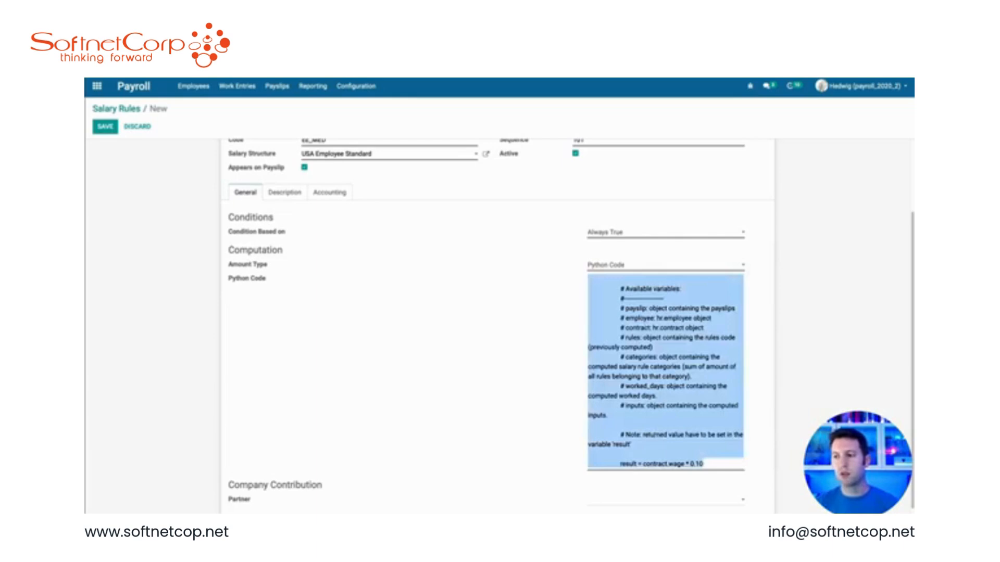
text(result = con)
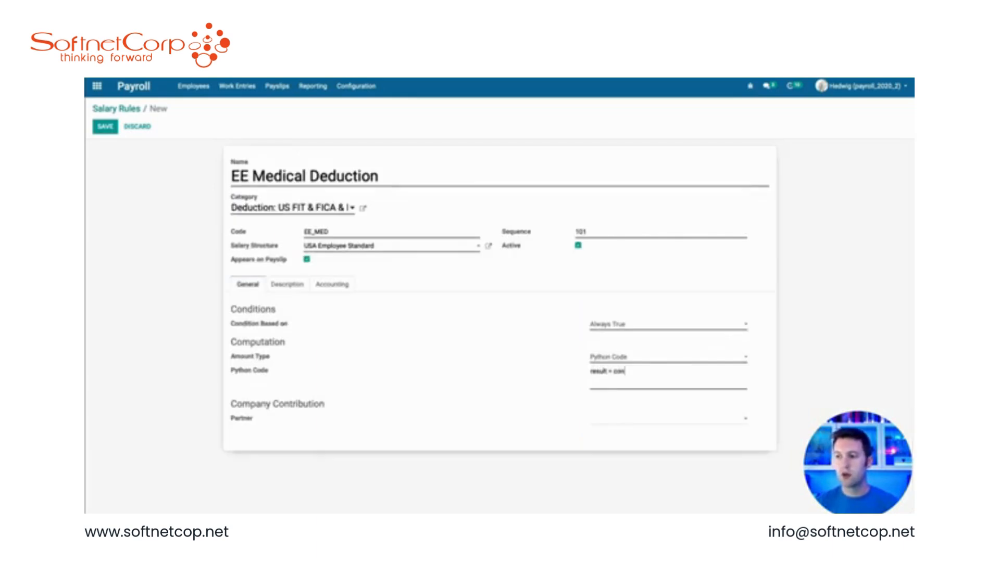
text(tract.x_d)
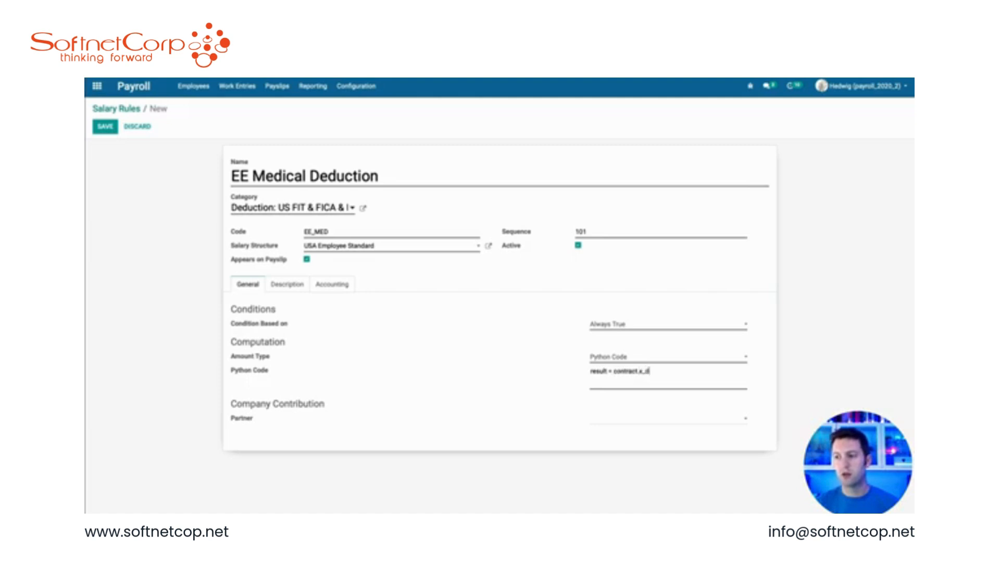
text(ed_medical)
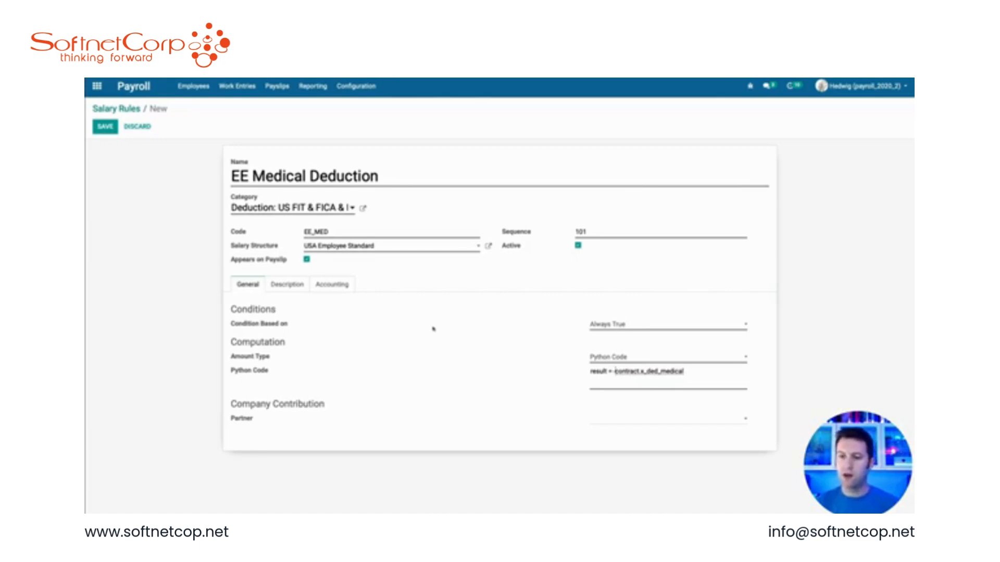
Step: Set the rule's company contribution partner to a newly created Medical Provider and save the rule
click(617, 420)
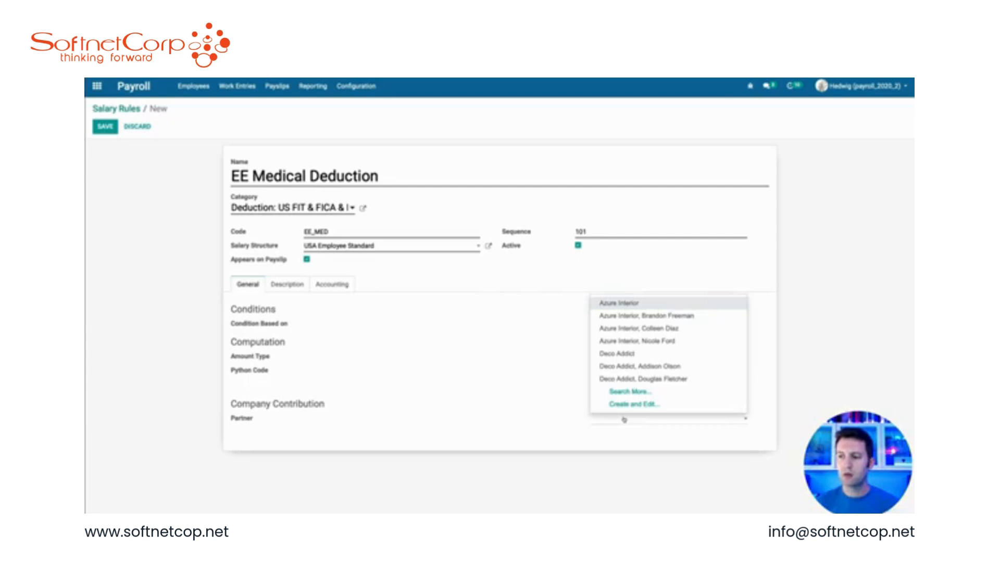
text(Medical P)
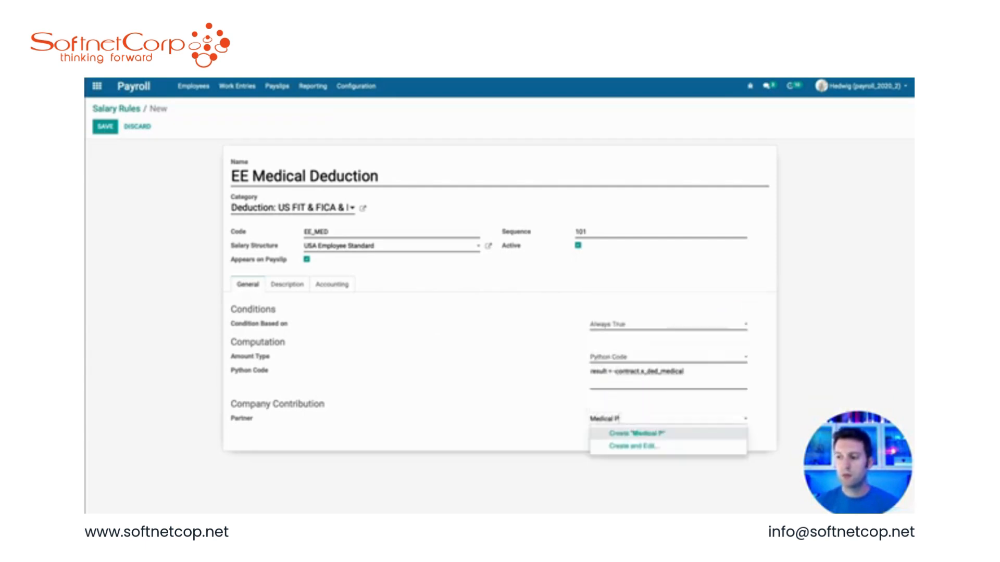
text(rovider)
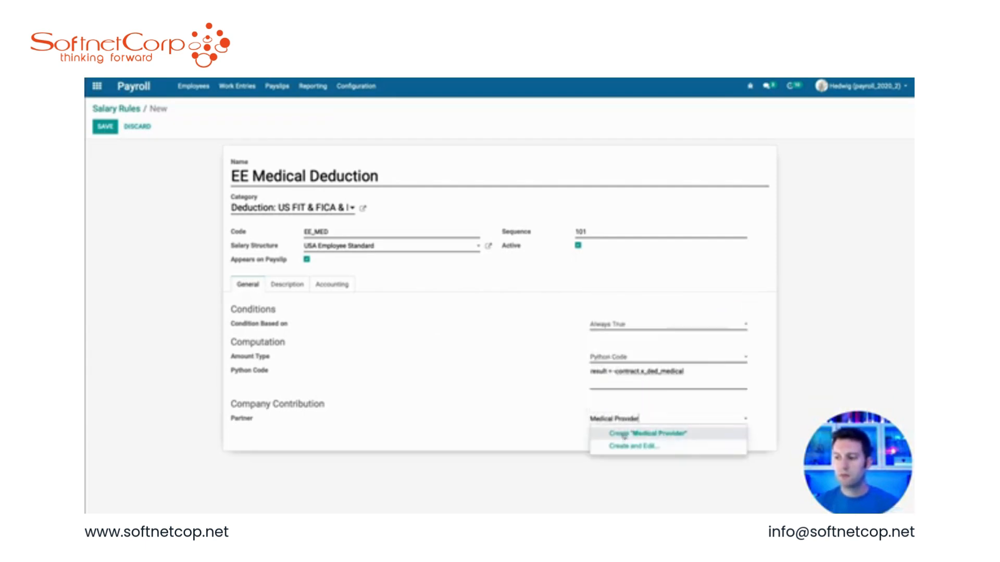
key(Return)
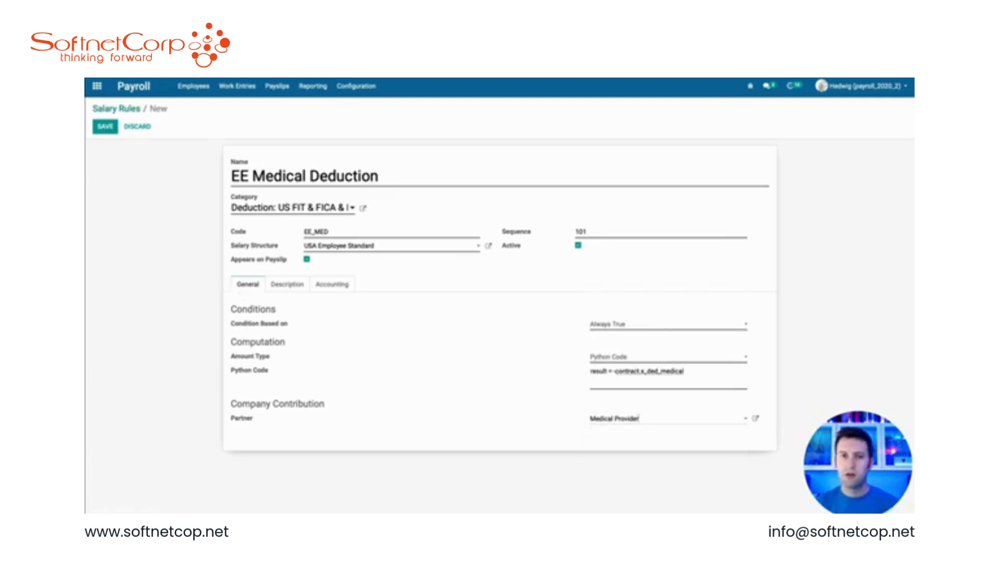
click(105, 126)
Step: Review the saved rule's Accounting tab and Action menu
click(331, 255)
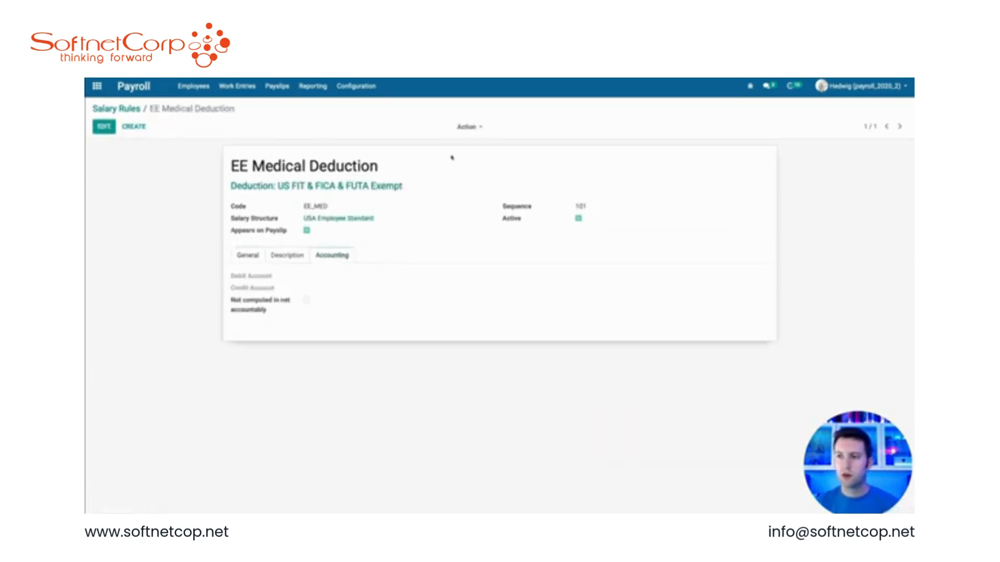
click(468, 126)
click(487, 179)
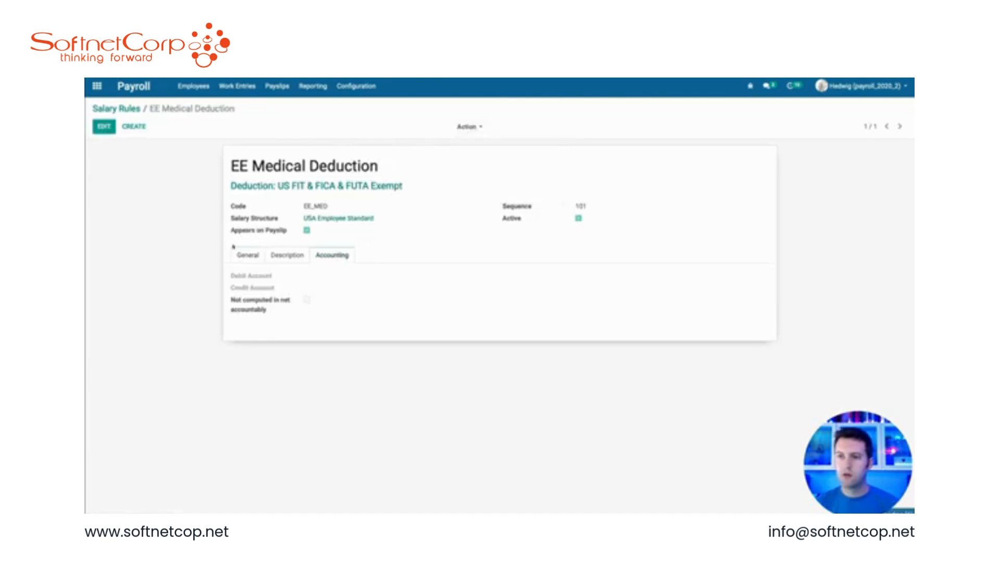
click(255, 254)
click(331, 258)
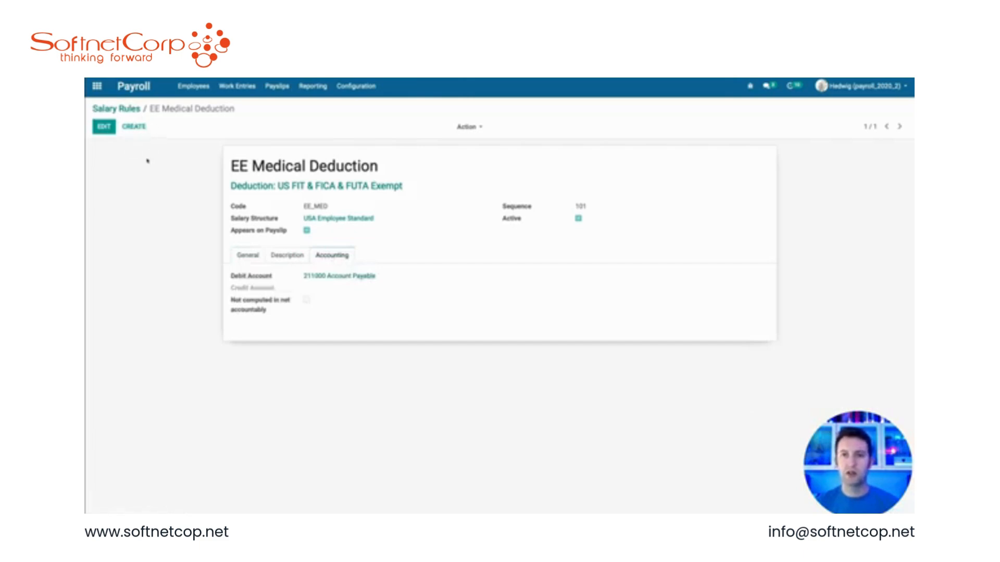
Step: Open Hedwig's September 2020 payslip and view its salary computation lines
click(277, 86)
click(290, 124)
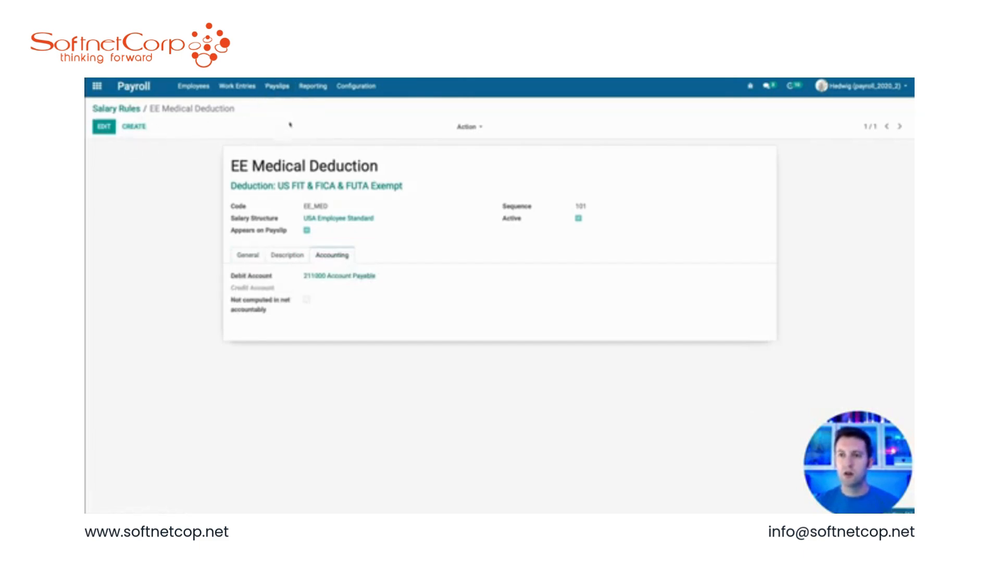
click(214, 170)
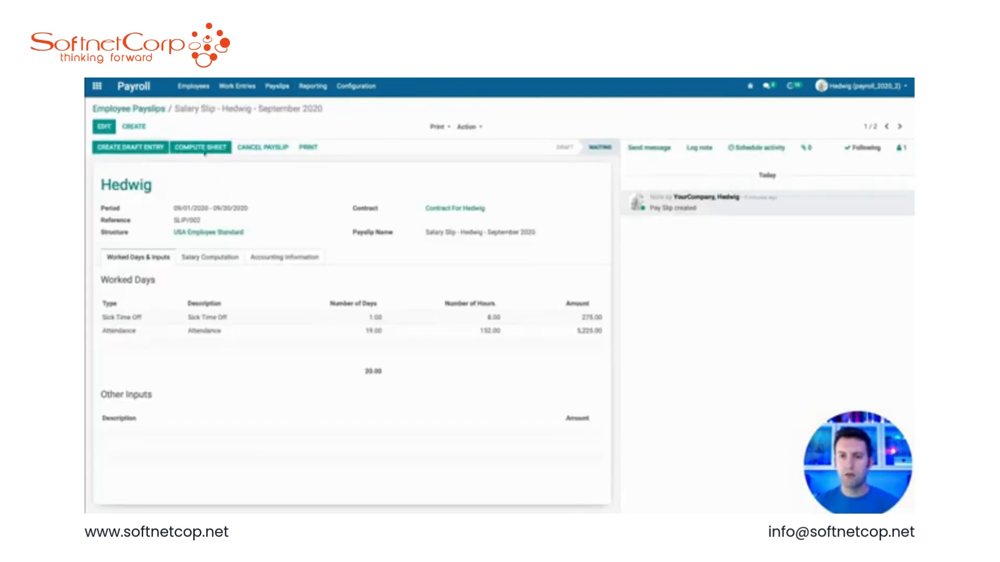
click(210, 259)
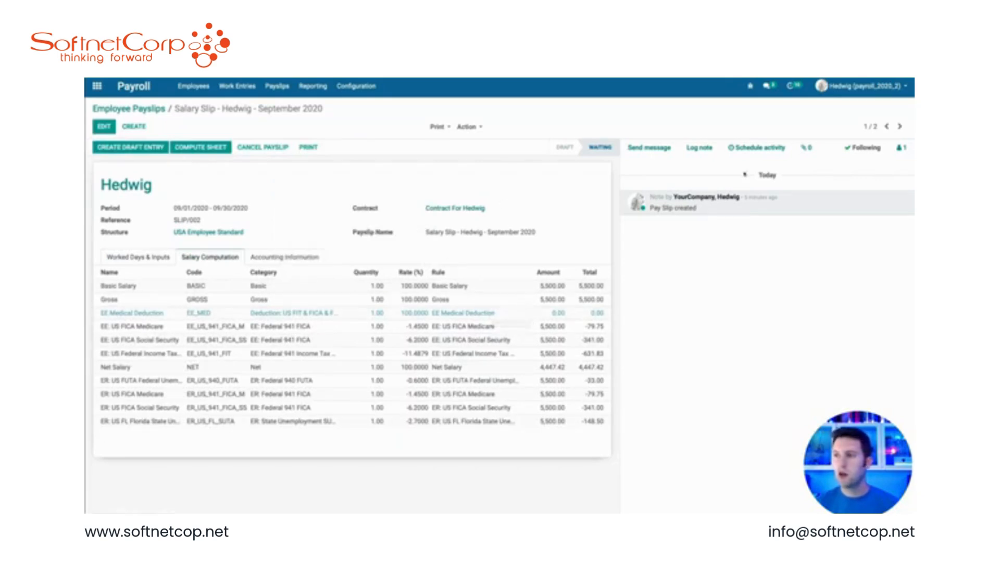
Step: Switch to Owl's September 2020 payslip and recompute its sheet
click(899, 126)
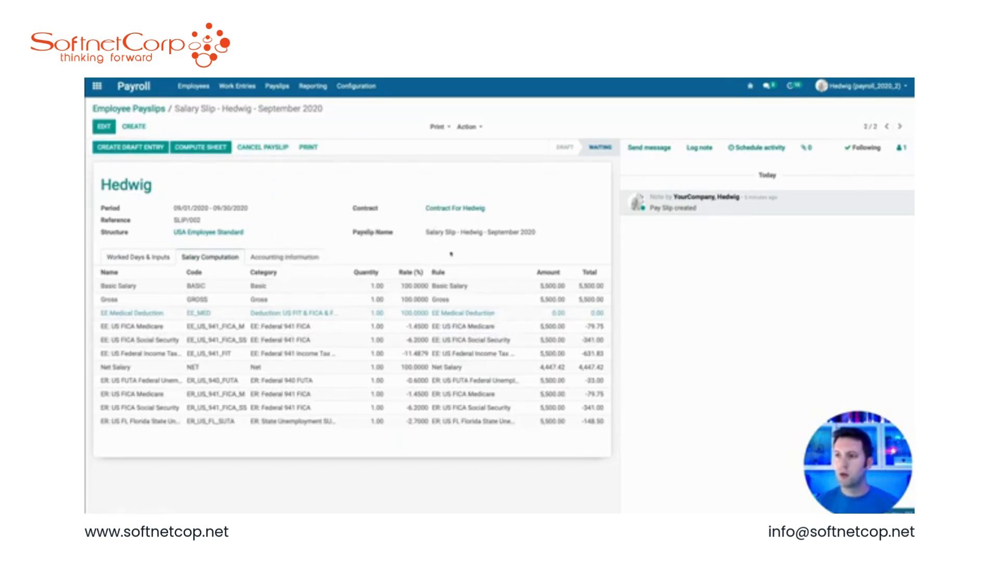
click(197, 149)
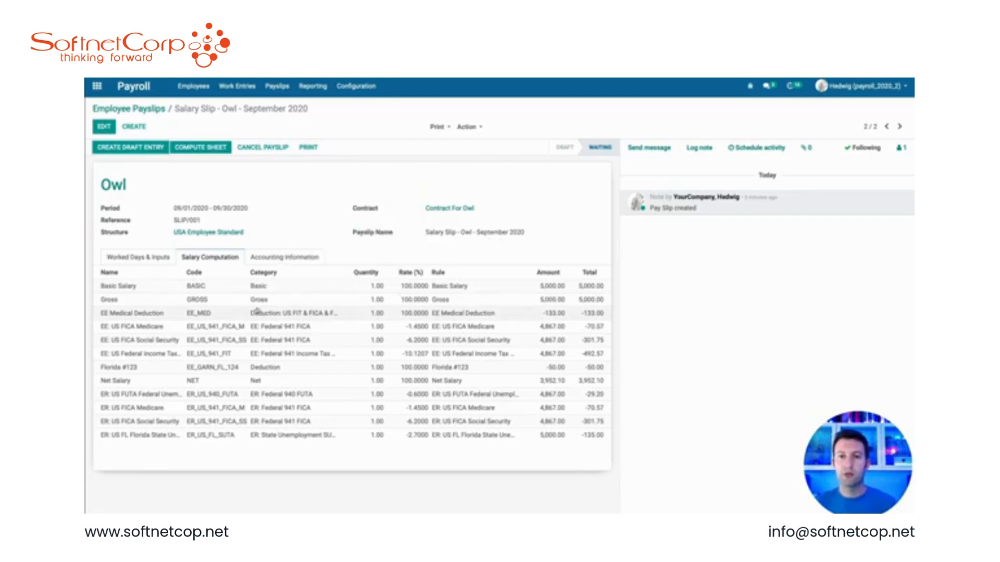
click(155, 257)
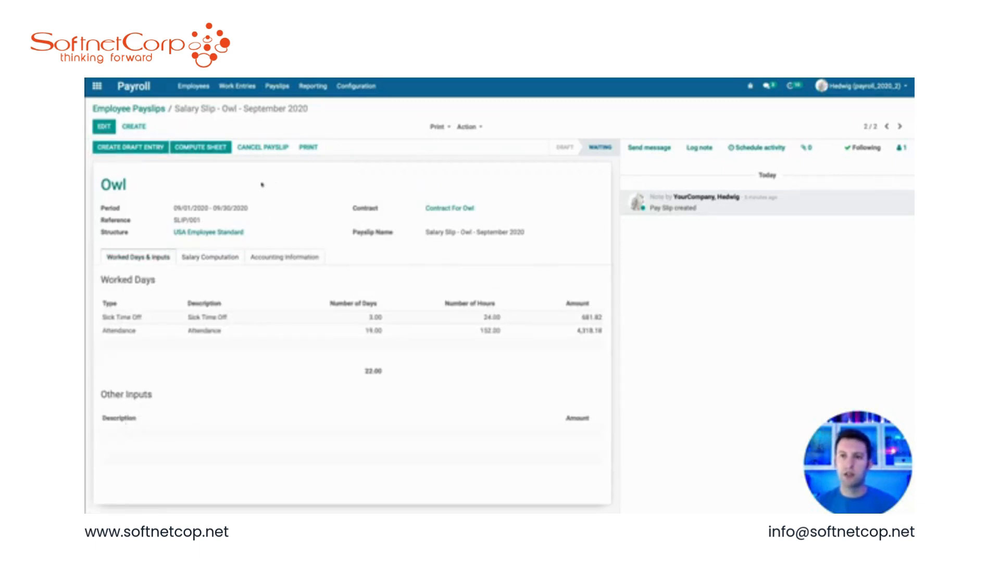
Step: Create a payslip other input type with description Bonus and code BONUS, and save it
click(357, 86)
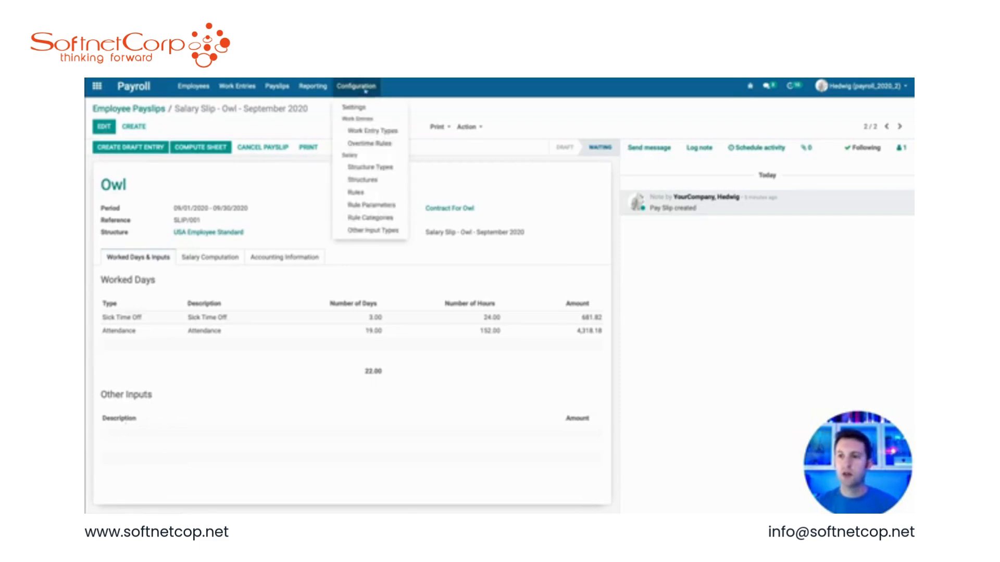
click(373, 230)
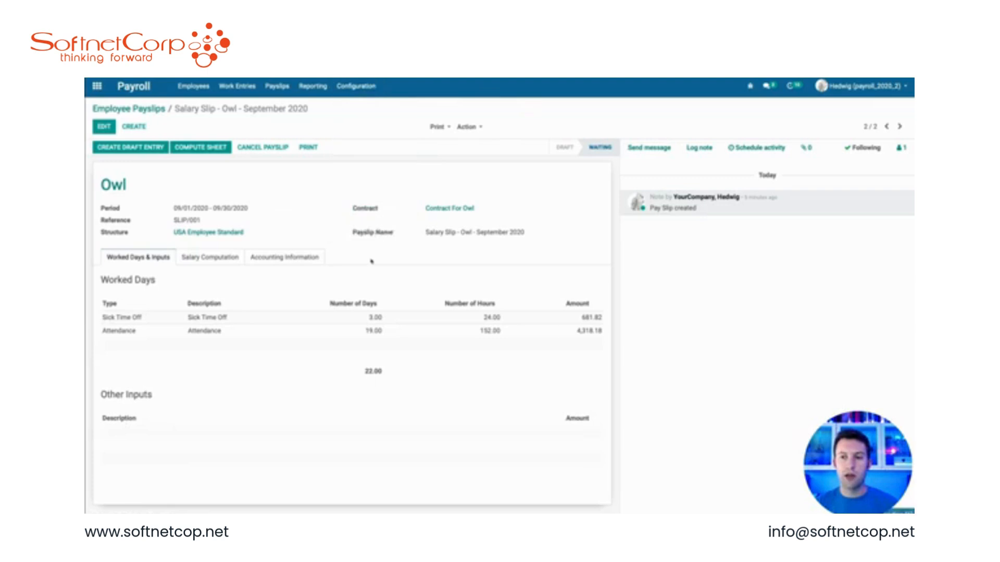
click(109, 127)
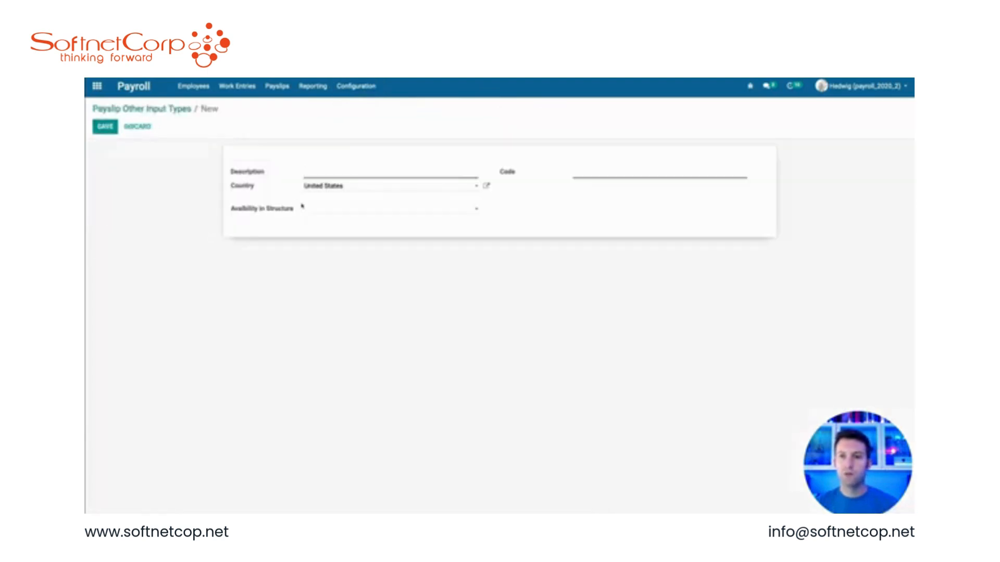
text(Bonus)
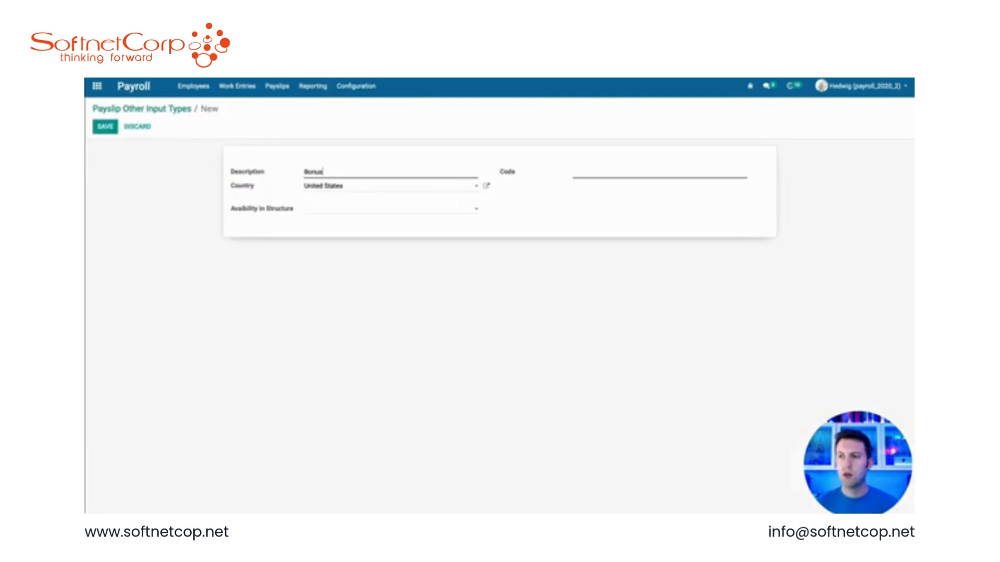
key(Tab)
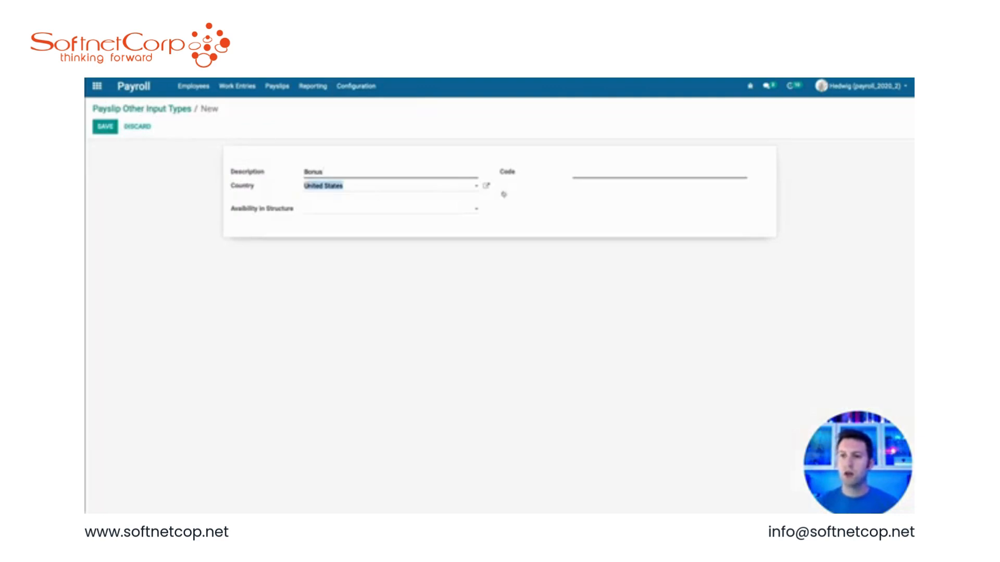
click(588, 173)
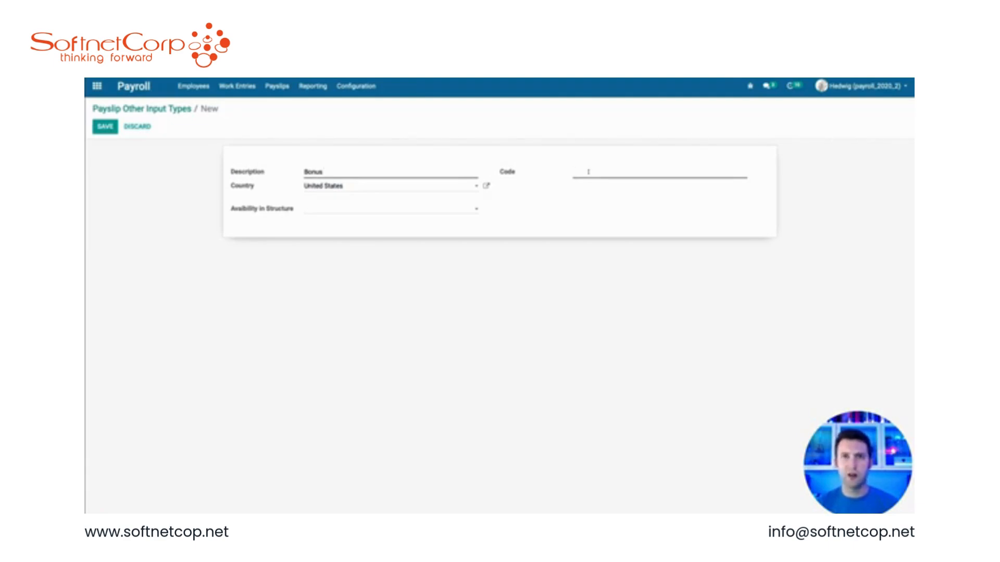
text(BONUS)
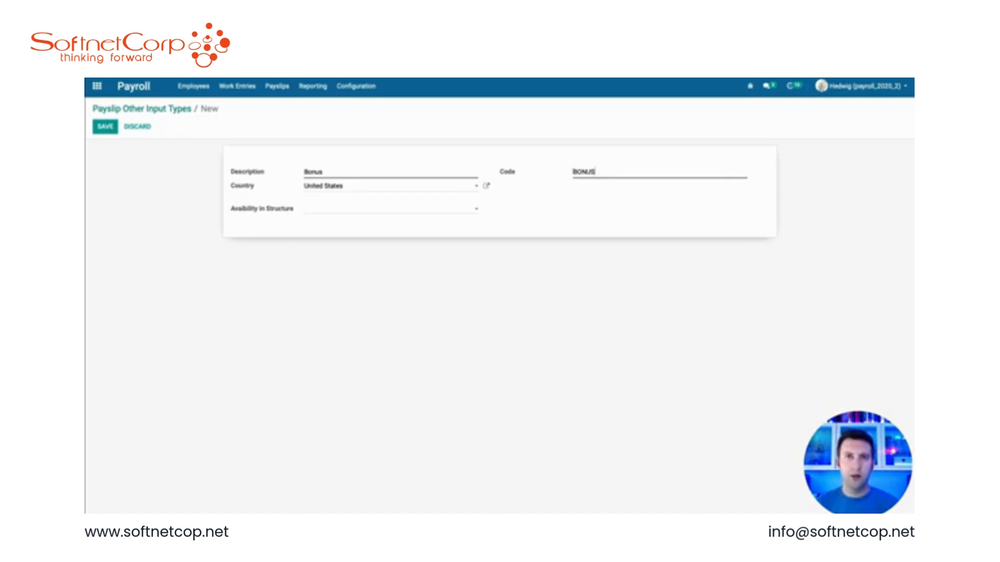
click(97, 127)
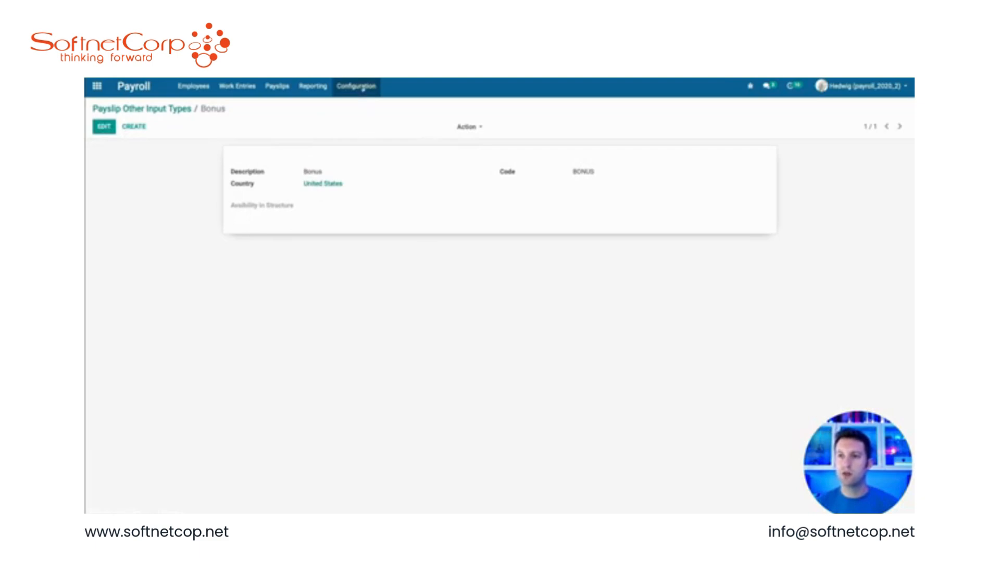
Step: Create a new salary rule named Bonus with category Basic
click(363, 88)
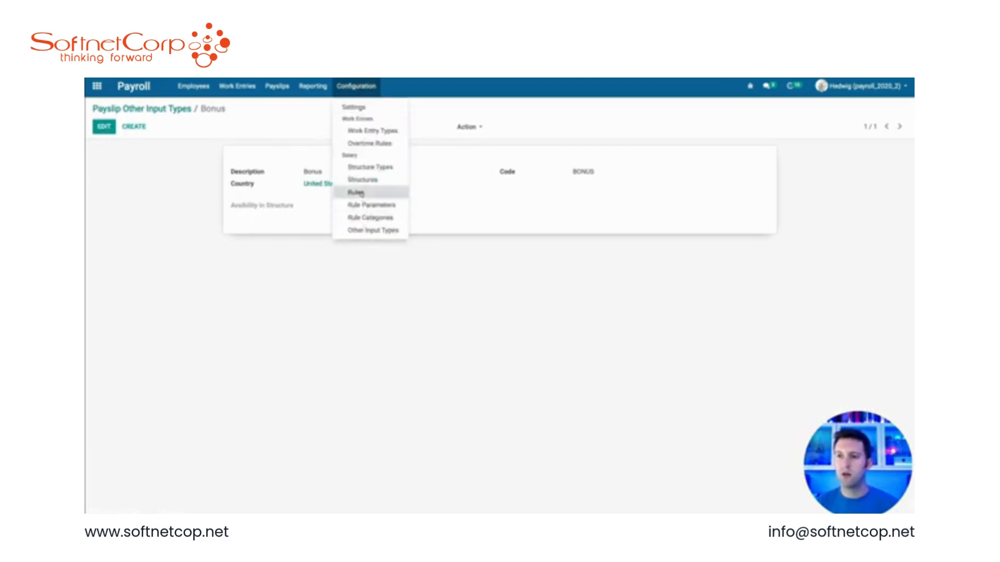
click(356, 193)
click(105, 127)
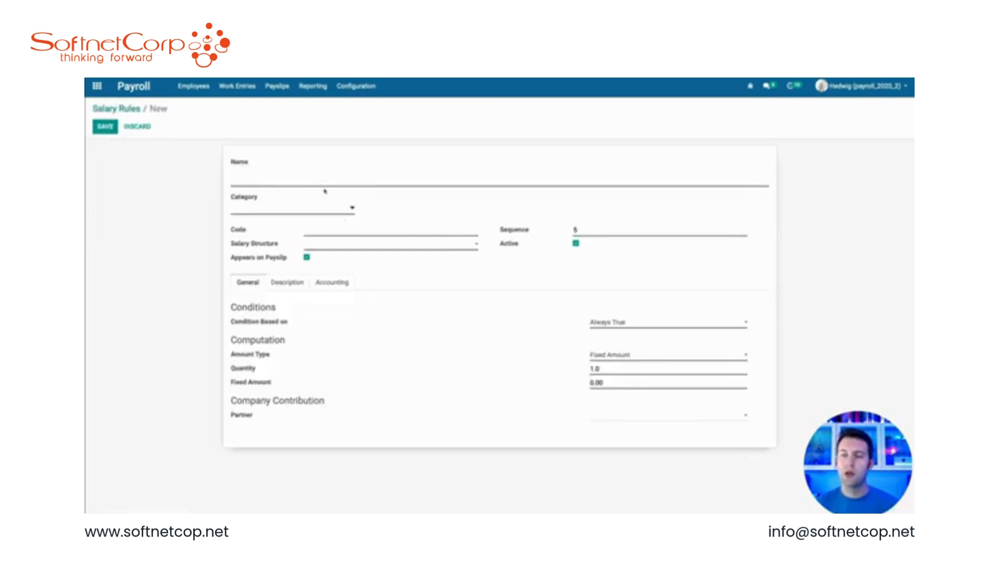
text(Bon)
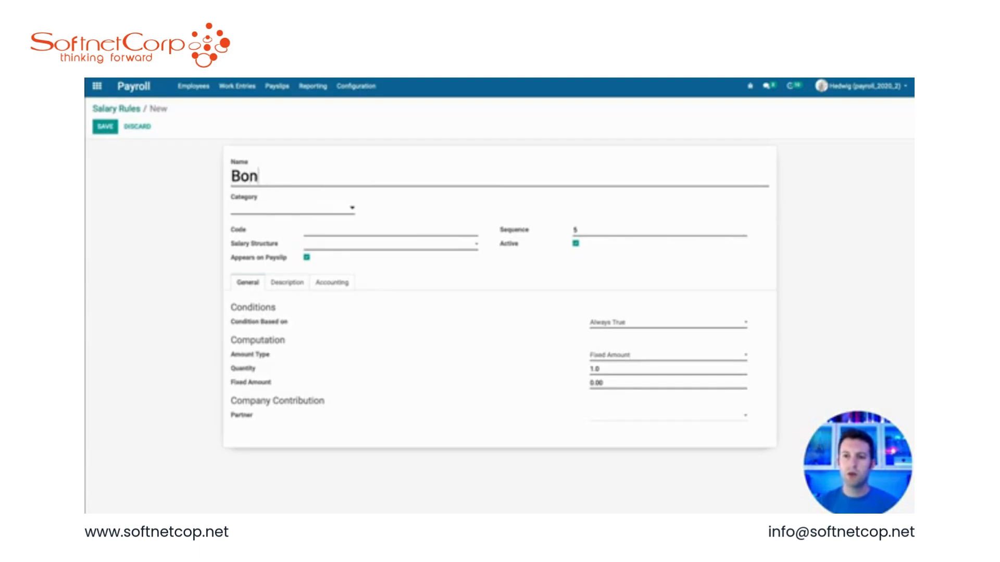
text(us)
click(276, 209)
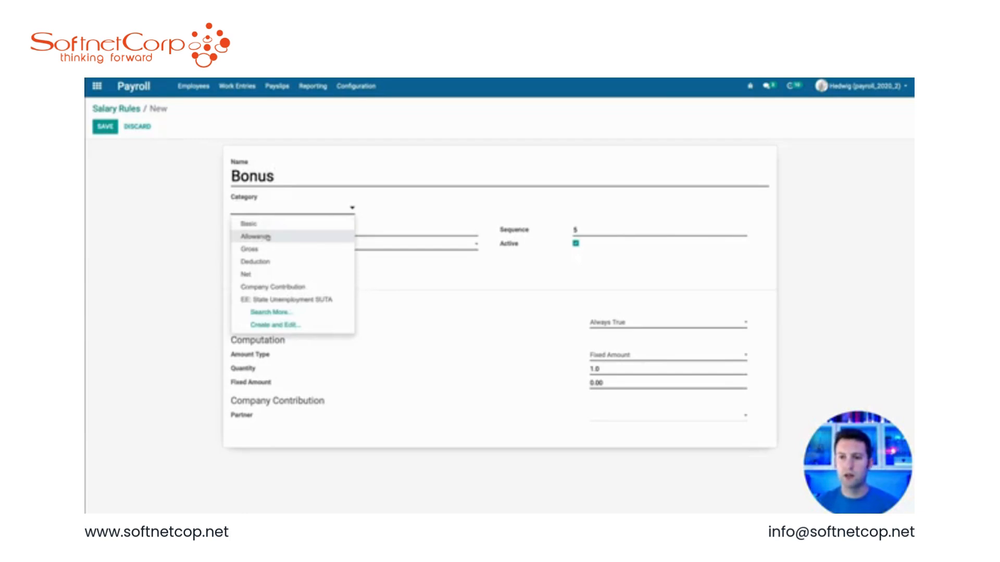
click(319, 224)
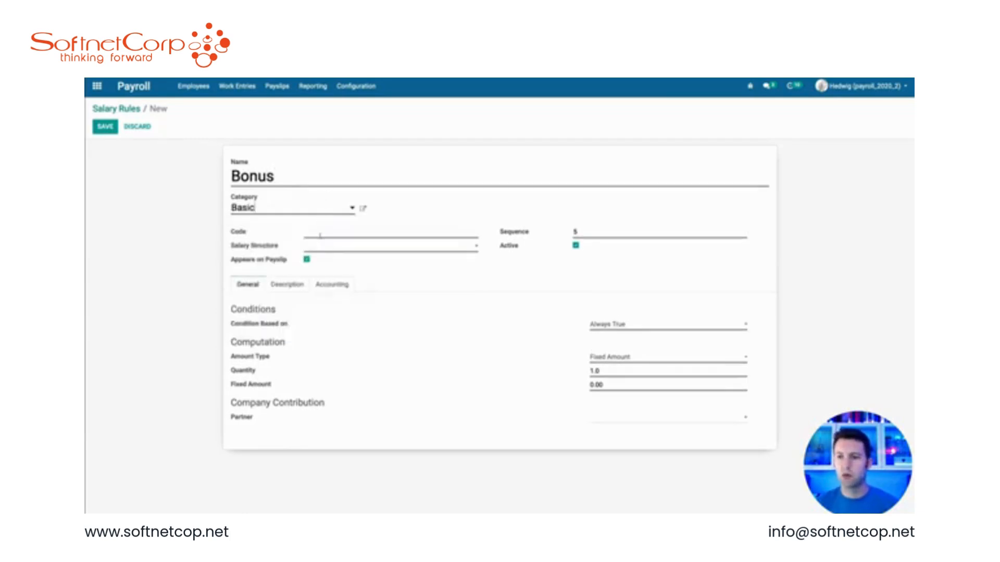
Step: Set the rule's code to BASIC_BONUS and assign it to the USA Employee Standard salary structure
click(320, 235)
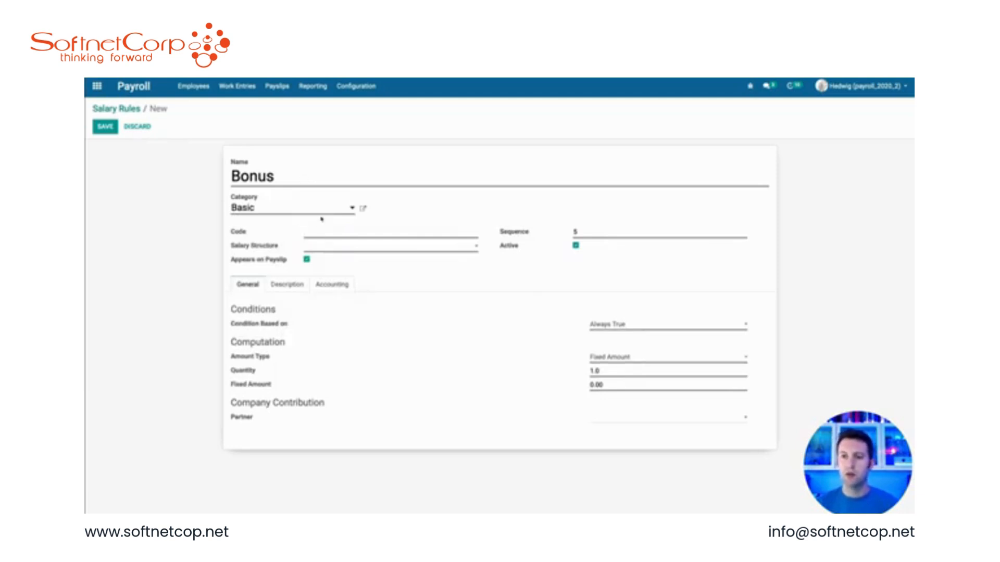
text(BASIC_BONU)
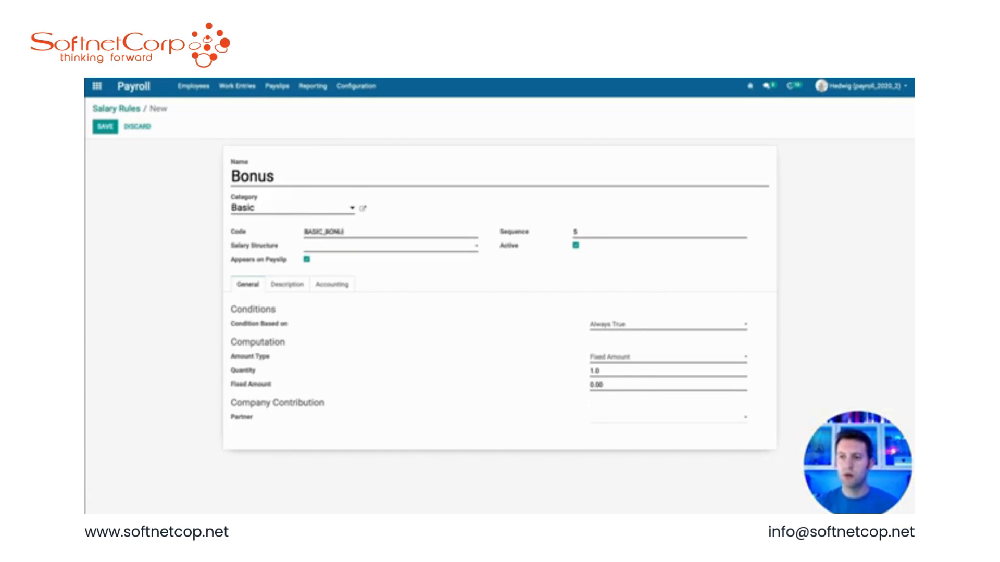
text(S)
drag(583, 233, 552, 224)
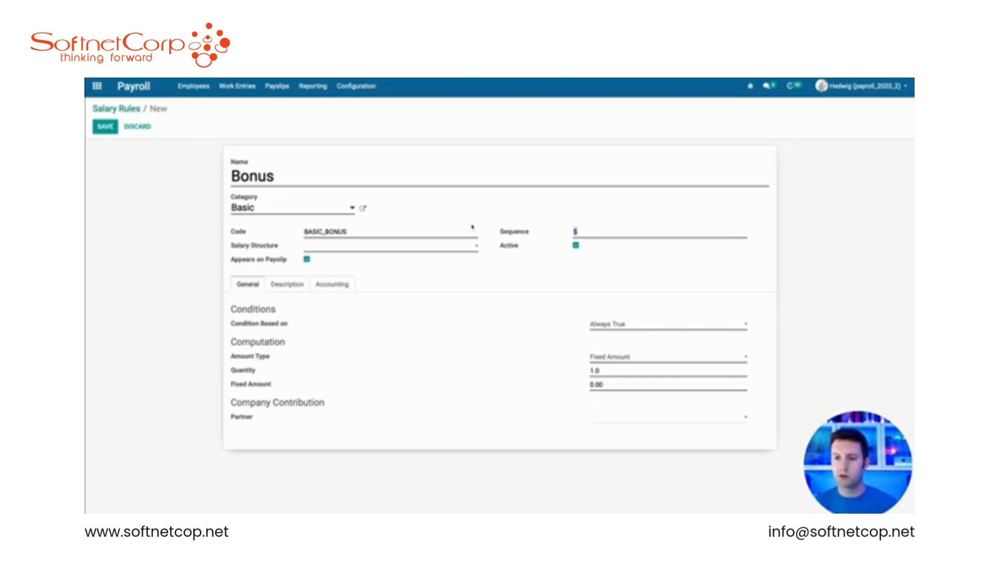
click(319, 247)
click(334, 300)
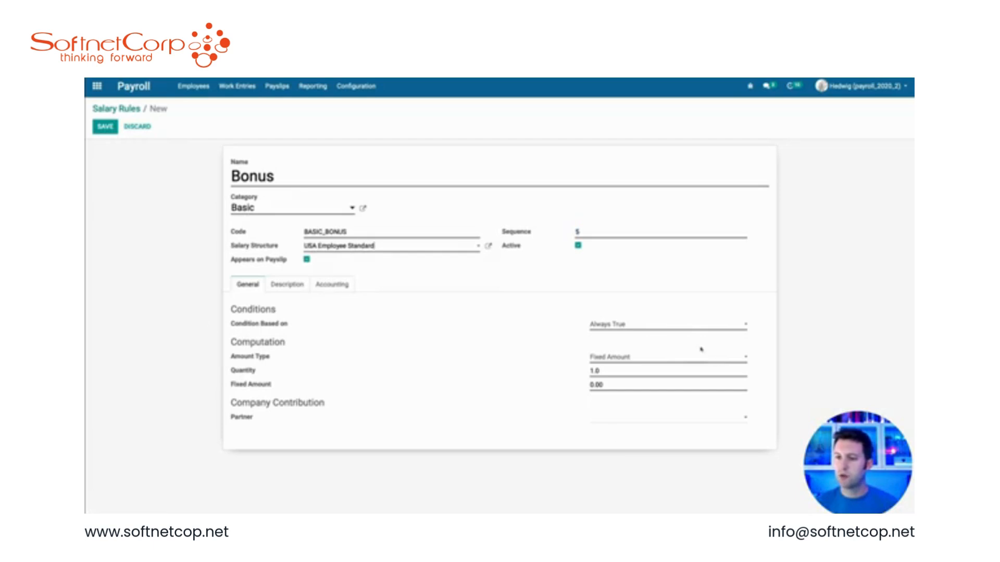
Step: Base the rule's condition on a Python expression: result = inputs.BONUS and inputs.BONUS.amount > 0.0
click(633, 326)
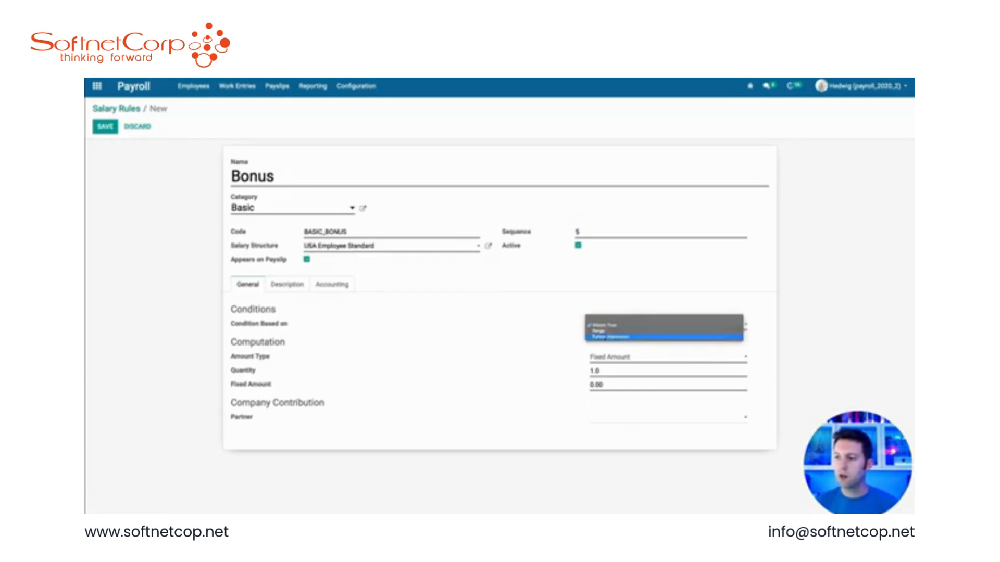
click(611, 338)
scroll(612, 376, down, 1)
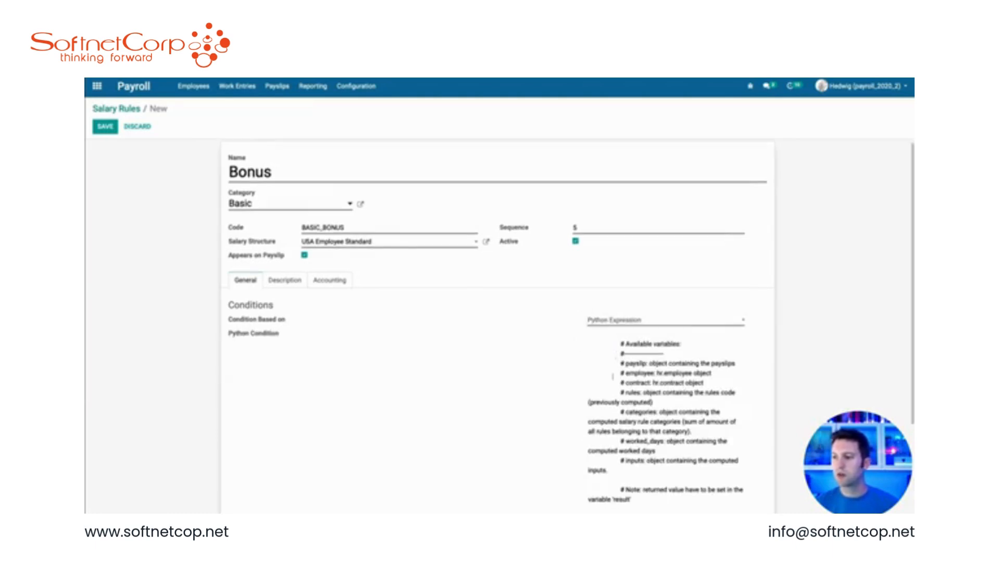
scroll(612, 382, down, 1)
double_click(634, 444)
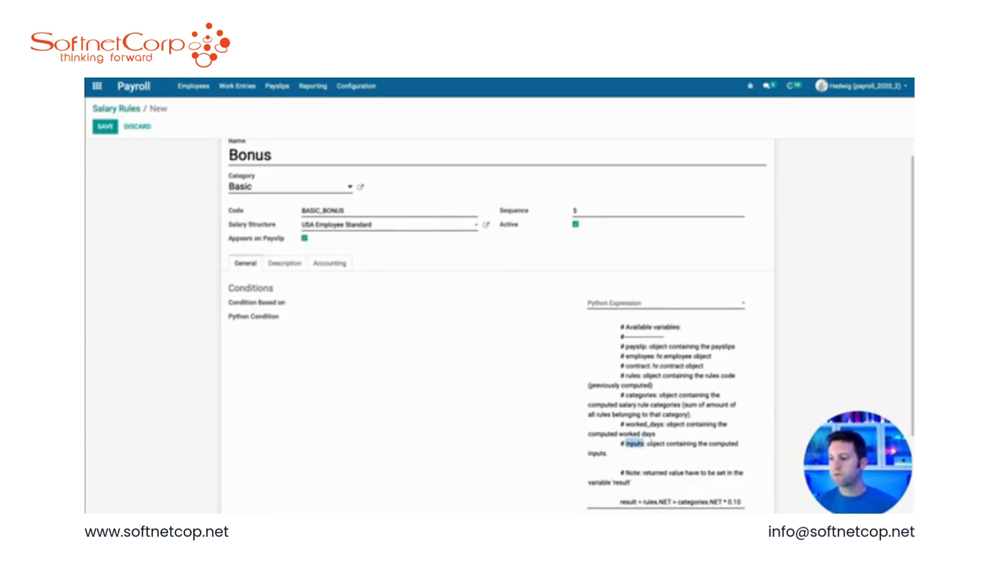
key(ctrl+a)
text(ult = )
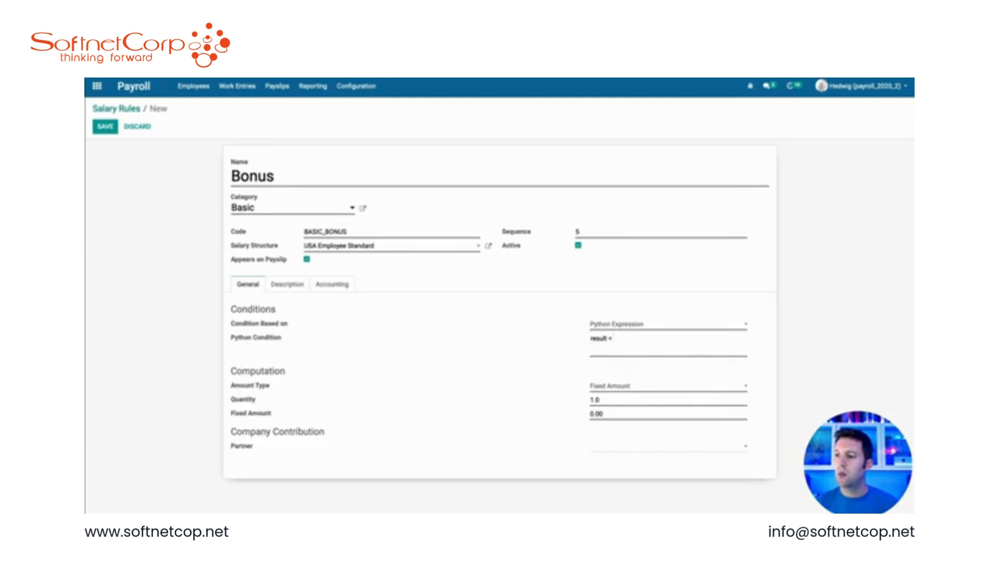
text(inputs.BON)
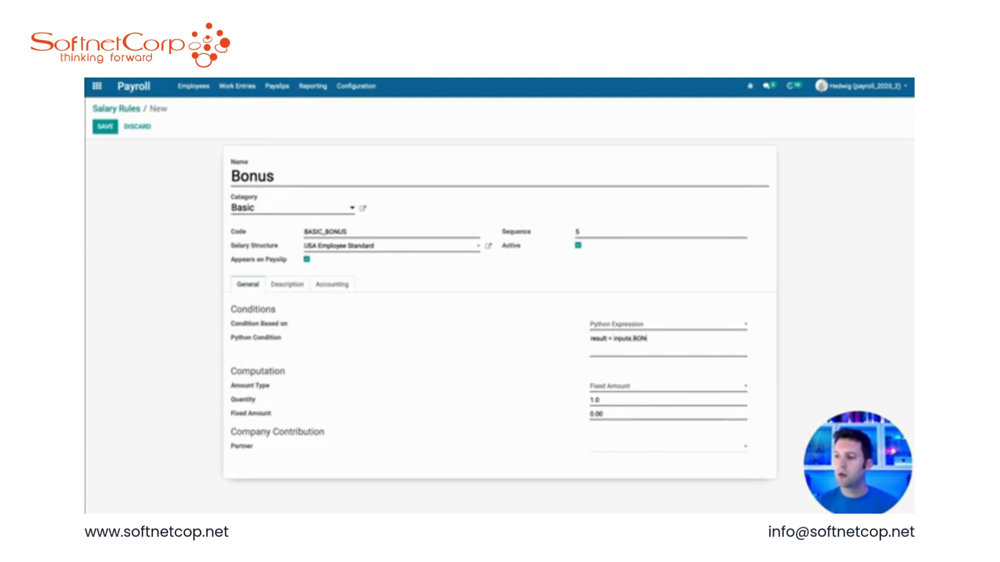
text(US.amount)
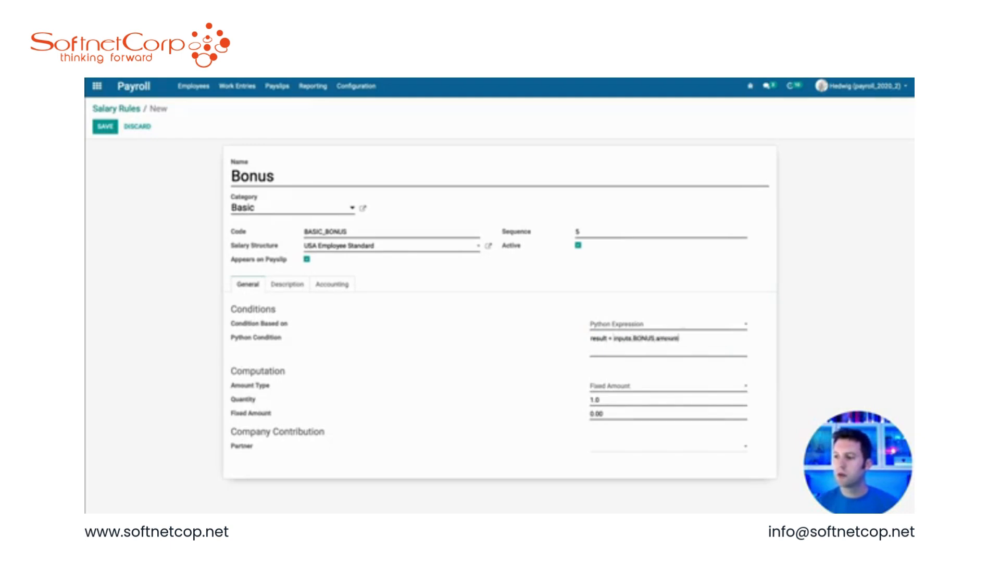
text( >)
key(BackSpace)
key(BackSpace)
key(BackSpace)
key(BackSpace)
key(BackSpace)
key(BackSpace)
key(BackSpace)
key(BackSpace)
key(BackSpace)
key(BackSpace)
text(S and inputs.BONUS.amount)
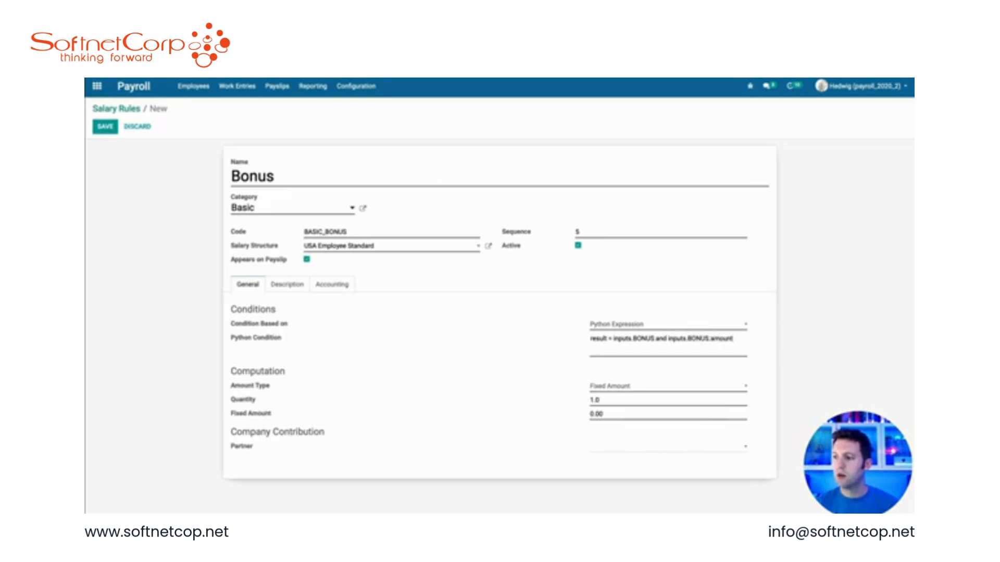
text( > 0.0)
Step: Set the amount type to Python Code with result = inputs.BONUS.amount, and save the rule
click(617, 388)
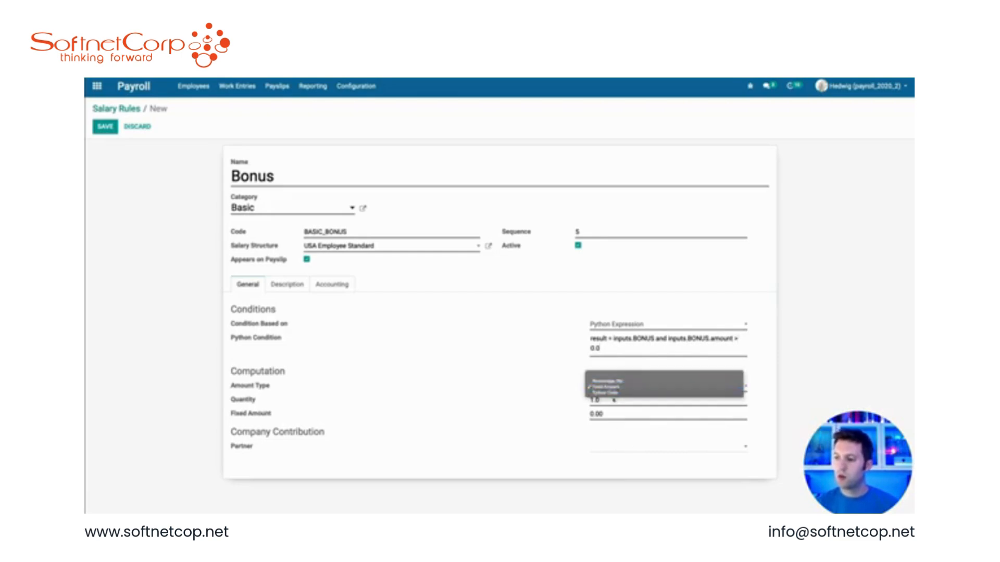
click(611, 394)
scroll(648, 400, down, 3)
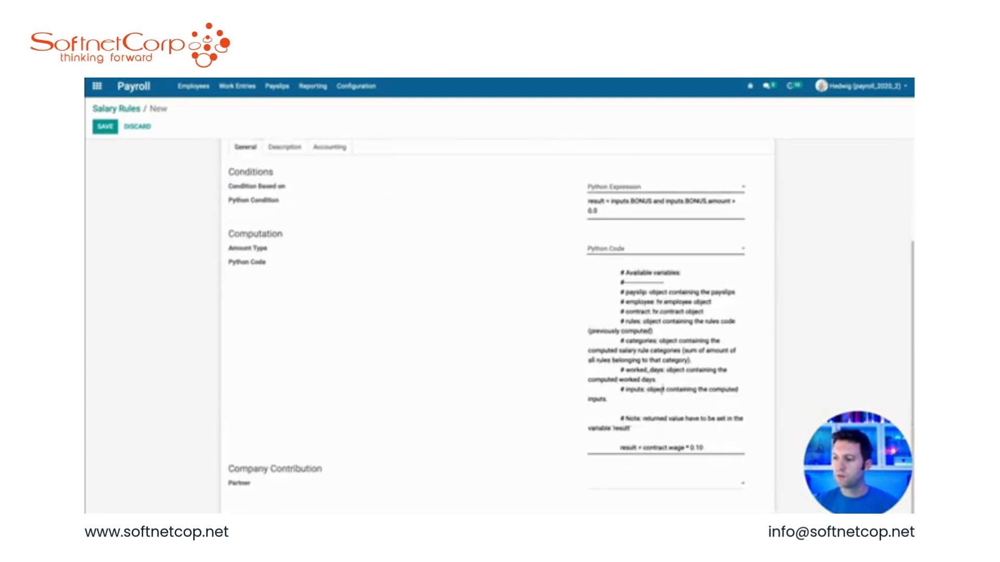
click(648, 400)
key(ctrl+a)
key(BackSpace)
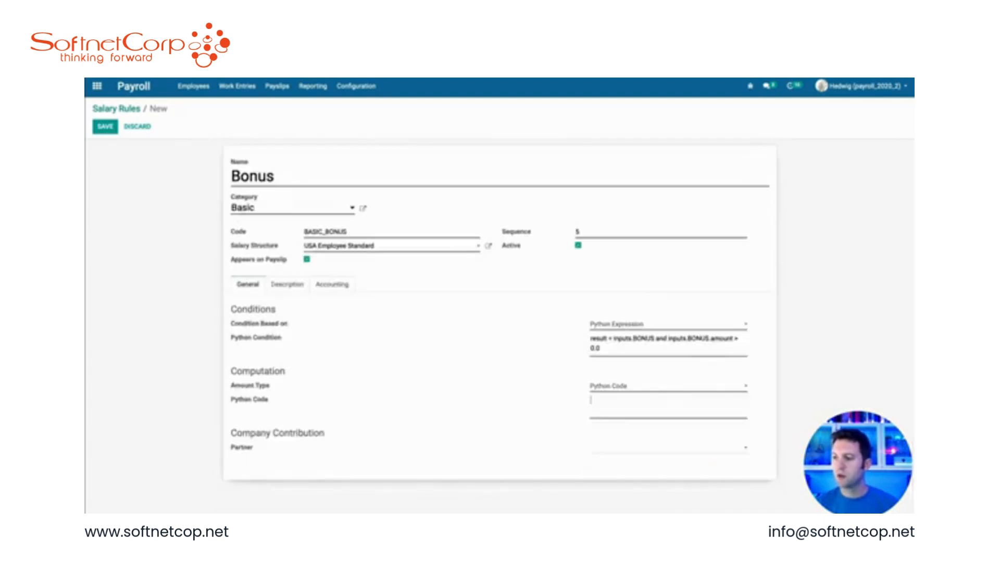
text(result = inputs.BONUS.amount)
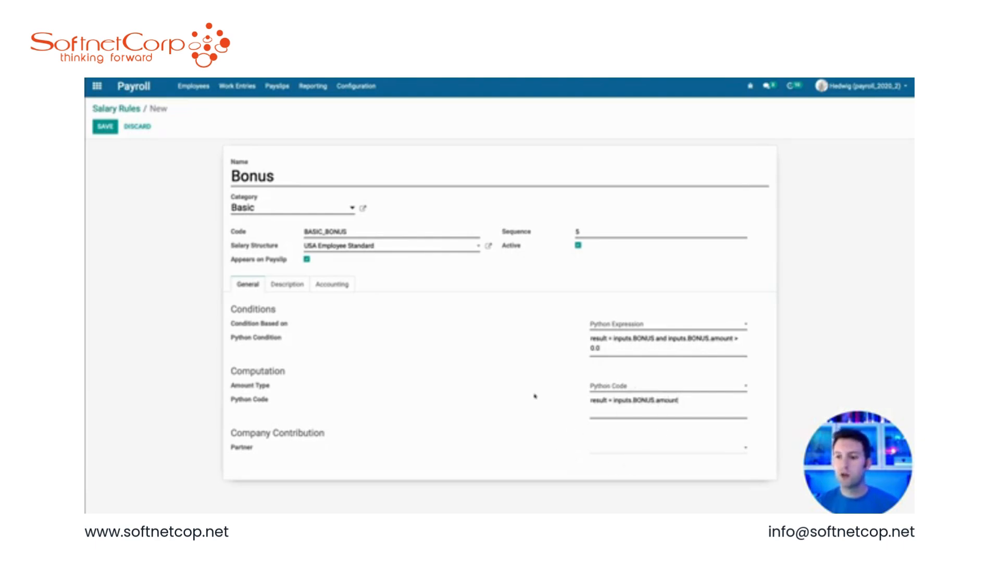
click(105, 126)
Step: Review the saved Bonus rule's Accounting and General tabs
click(330, 256)
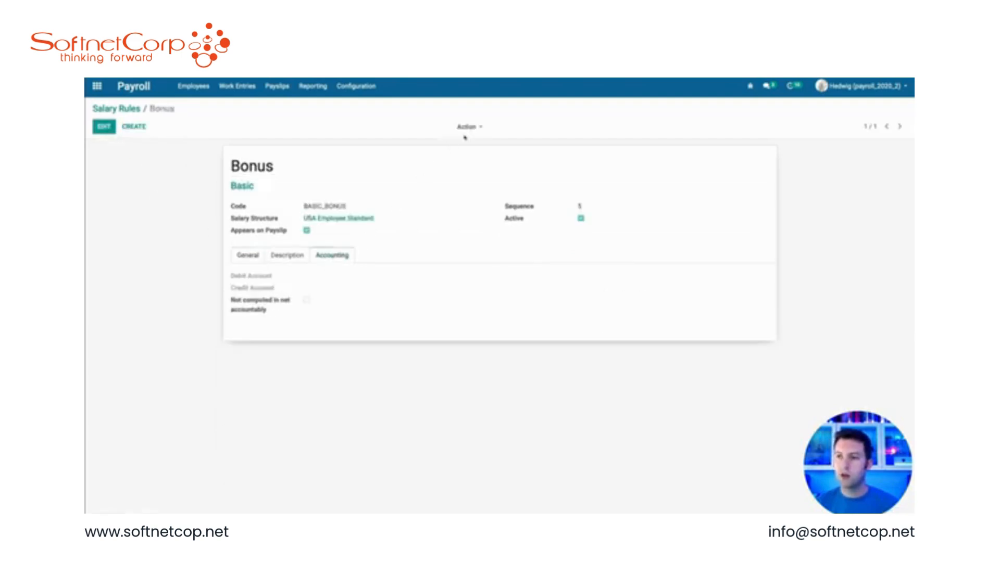
click(470, 127)
click(480, 180)
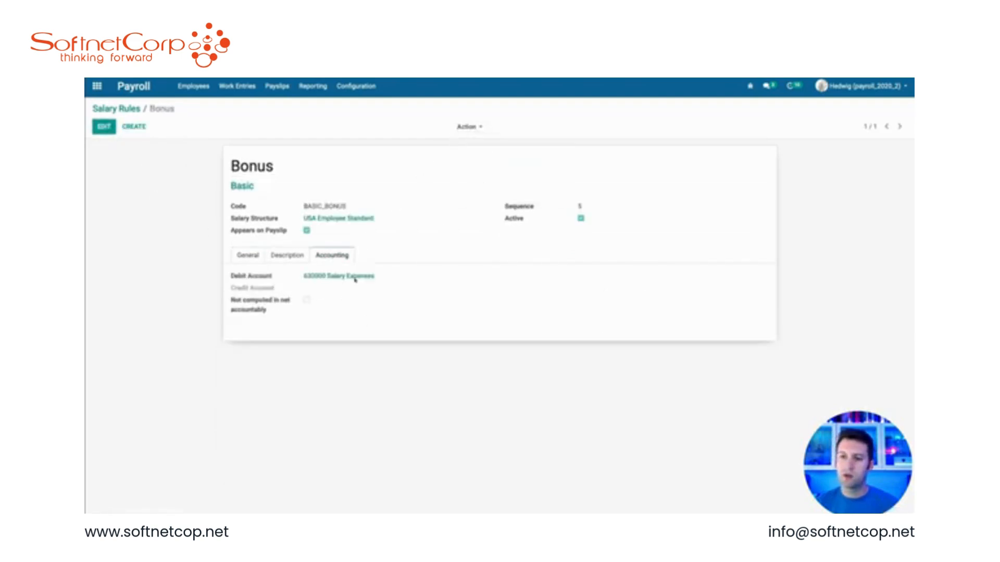
click(248, 256)
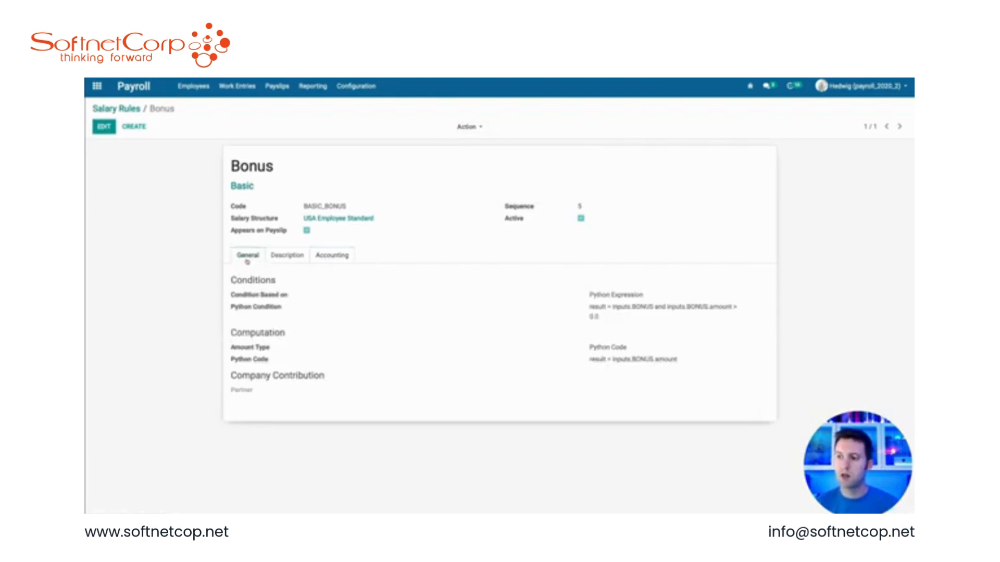
Step: Open Hedwig's September 2020 payslip and add a Bonus other input of 2000, then save
click(277, 86)
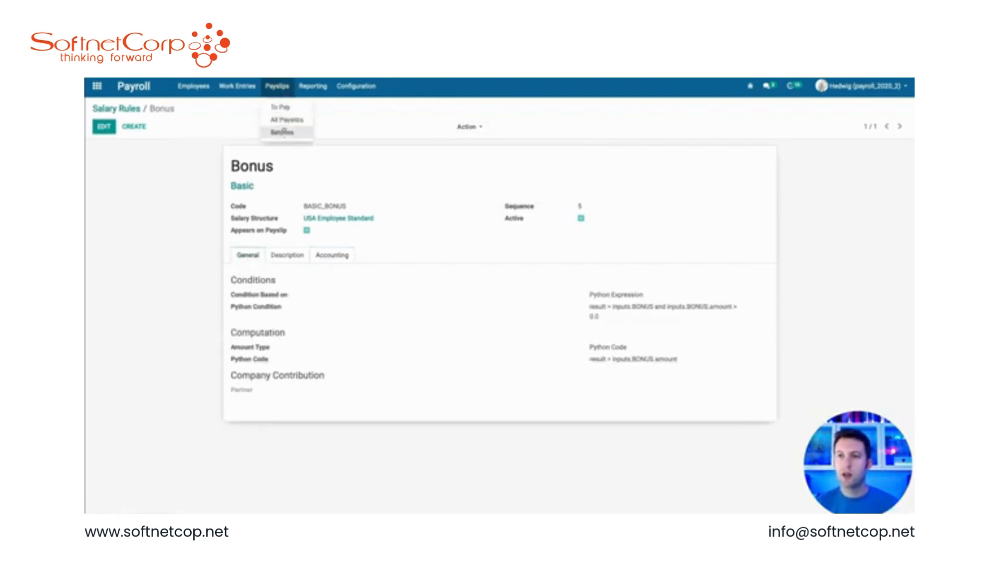
click(285, 121)
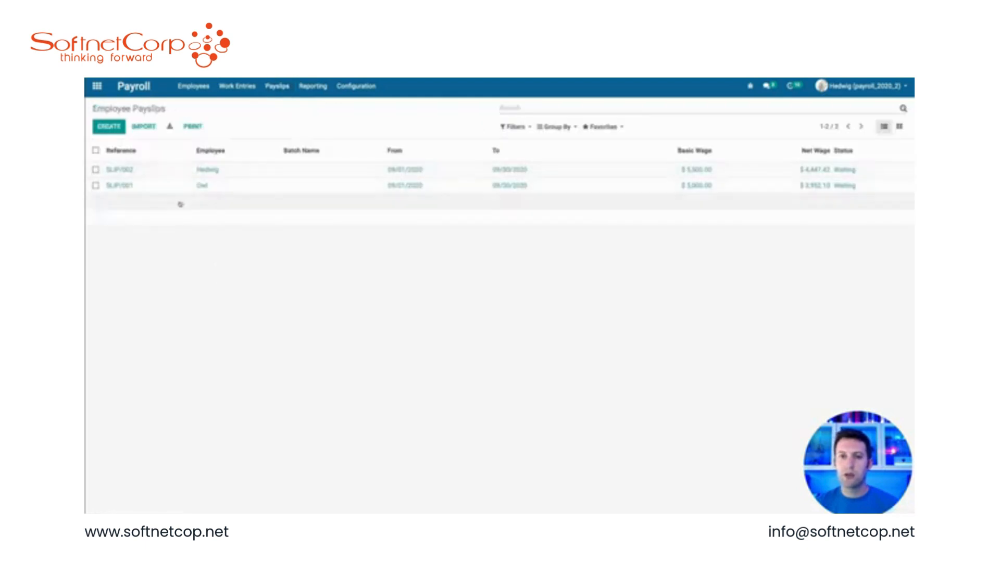
click(213, 171)
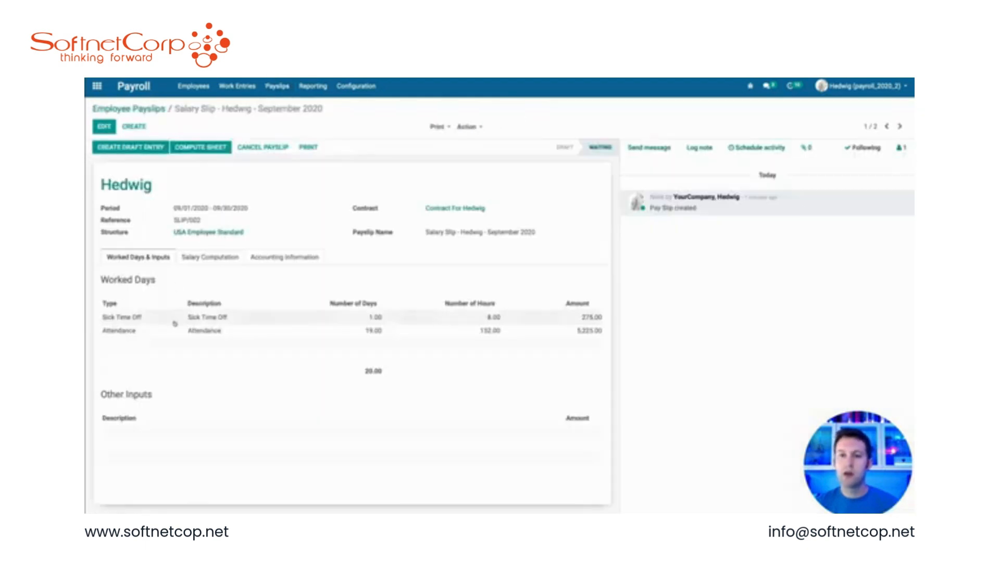
click(106, 127)
click(128, 464)
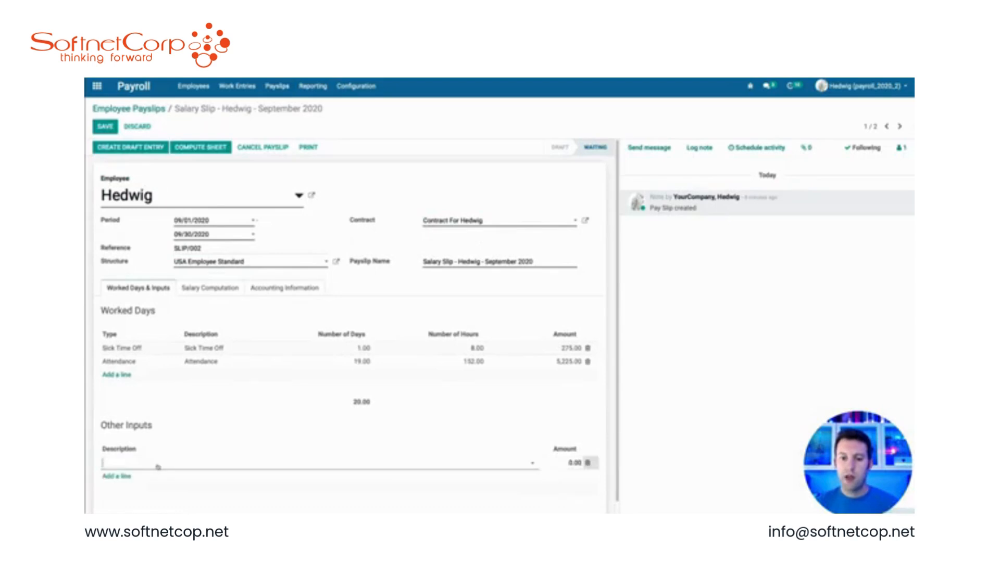
click(151, 478)
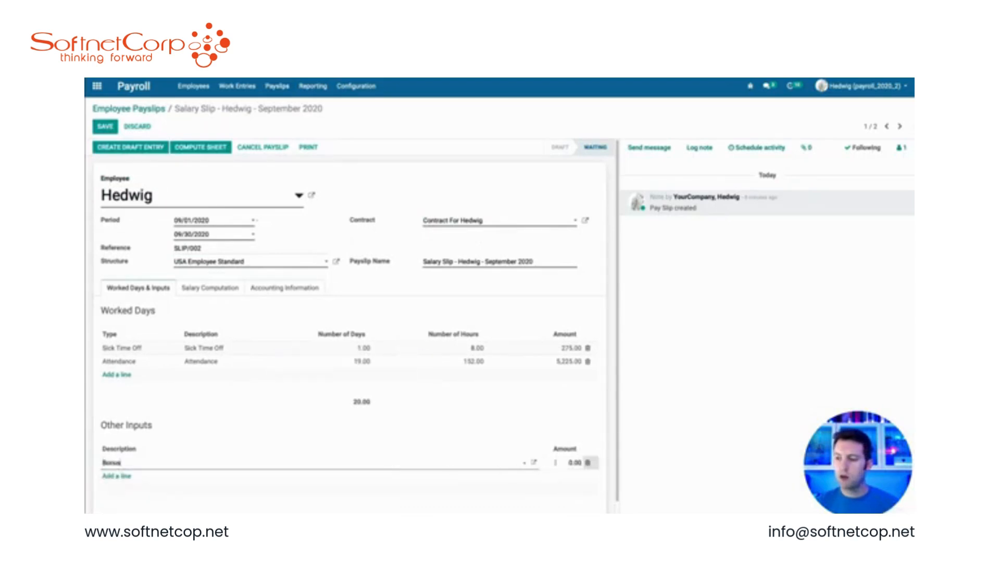
click(560, 462)
text(2000)
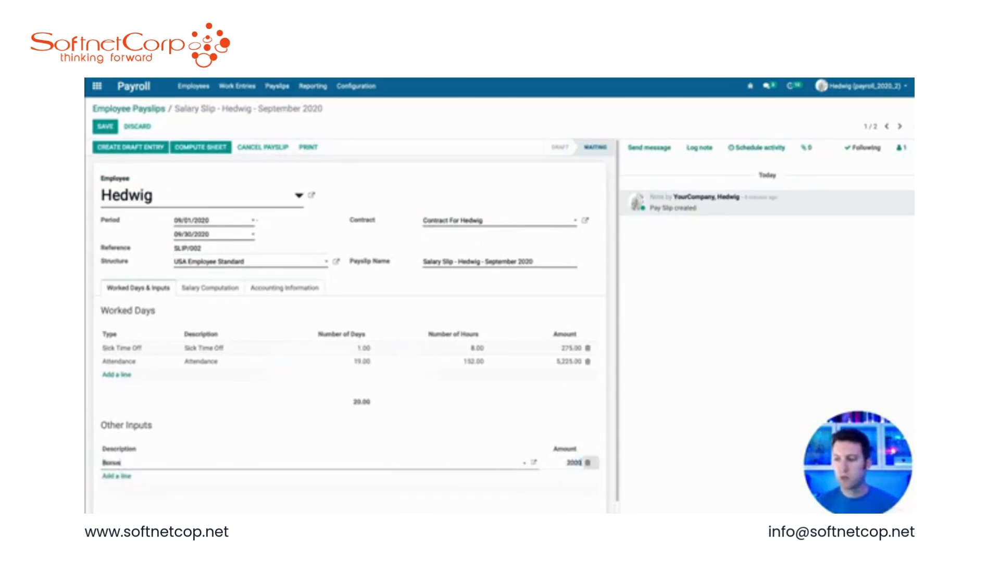
click(214, 245)
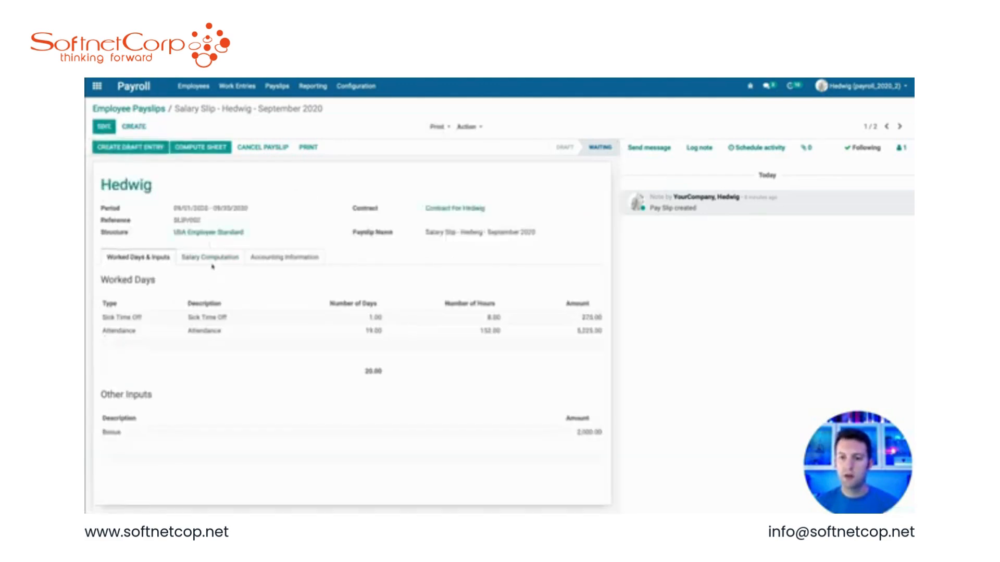
Step: Recompute Hedwig's payslip sheet and compare the salary computation with the worked days and inputs
click(210, 257)
click(202, 147)
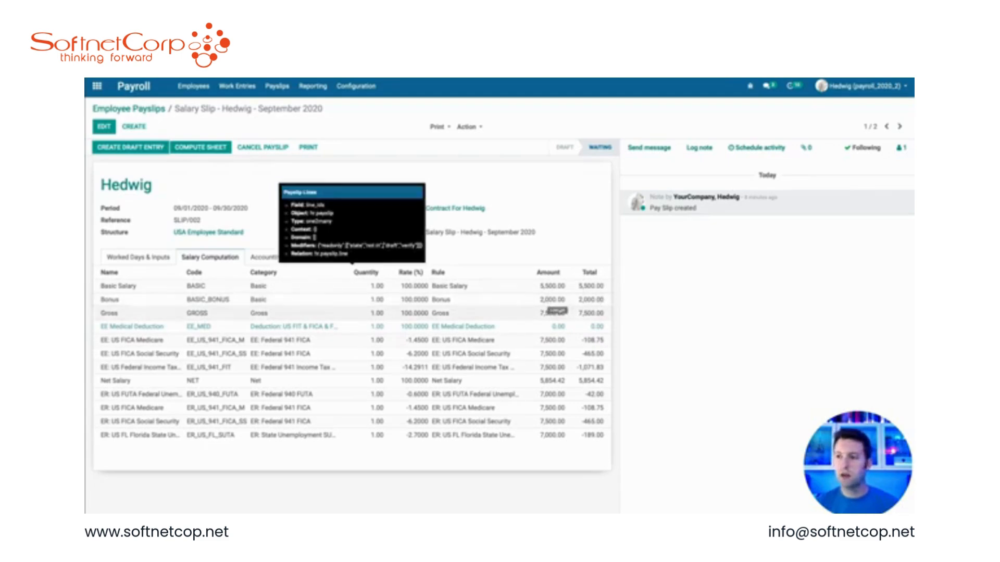
click(140, 257)
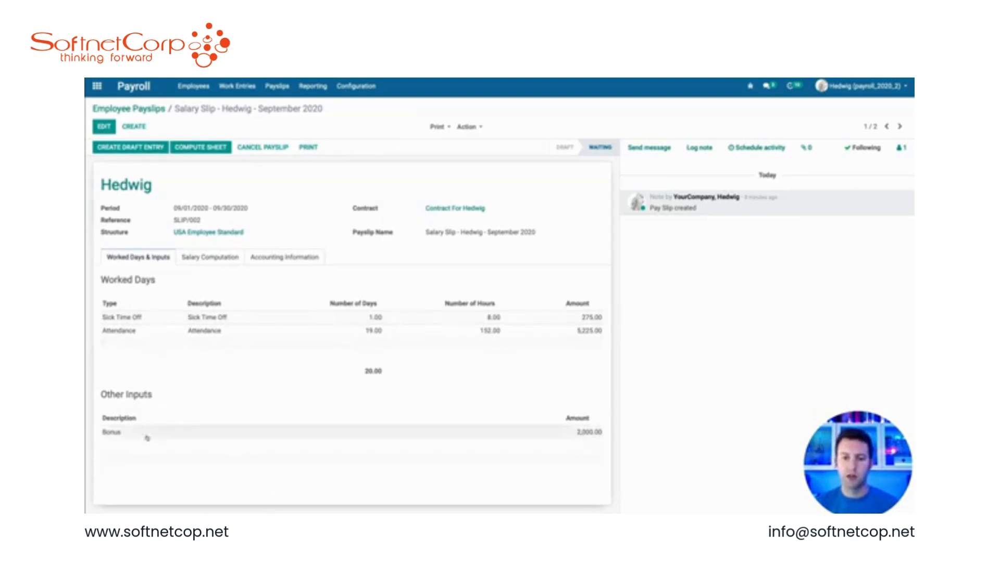
click(190, 256)
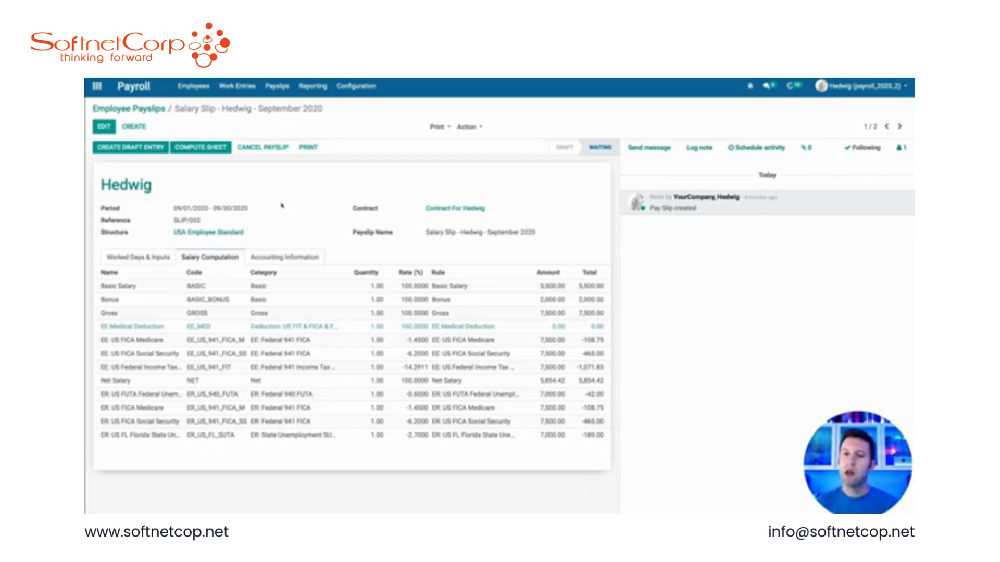
click(161, 256)
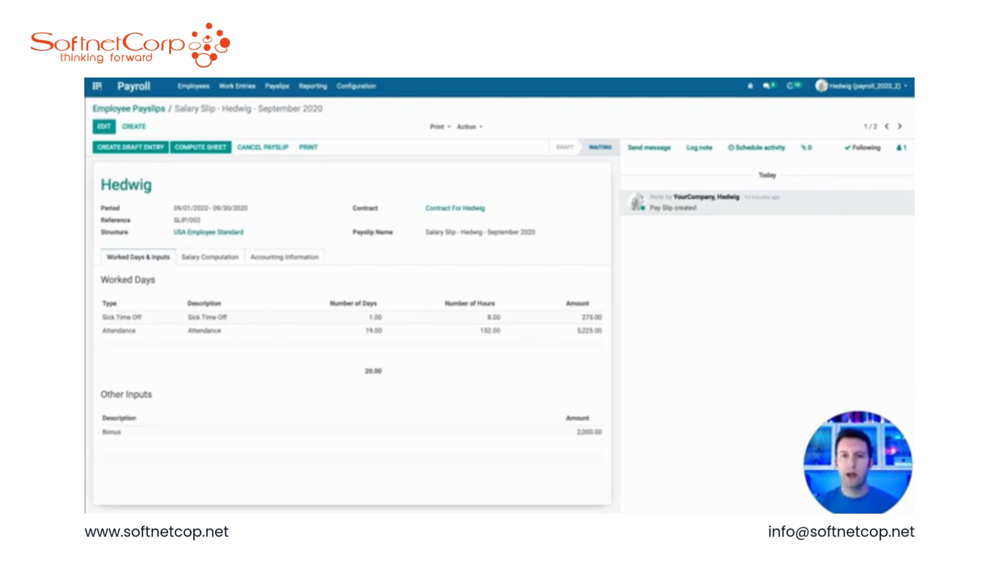
Step: Open All Timesheets and add an 8-hour Office Design line for Owl on 09/12/2020
click(97, 86)
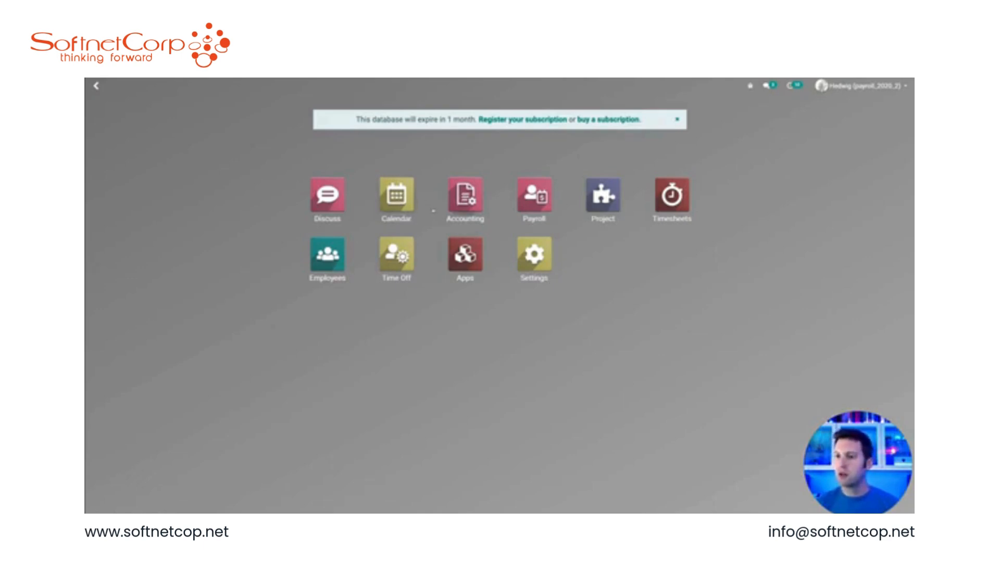
text(all ti)
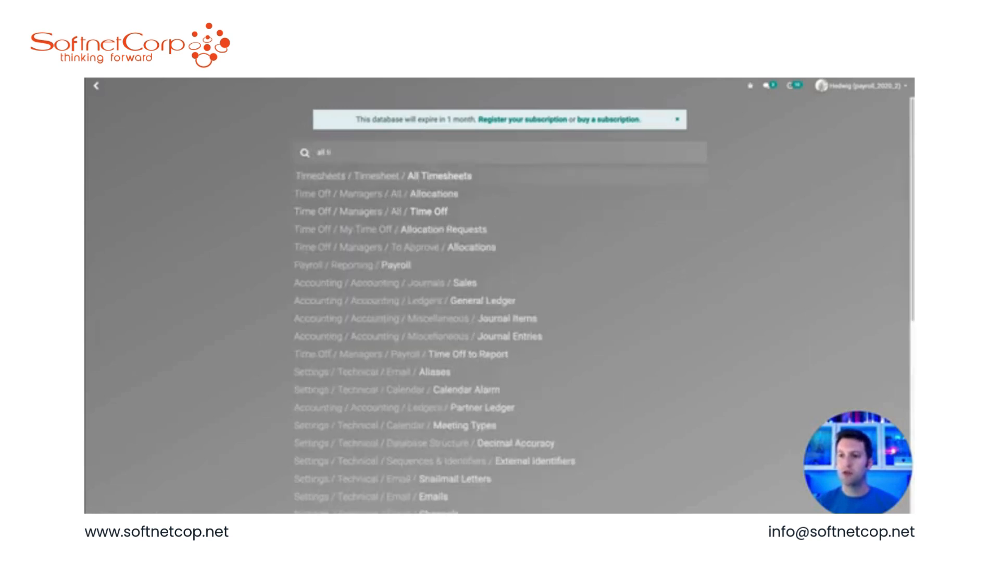
key(Return)
click(125, 128)
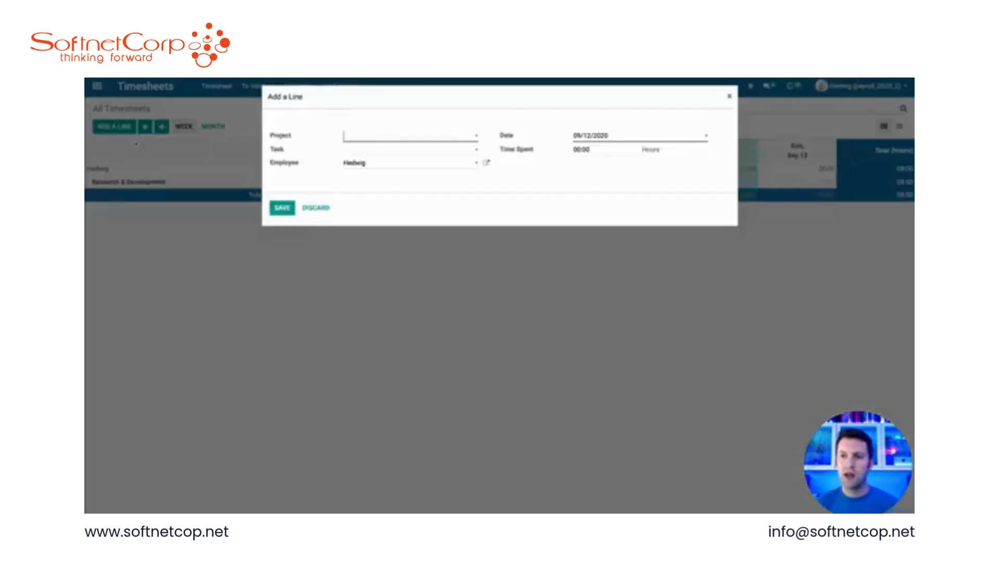
click(371, 164)
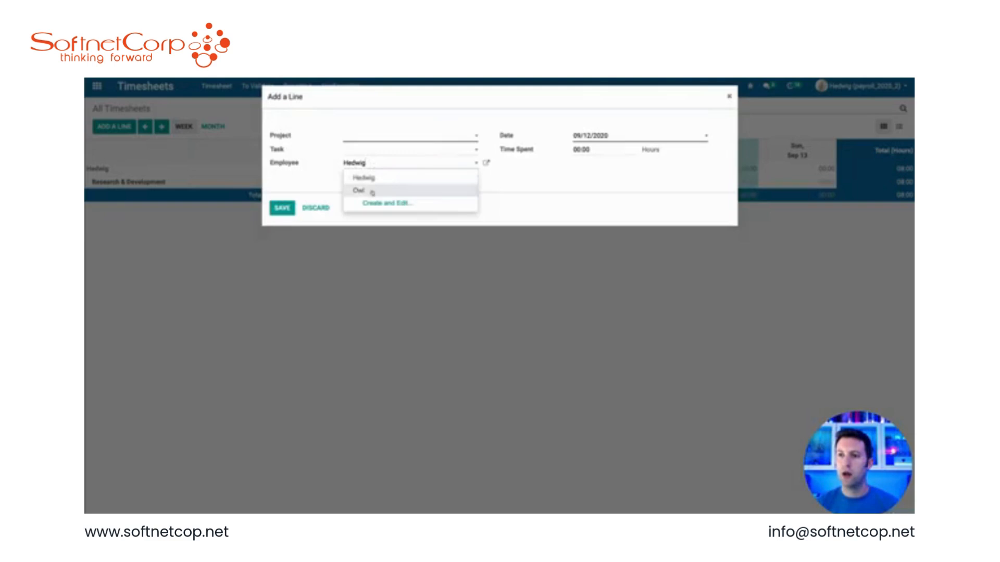
click(373, 192)
click(370, 139)
click(372, 152)
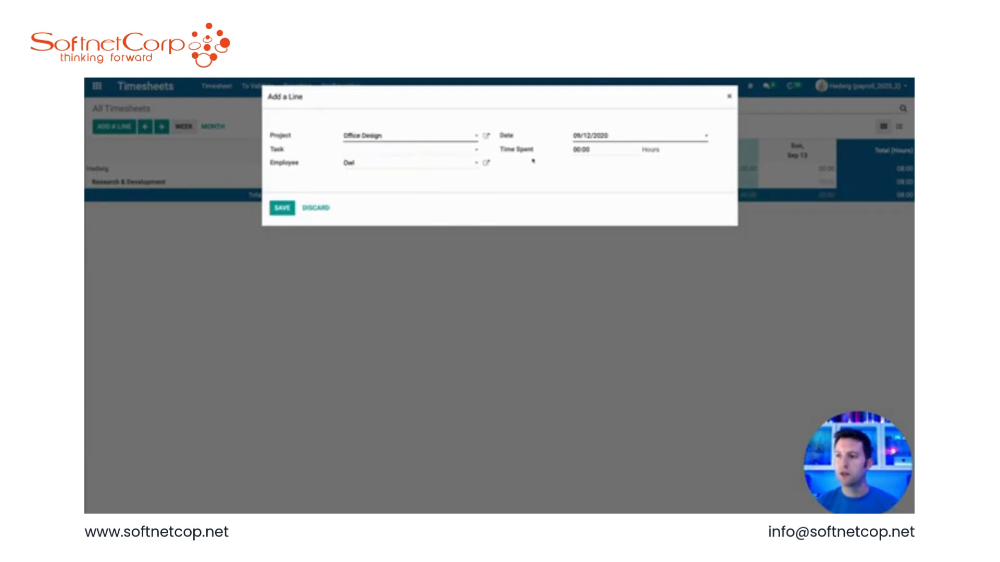
click(578, 150)
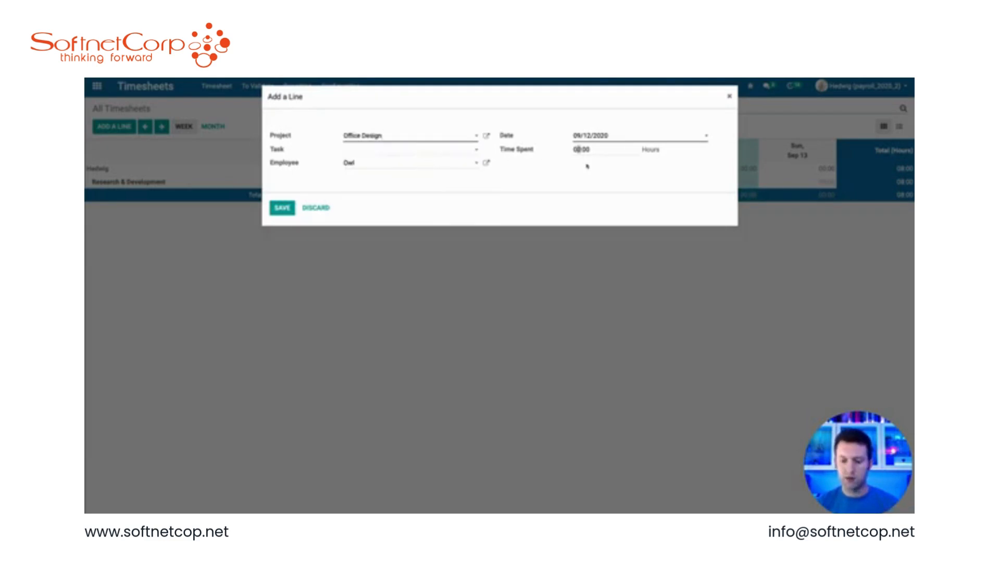
text(8)
click(281, 209)
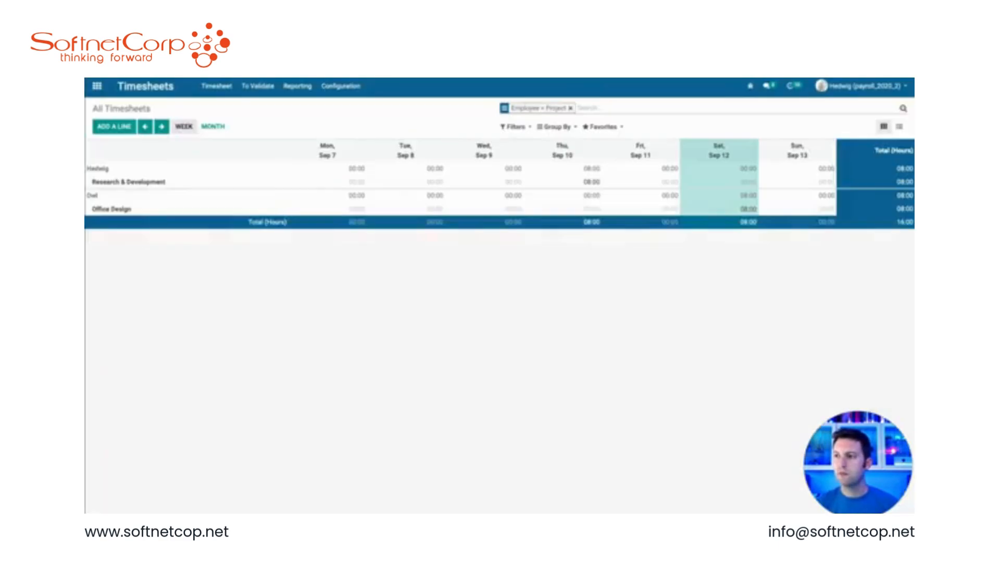
Step: Add a 9-hour Office Design timesheet line for Hedwig dated 09/10/2020 and save it
click(113, 127)
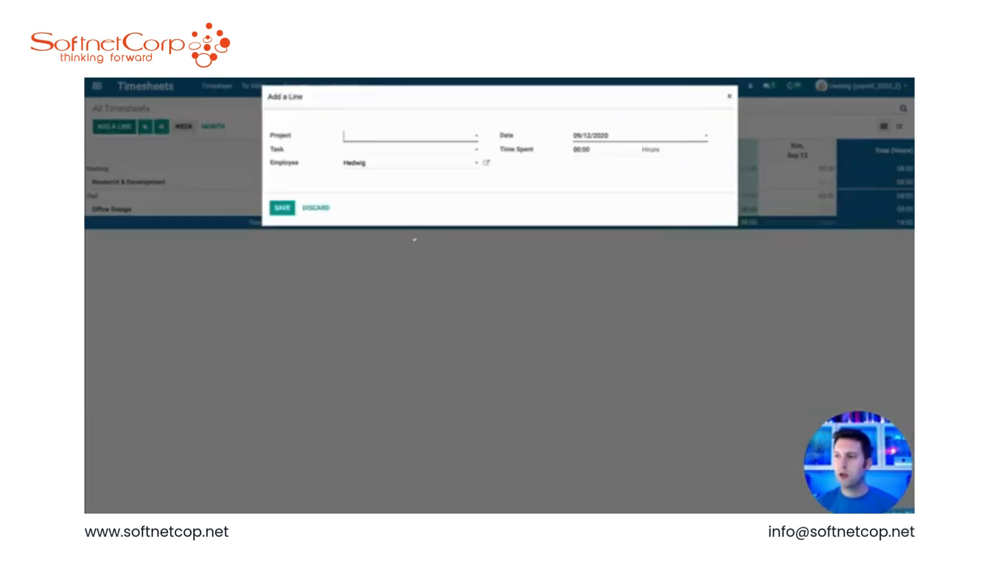
click(607, 134)
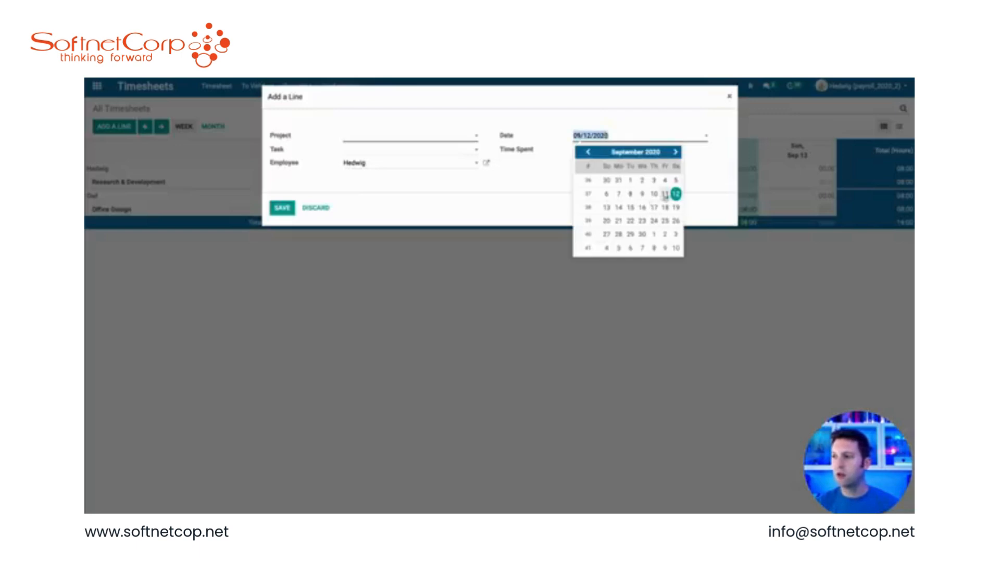
click(654, 194)
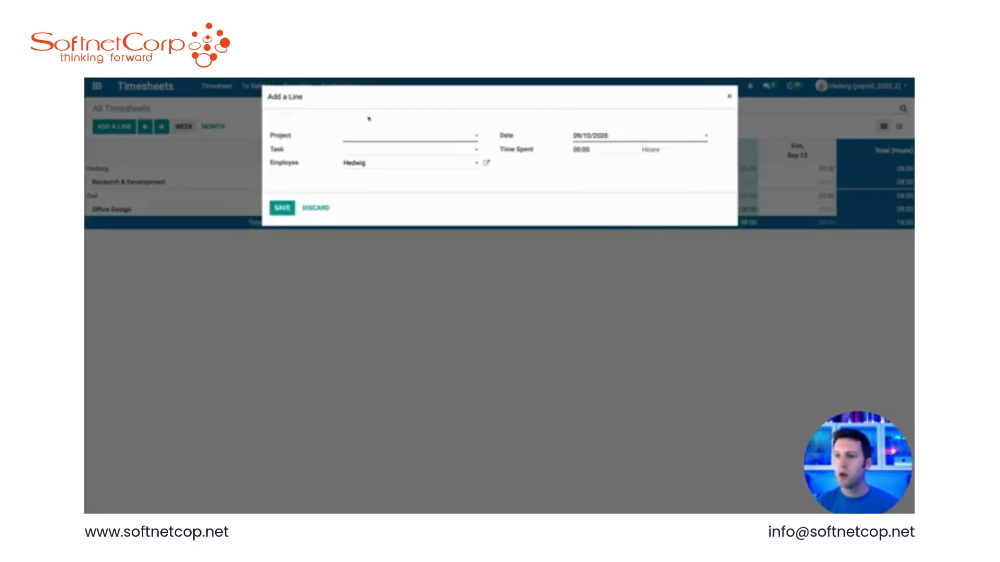
click(368, 137)
click(370, 152)
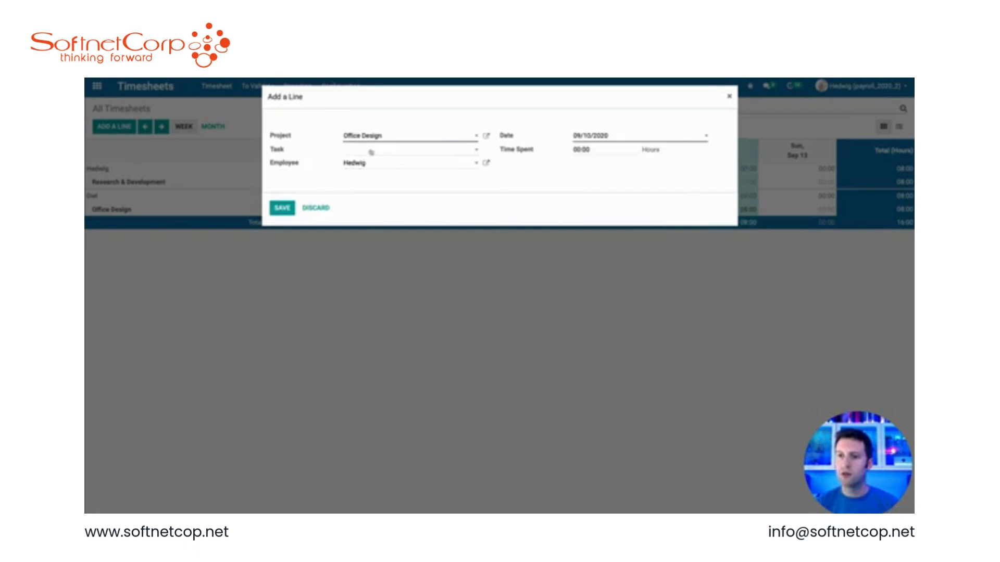
click(578, 150)
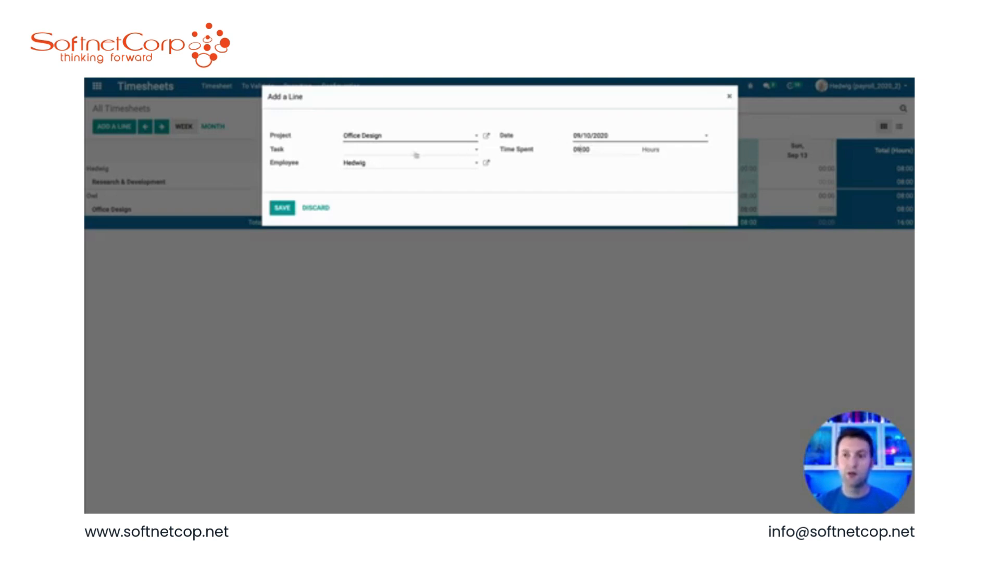
click(280, 209)
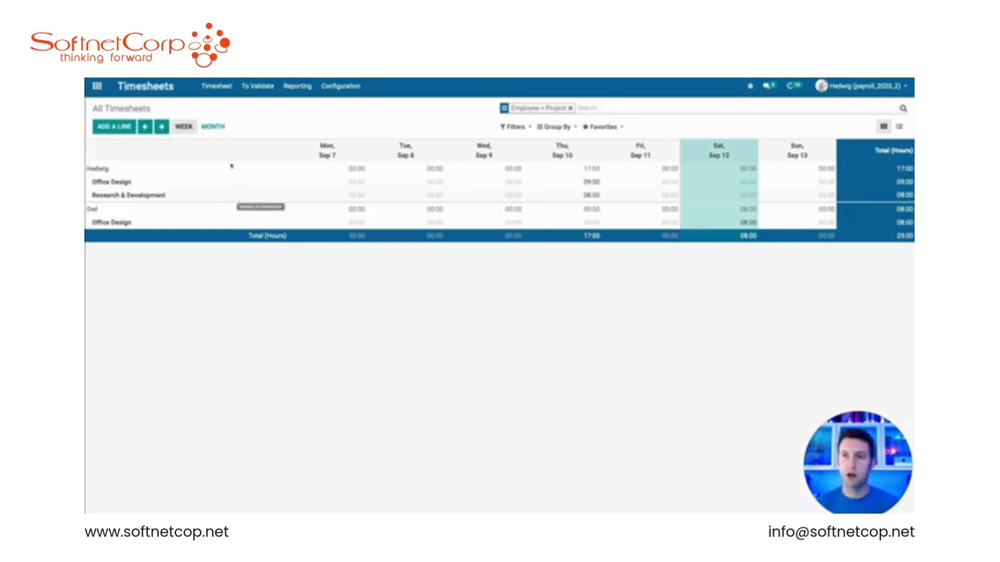
Step: In the Timesheet work entry type, set the Default Rules overtime to 8 hours per day, then save
click(97, 87)
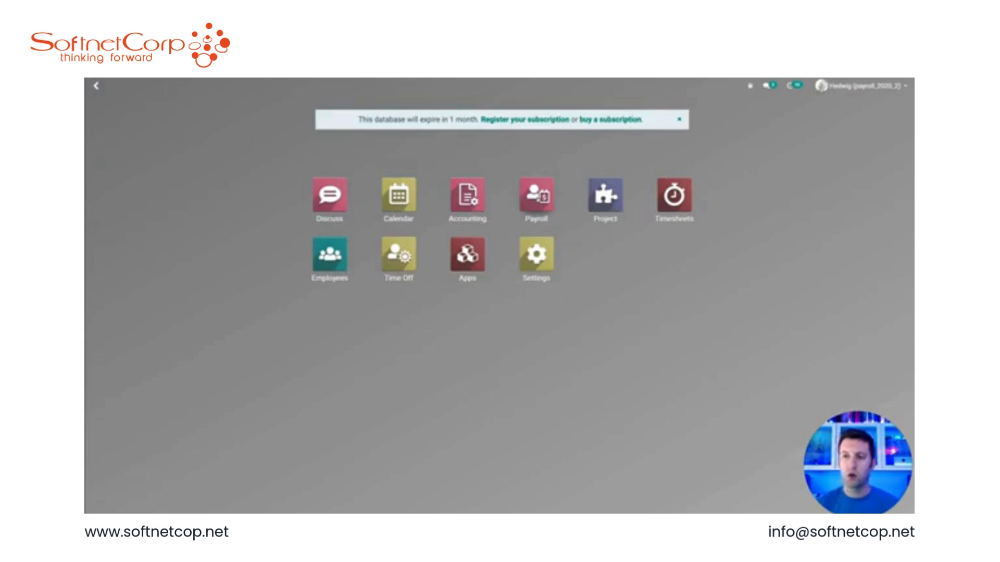
text(work)
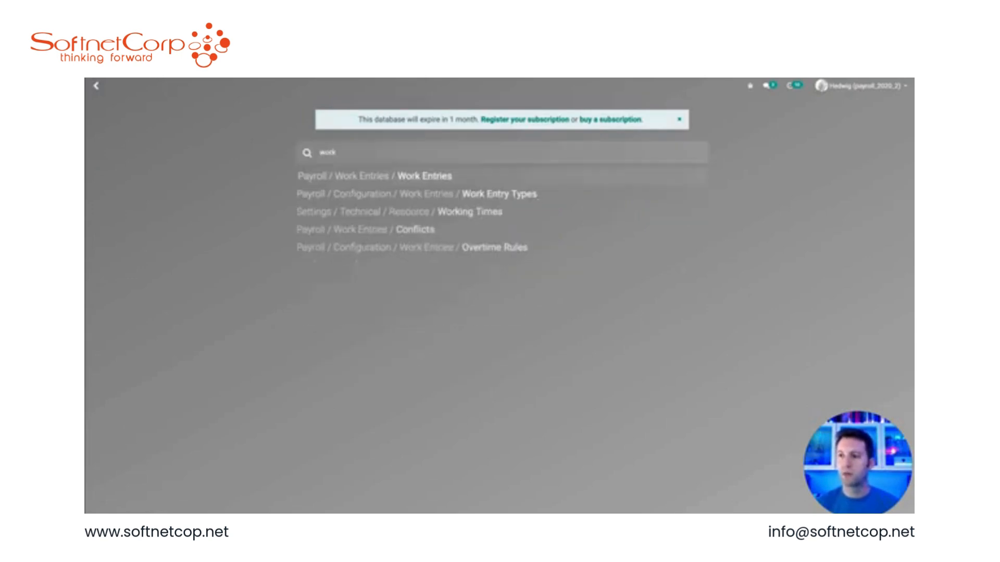
key(Down)
key(Return)
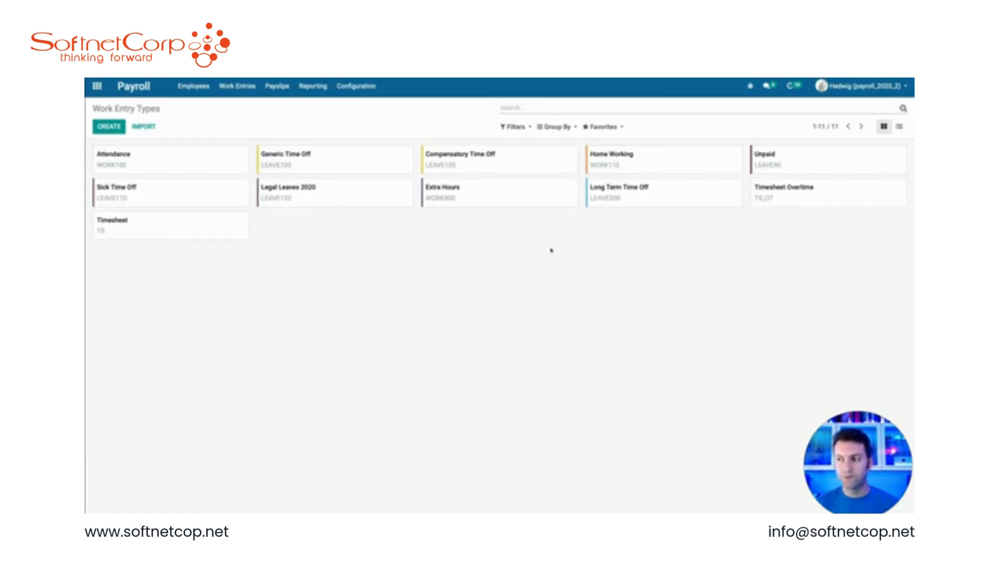
click(172, 232)
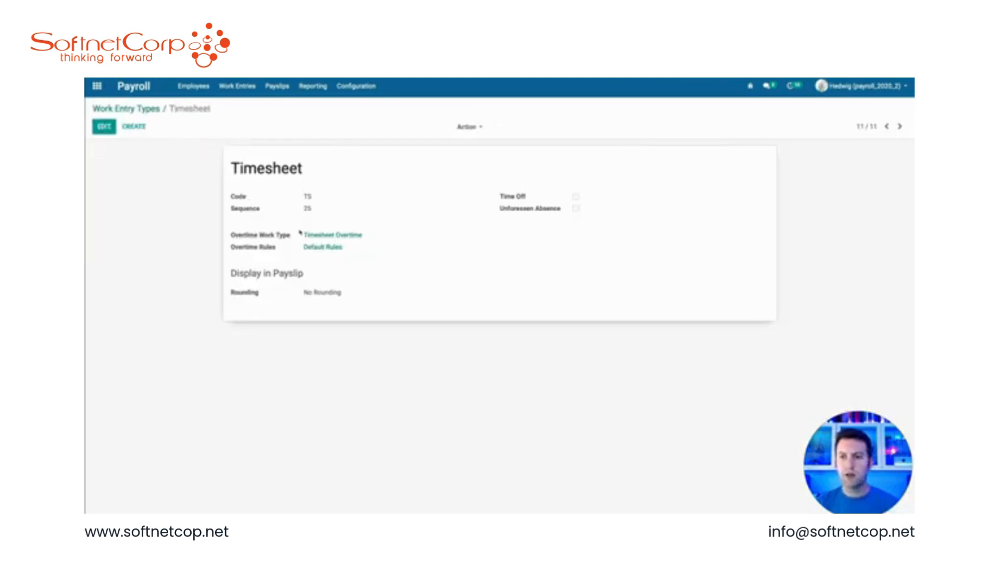
key(alt+a)
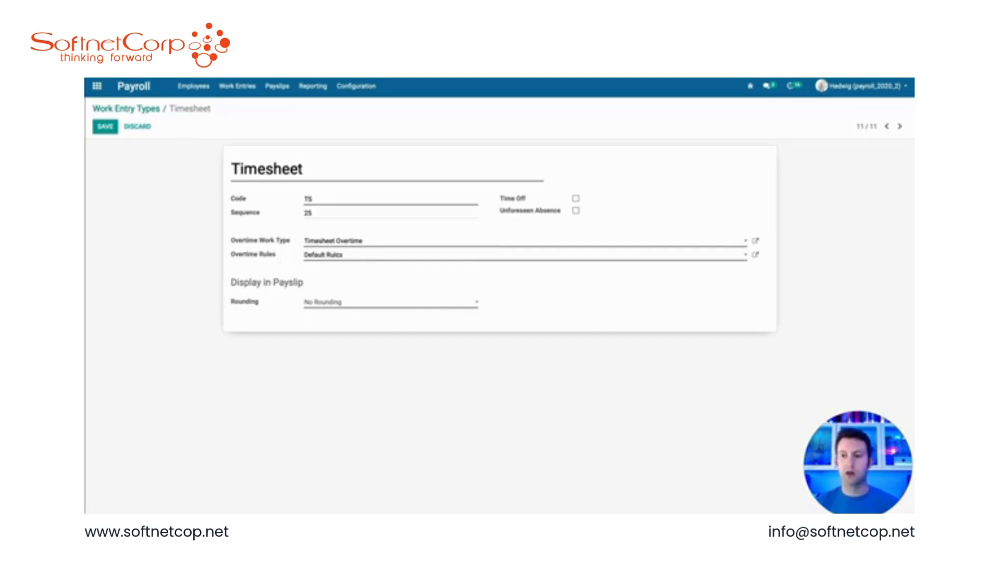
click(756, 255)
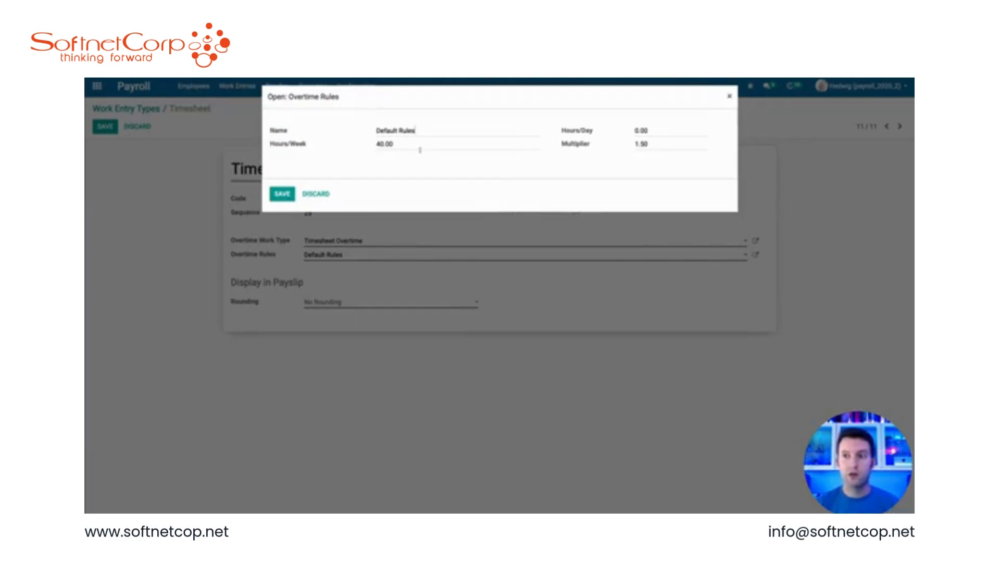
drag(393, 144, 371, 144)
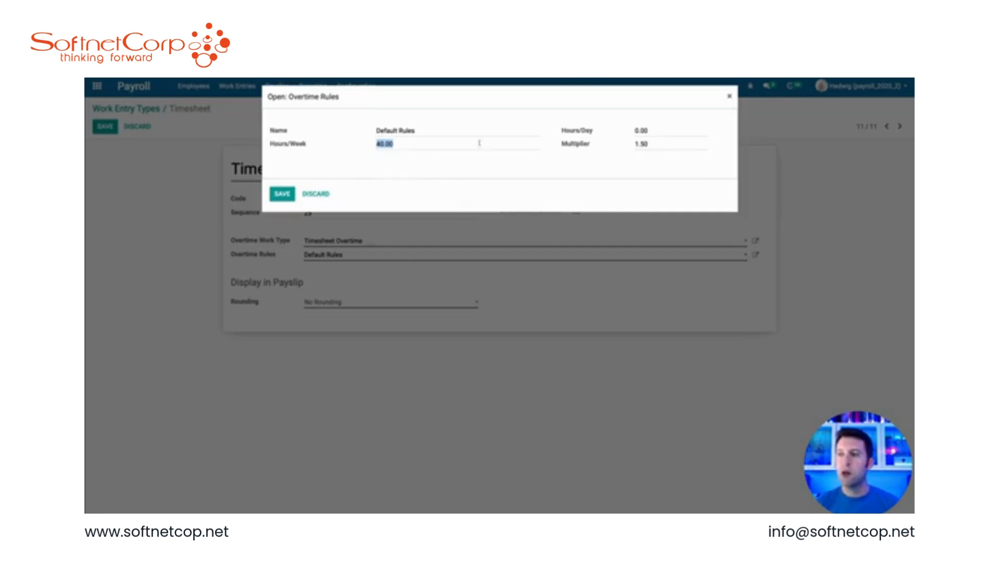
mouse_move(576, 132)
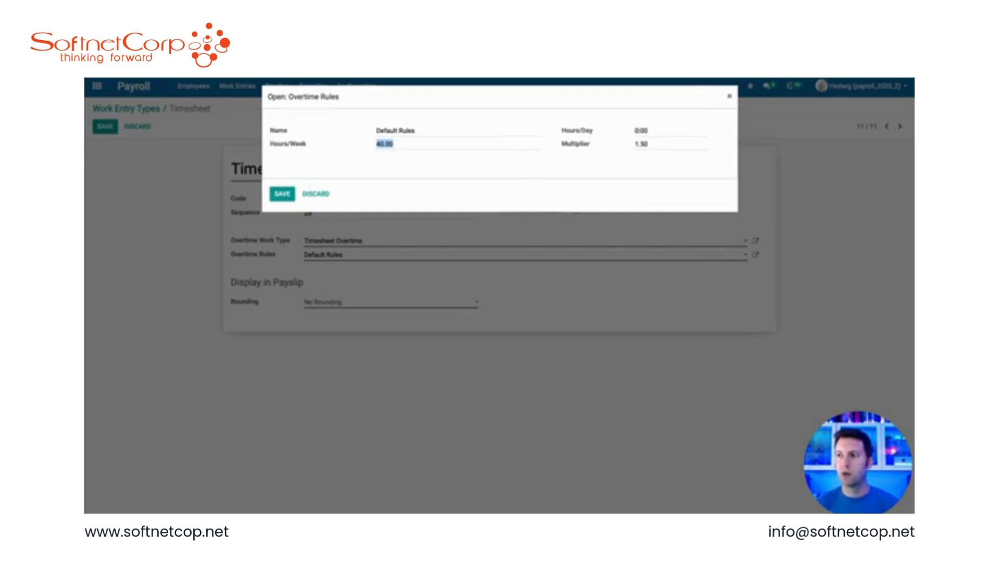
click(632, 130)
text(8.)
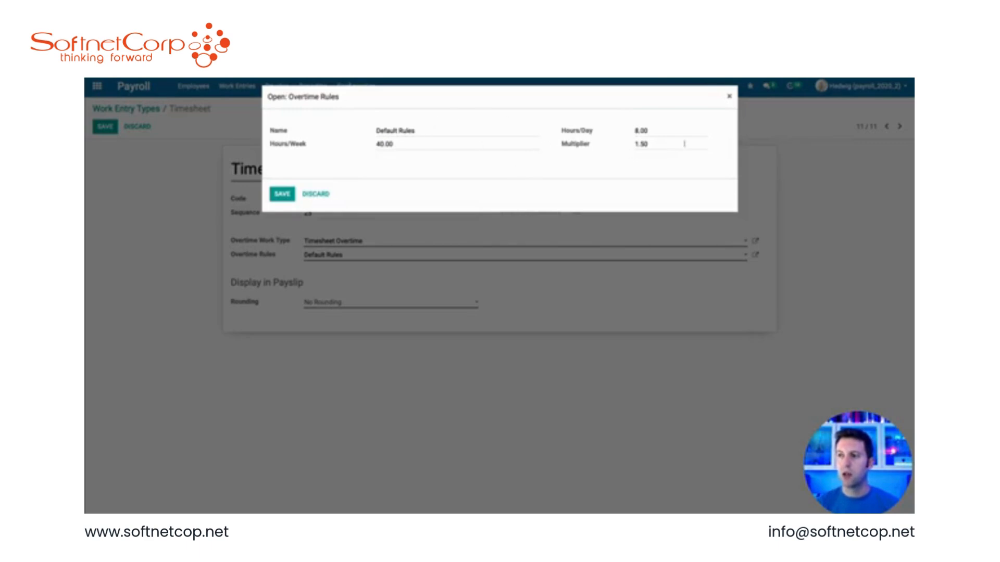
click(657, 144)
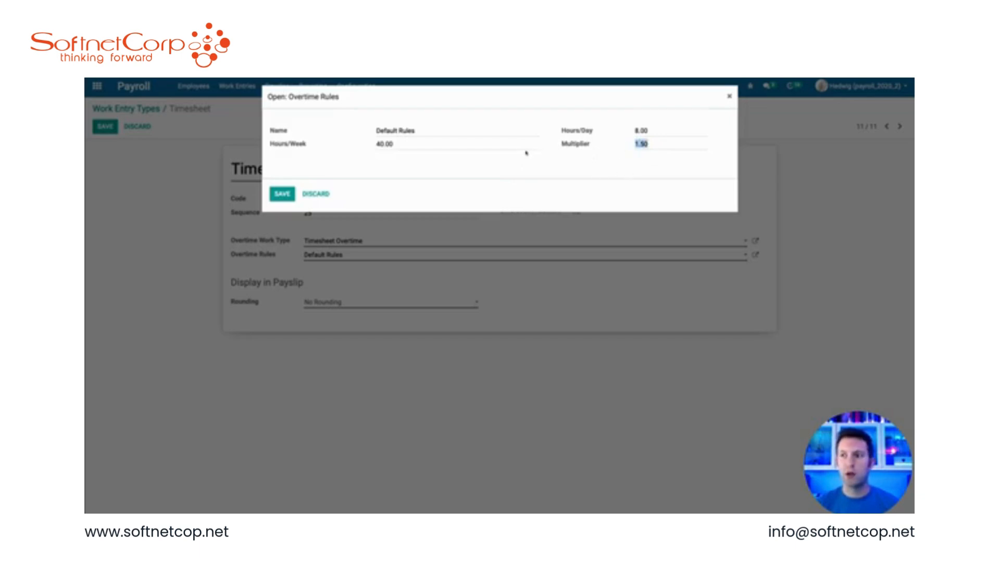
click(281, 194)
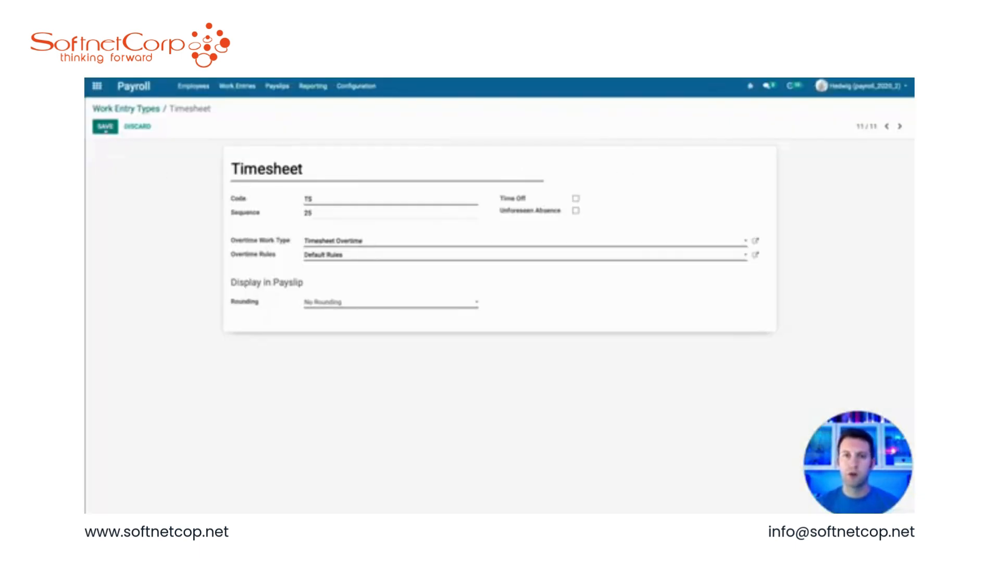
click(105, 128)
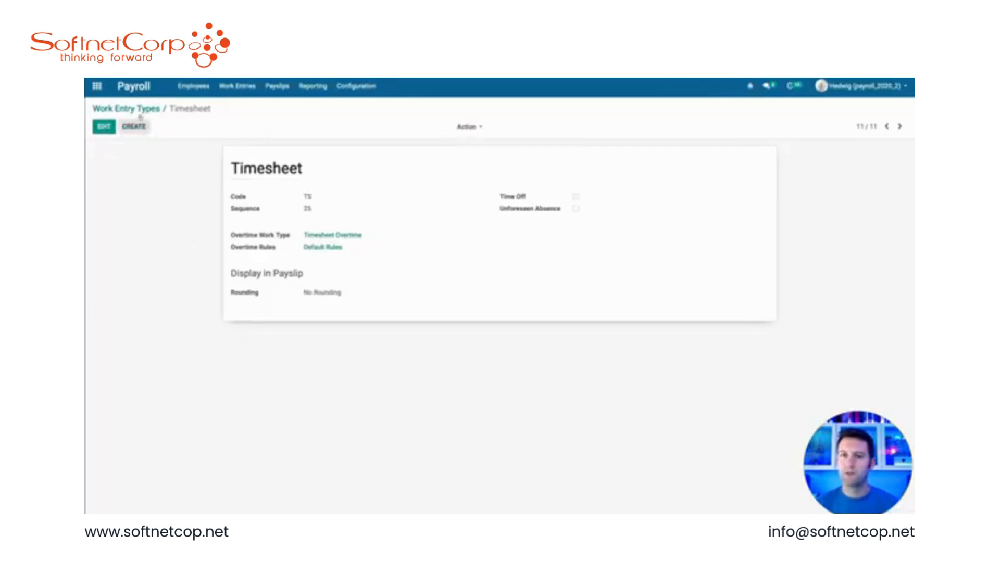
Step: Open Owl's September 2020 payslip and change its period end date to 09/29/2020, then save
click(277, 86)
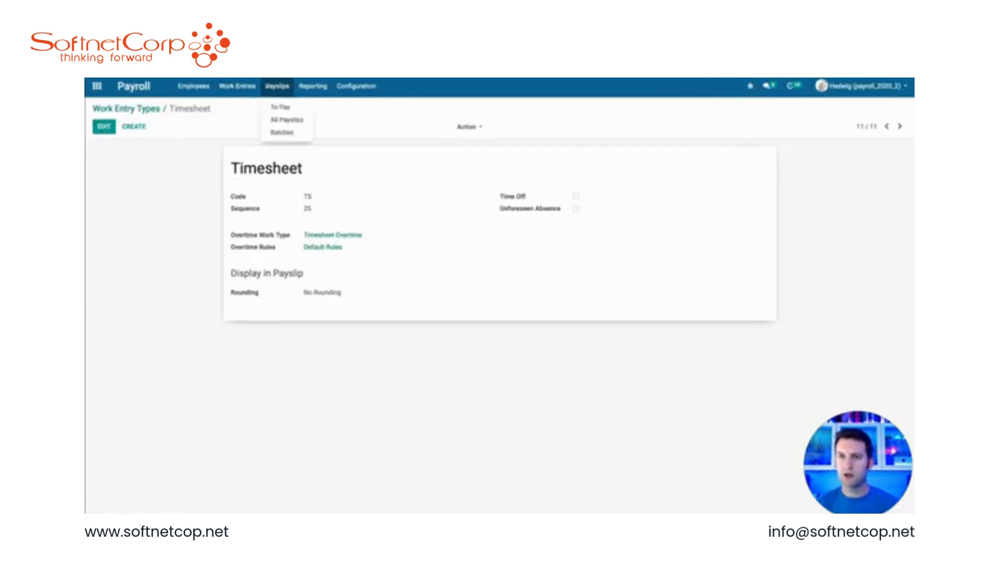
click(285, 119)
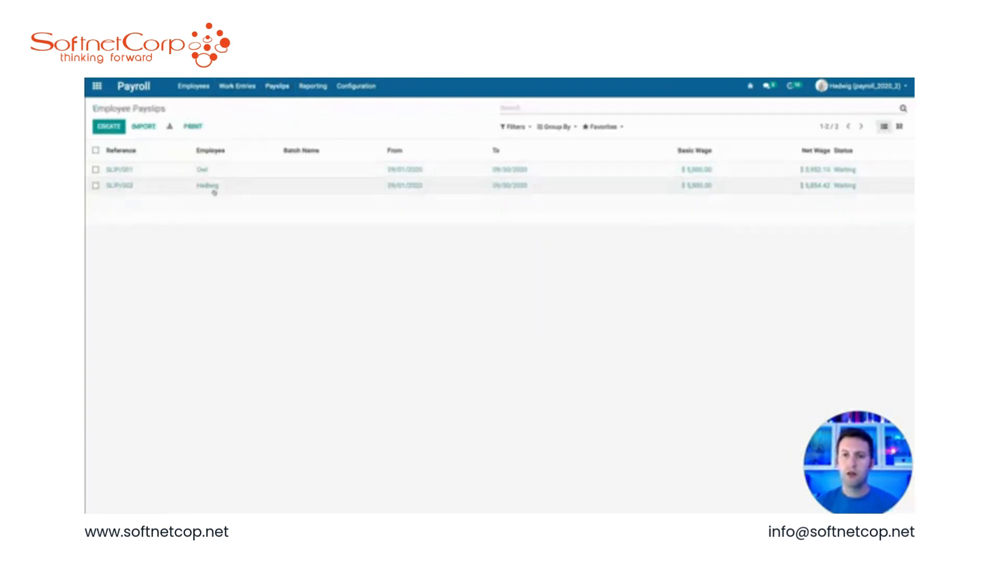
click(202, 170)
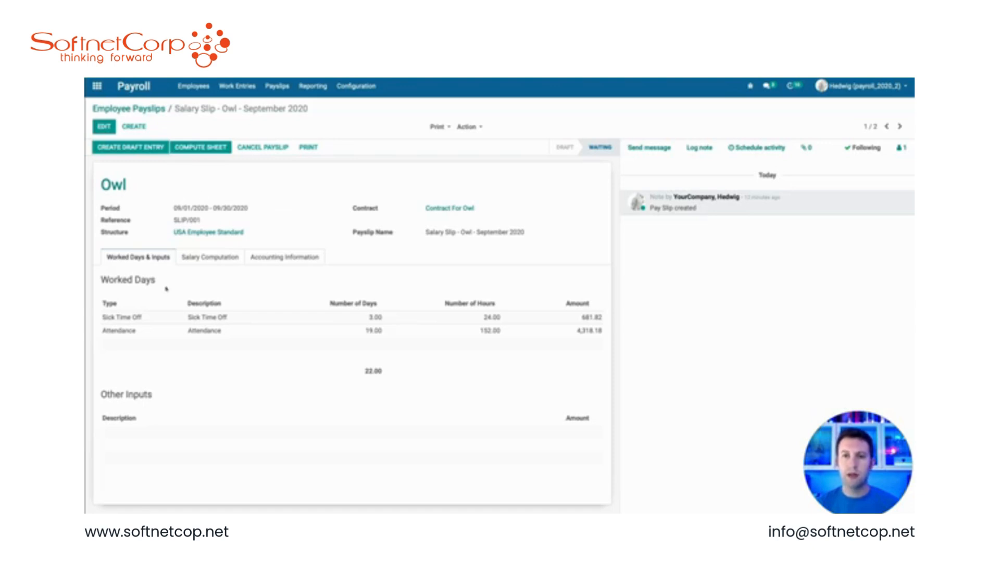
click(104, 127)
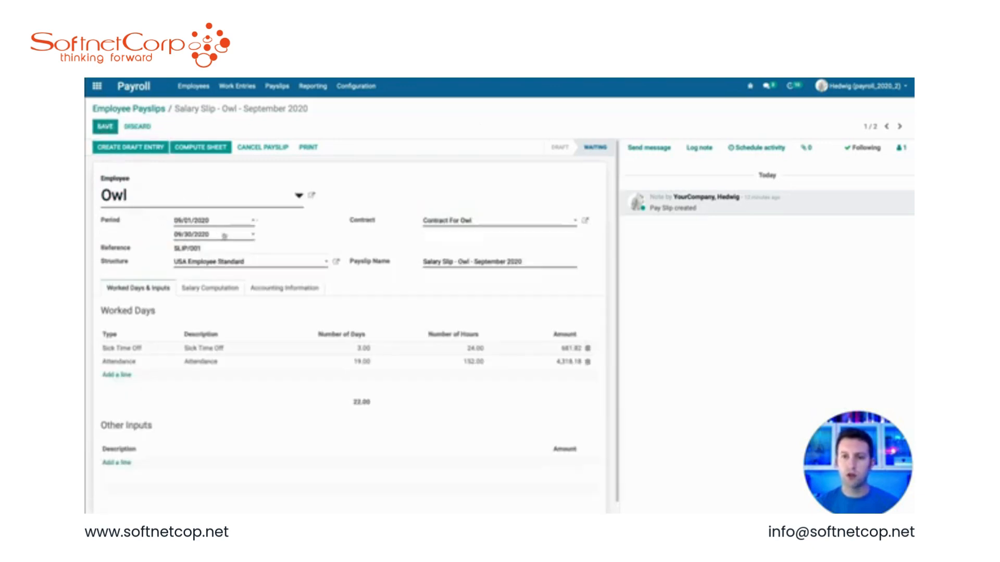
click(224, 236)
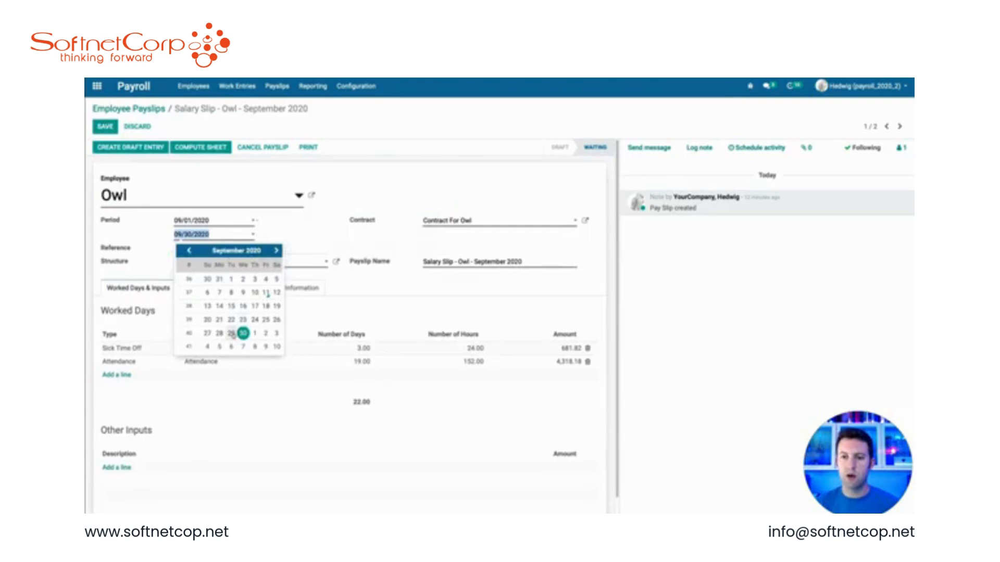
click(232, 334)
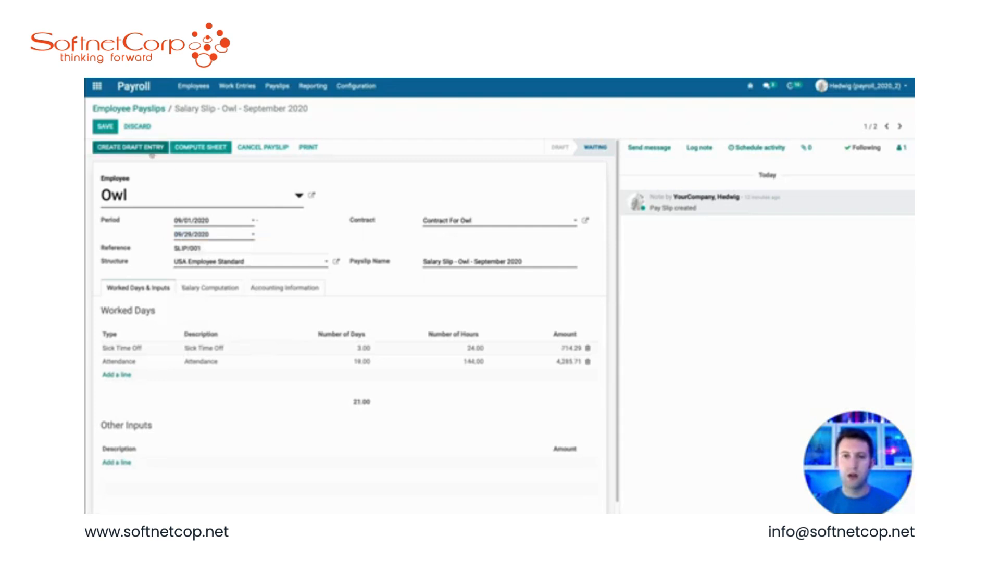
click(106, 127)
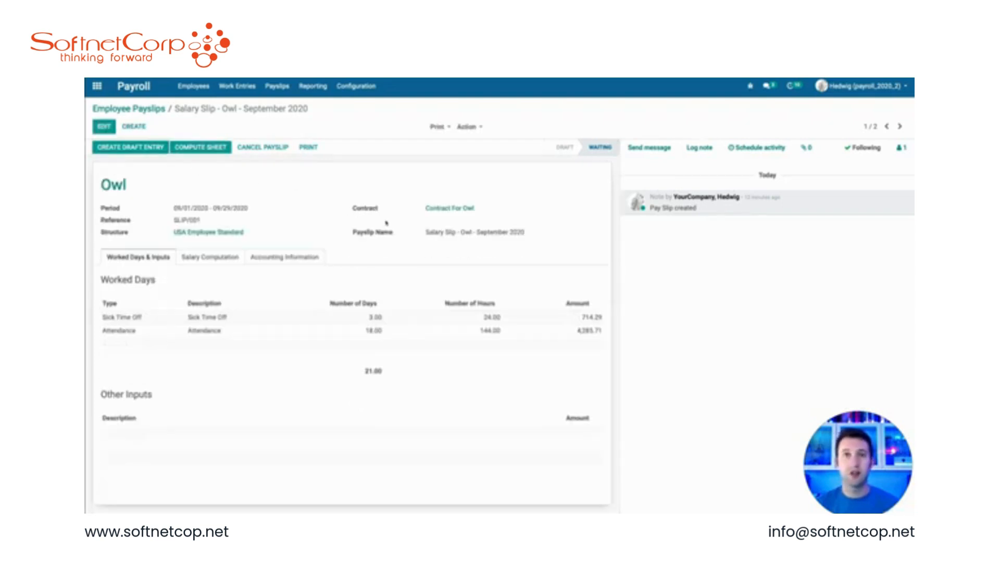
Step: Open Owl's contract and enable Paid Hourly Timesheet under Salary Information, then save
click(461, 209)
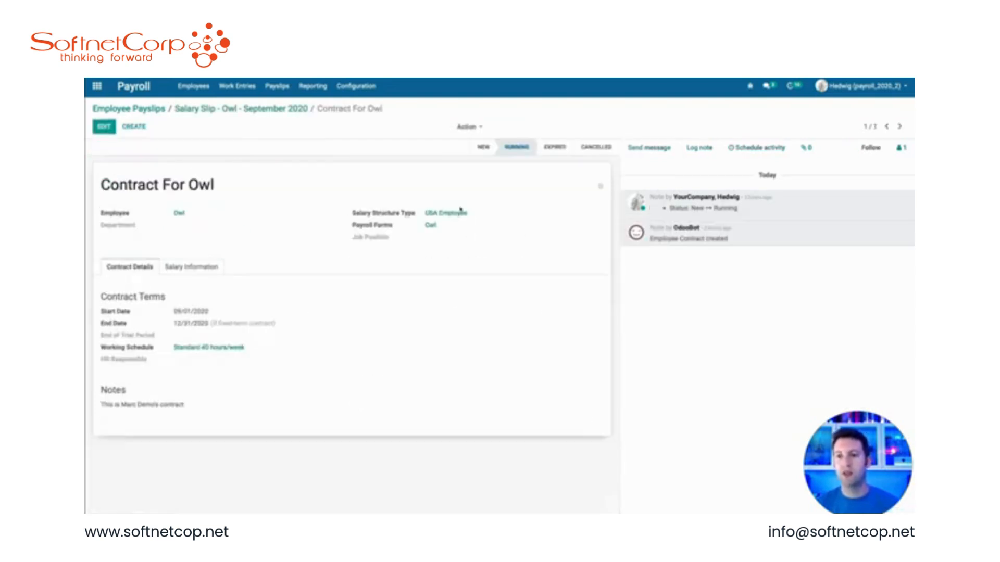
click(196, 269)
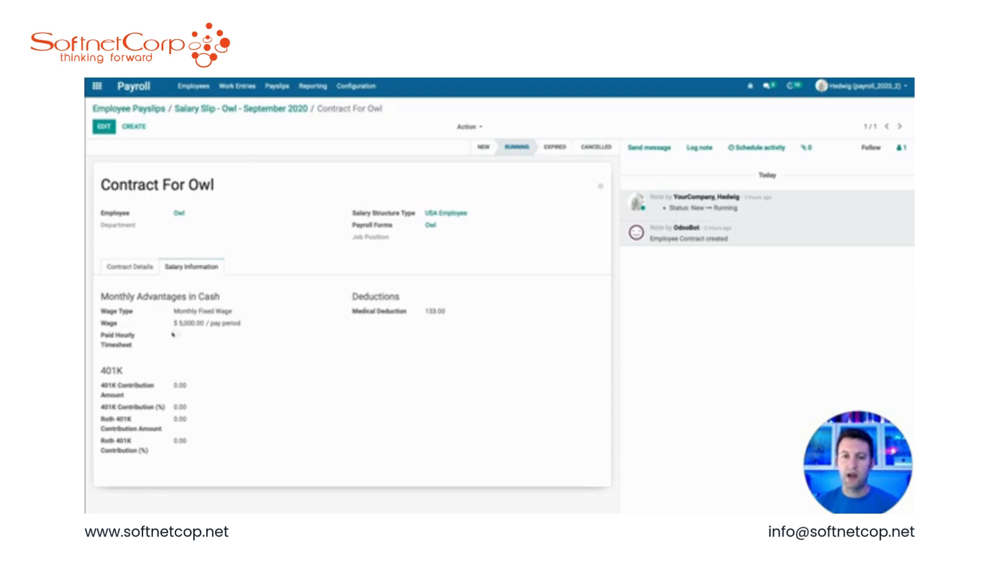
click(104, 126)
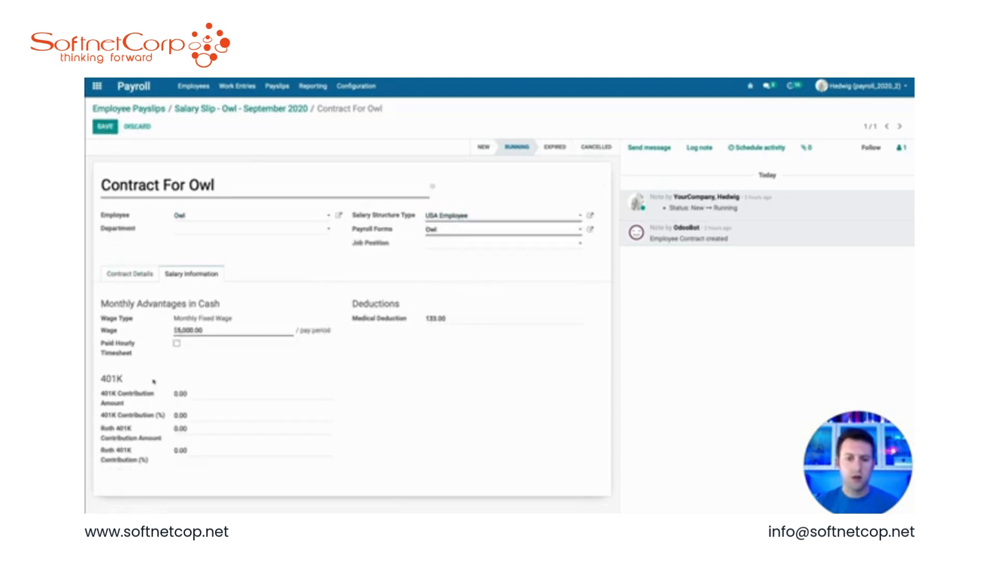
click(177, 344)
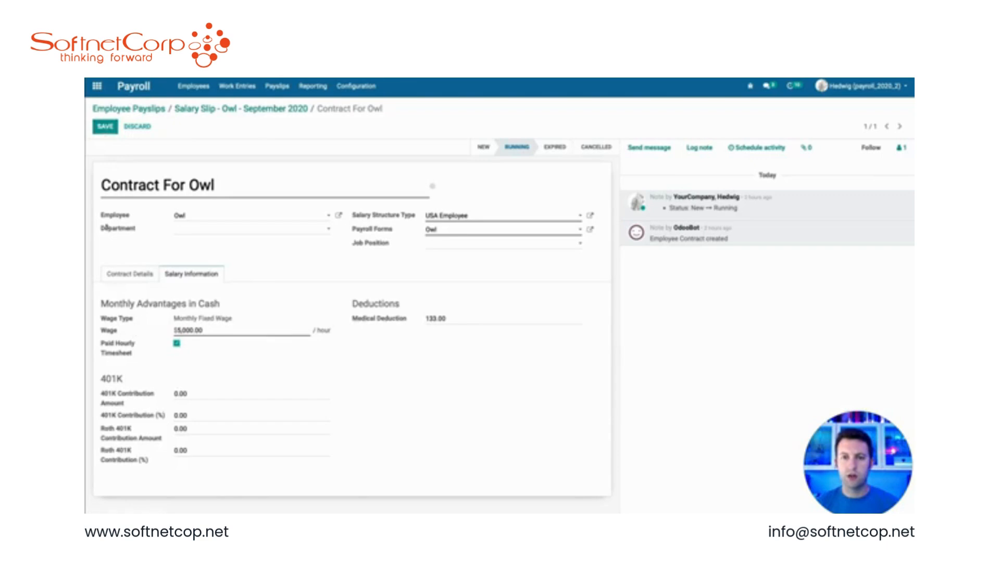
click(105, 127)
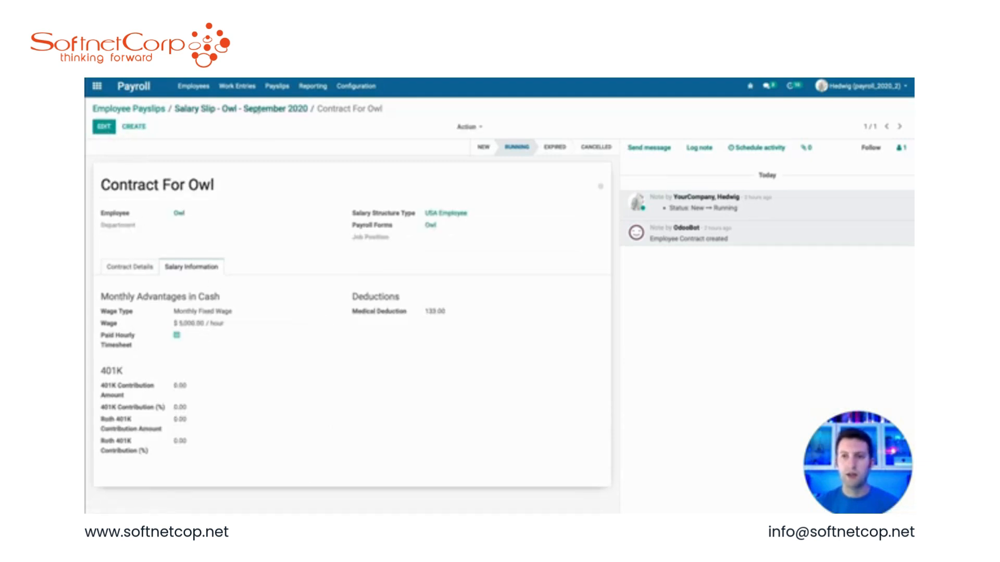
Step: Open Owl's September 2020 payslip and set its period end date back to 09/30/2020, then save
click(276, 87)
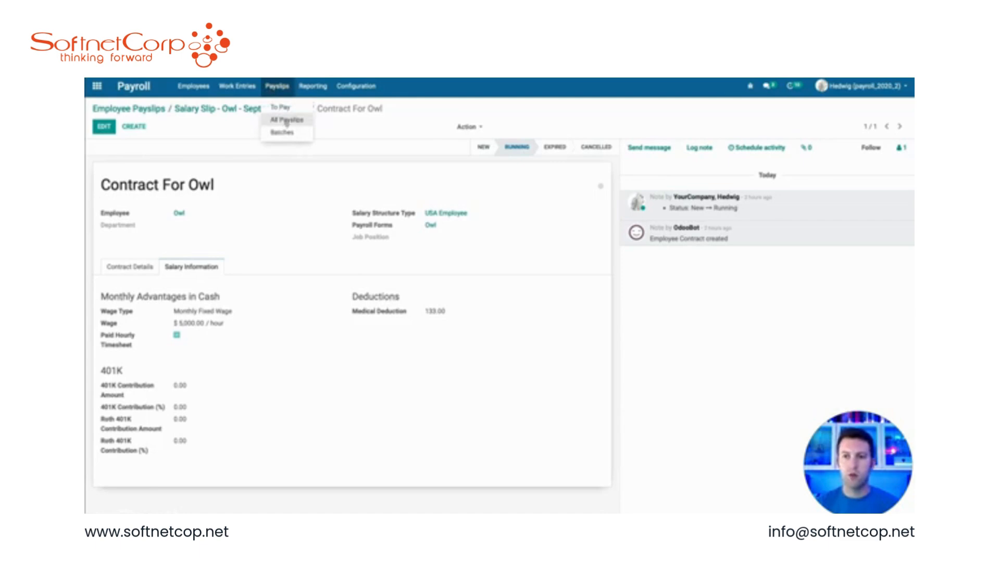
click(286, 121)
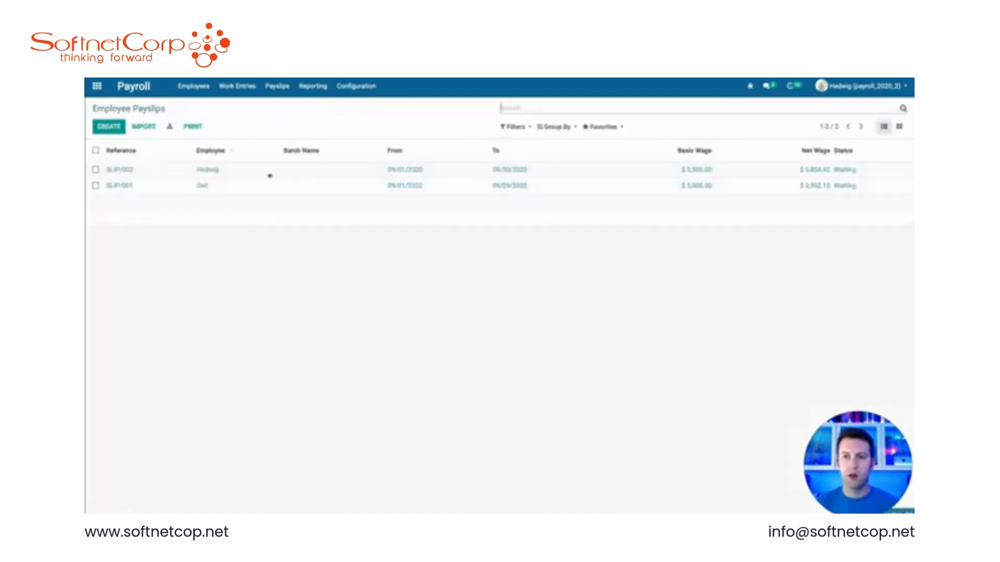
click(212, 187)
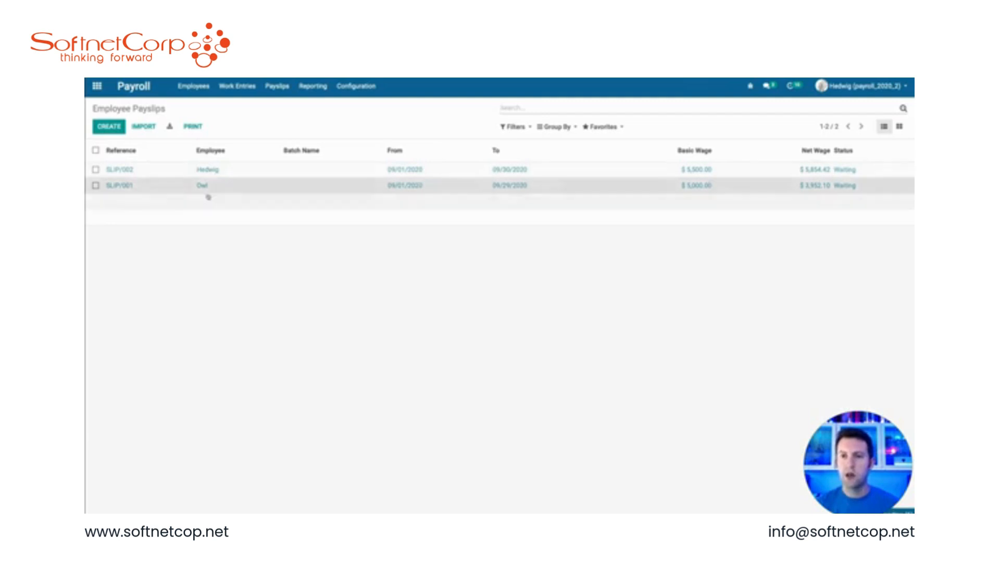
click(104, 126)
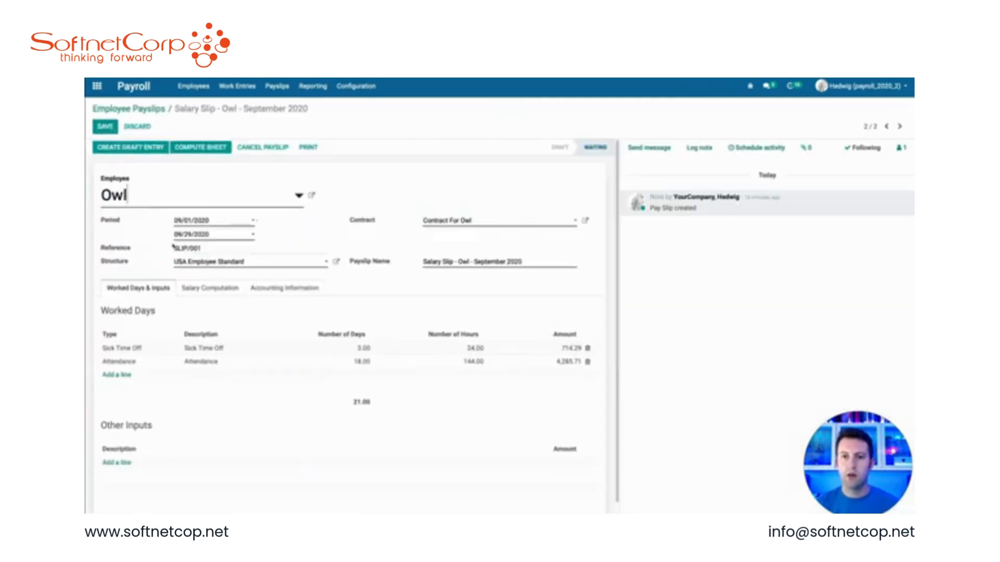
click(215, 235)
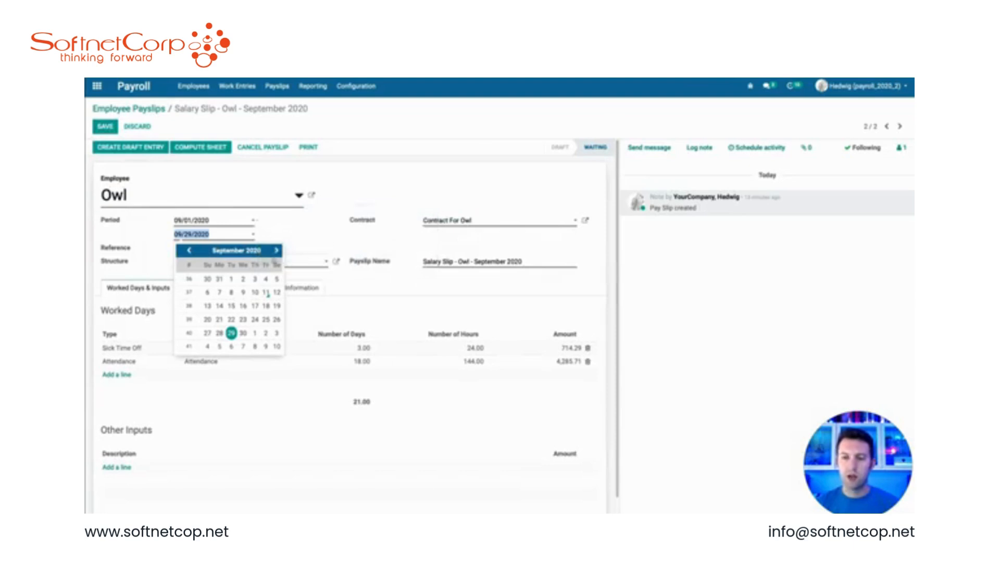
click(242, 334)
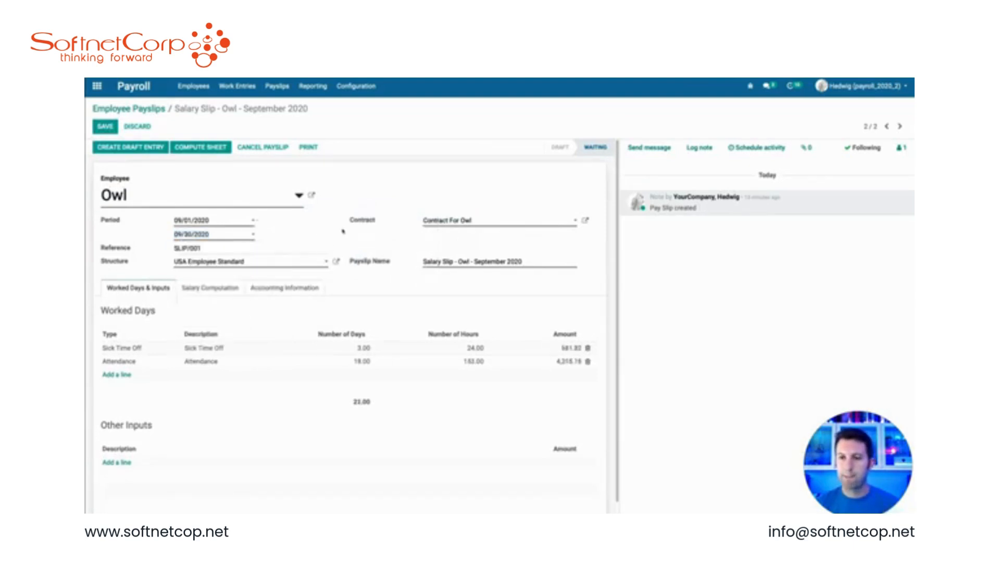
click(105, 127)
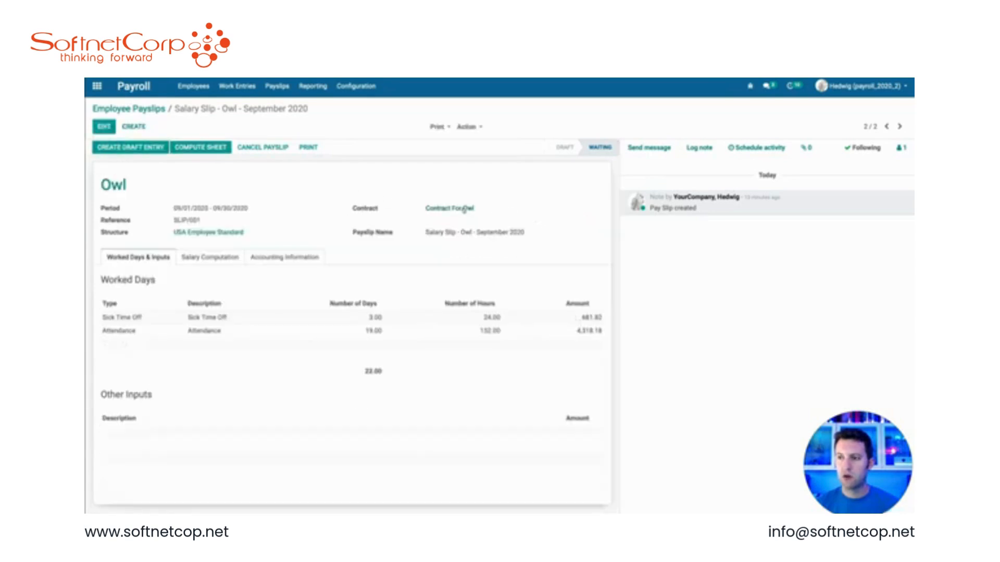
Step: Review the Salary Information on Owl's contract and return to the payslip without changes
click(464, 209)
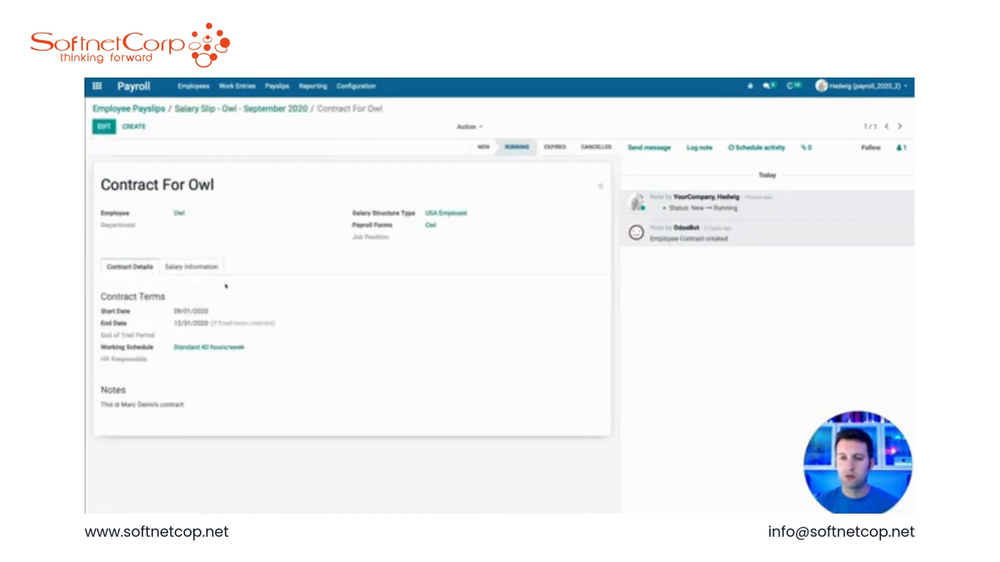
click(200, 272)
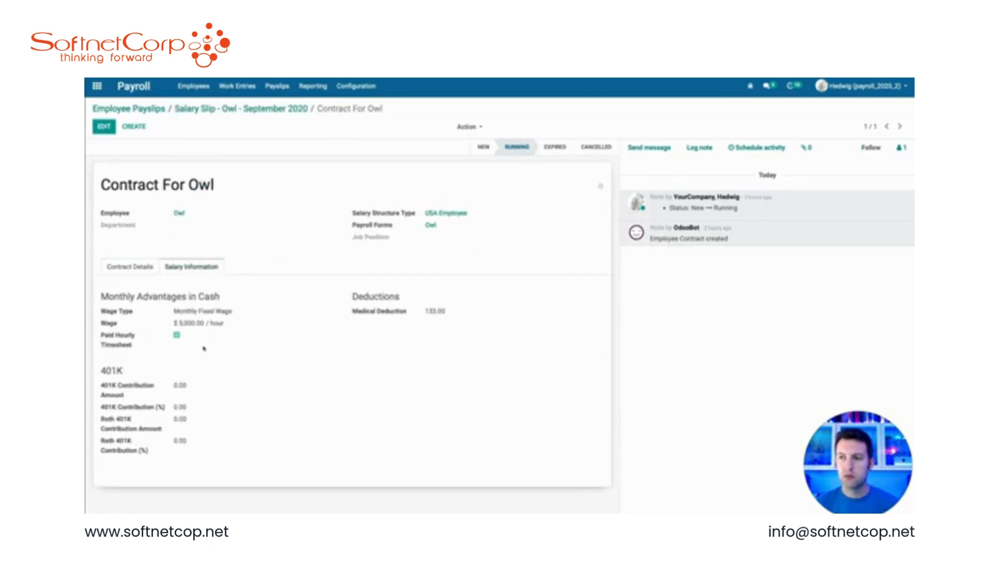
click(275, 109)
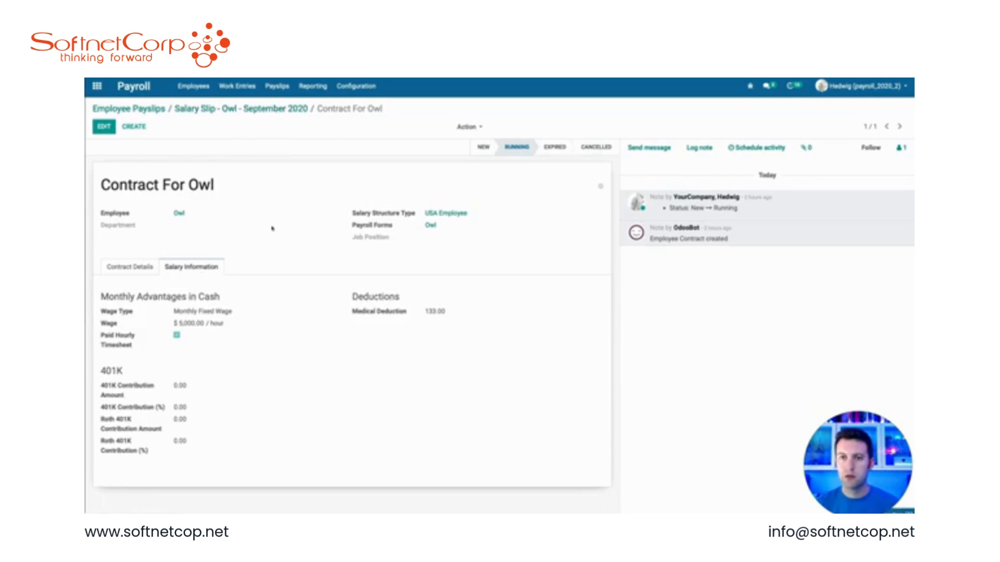
click(105, 127)
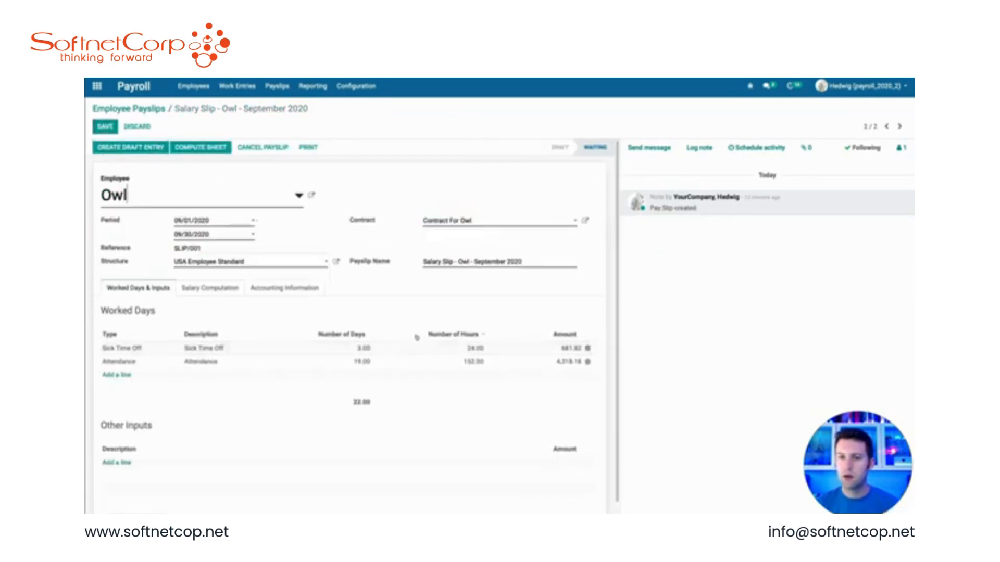
click(135, 127)
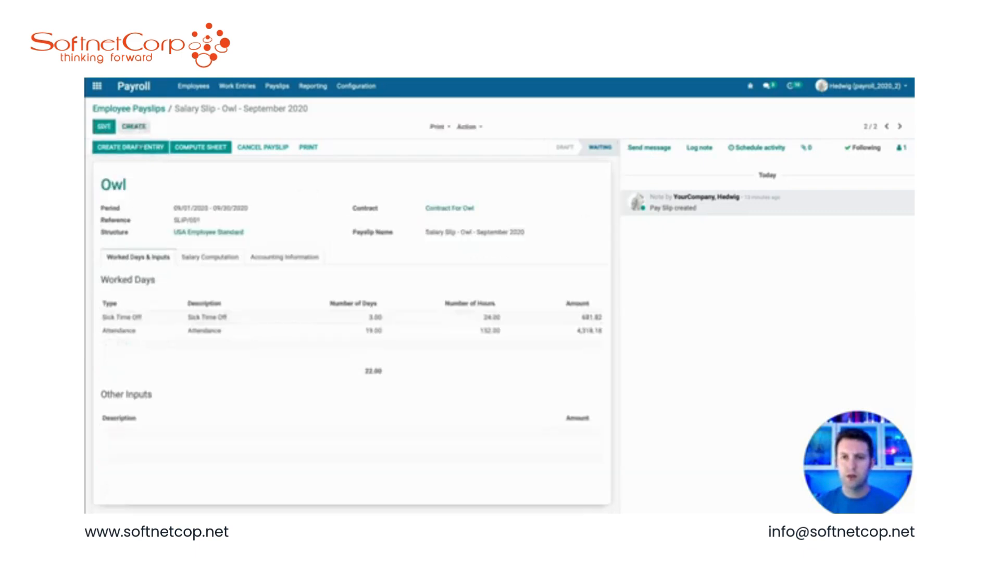
Step: Create a new payslip for employee Owl
click(134, 127)
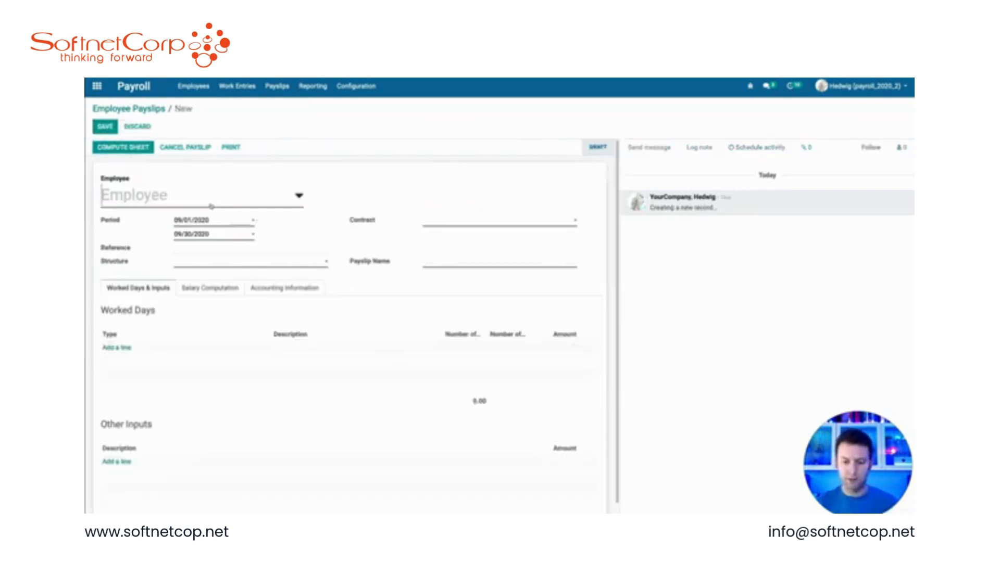
text(owl)
click(123, 218)
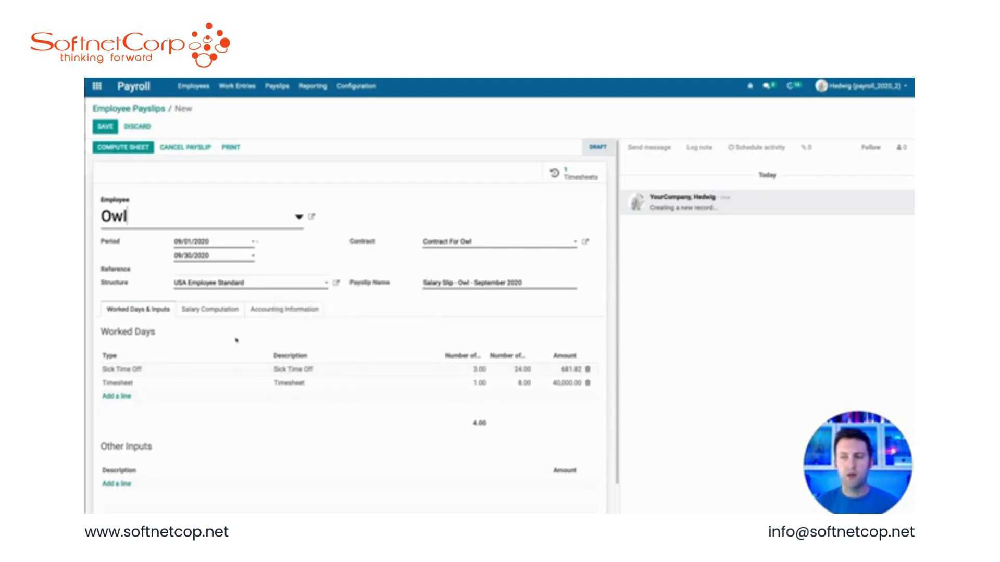
Step: Cancel the new Owl payslip and delete that payslip record
click(188, 149)
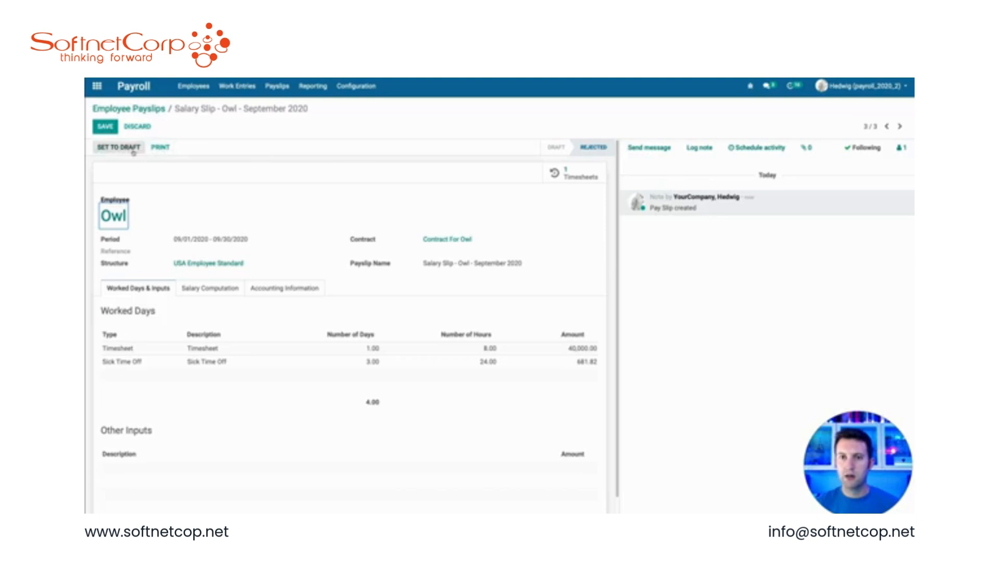
click(137, 127)
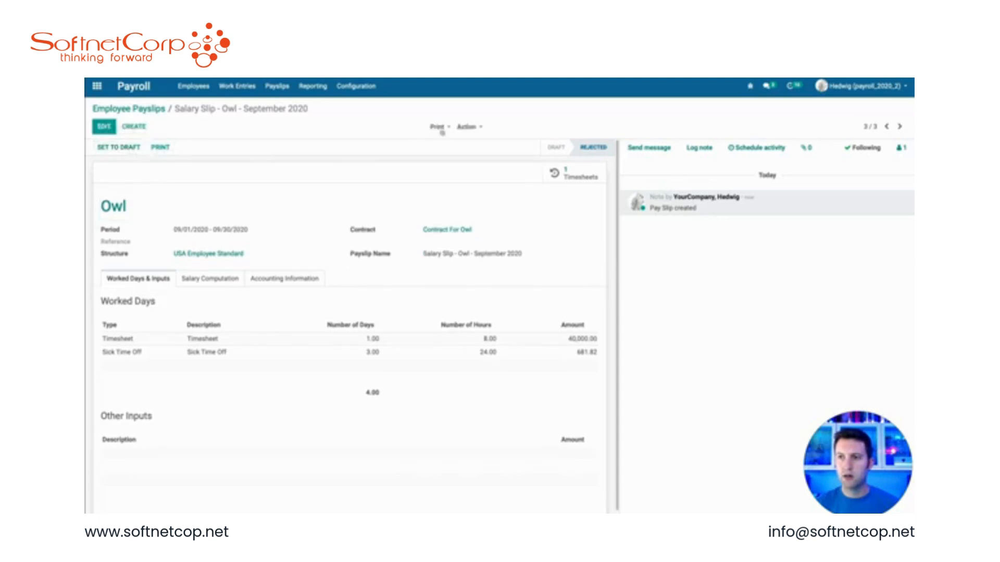
click(467, 127)
click(476, 168)
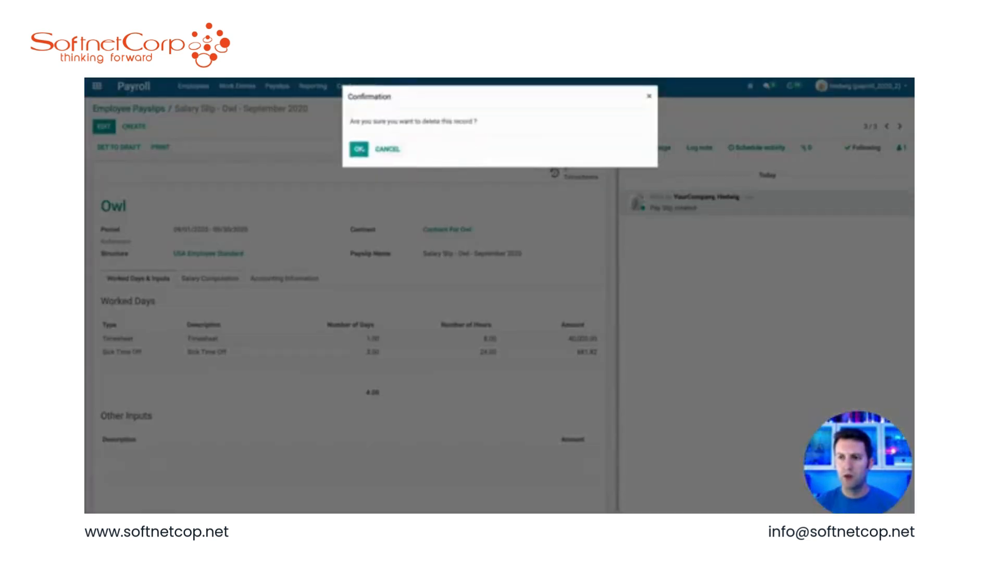
click(358, 150)
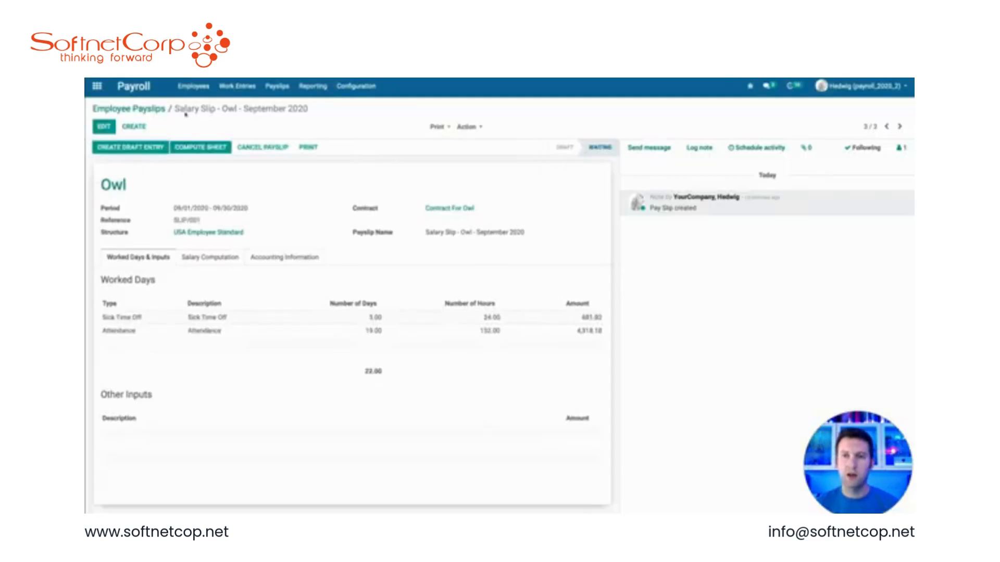
Step: In Timesheets, add a 9-hour Office Design timesheet line for Owl dated 09/10/2020 and save it
click(97, 87)
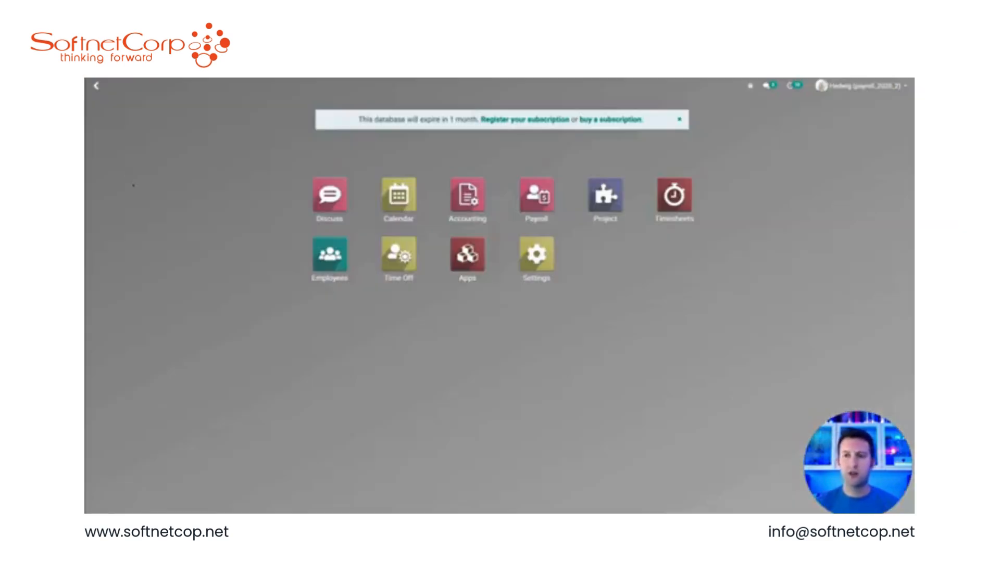
text(time)
key(Return)
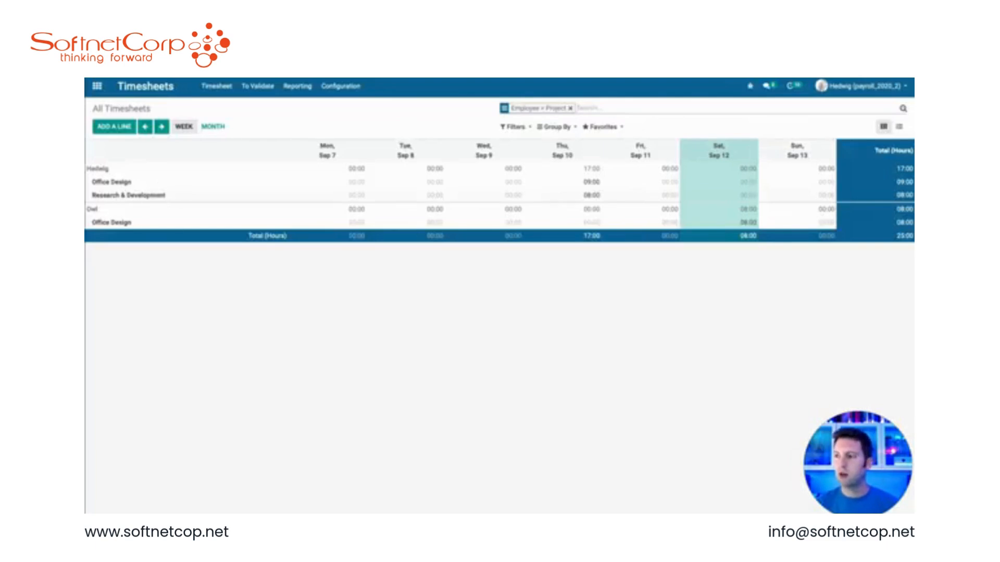
click(115, 127)
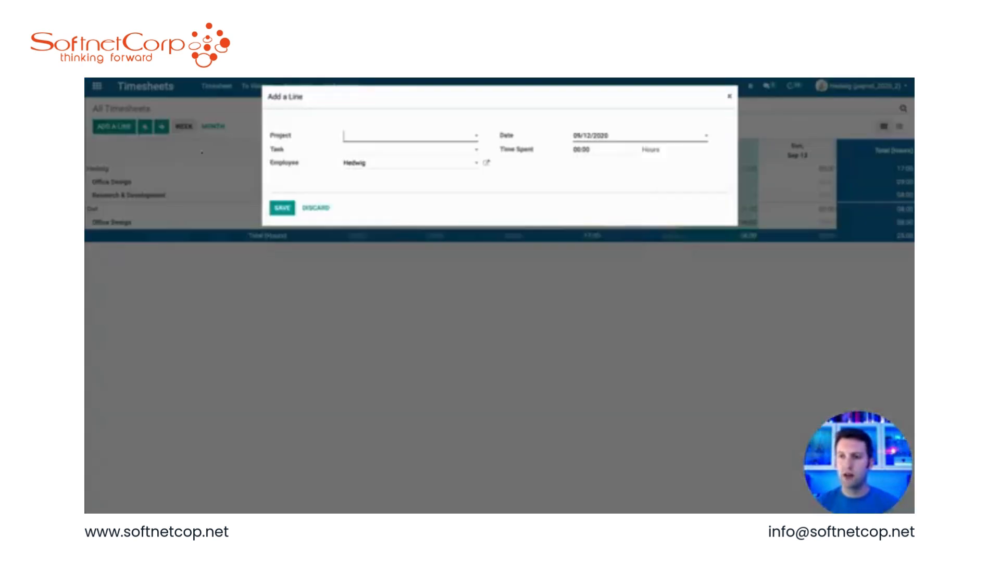
click(365, 163)
click(372, 182)
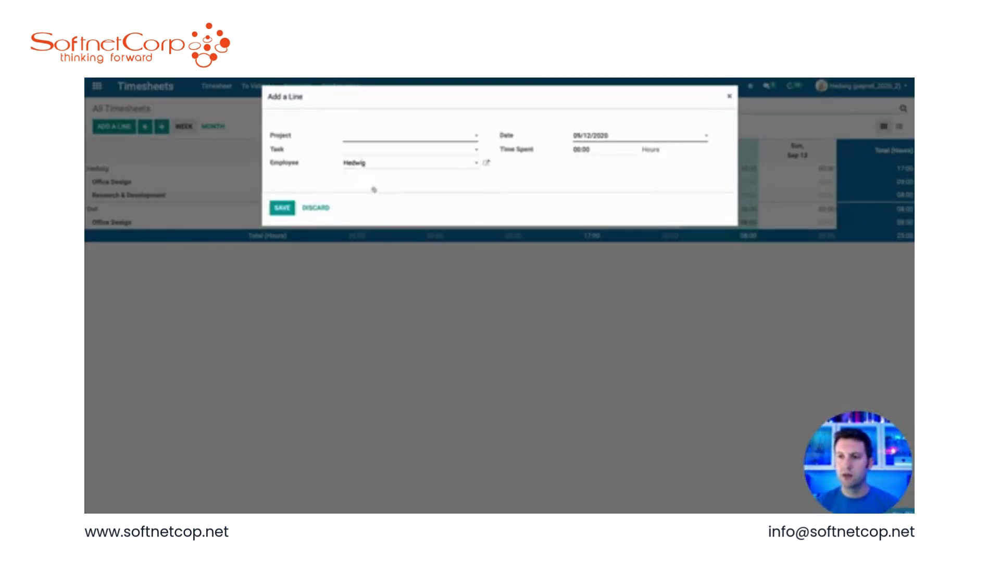
click(370, 140)
click(371, 151)
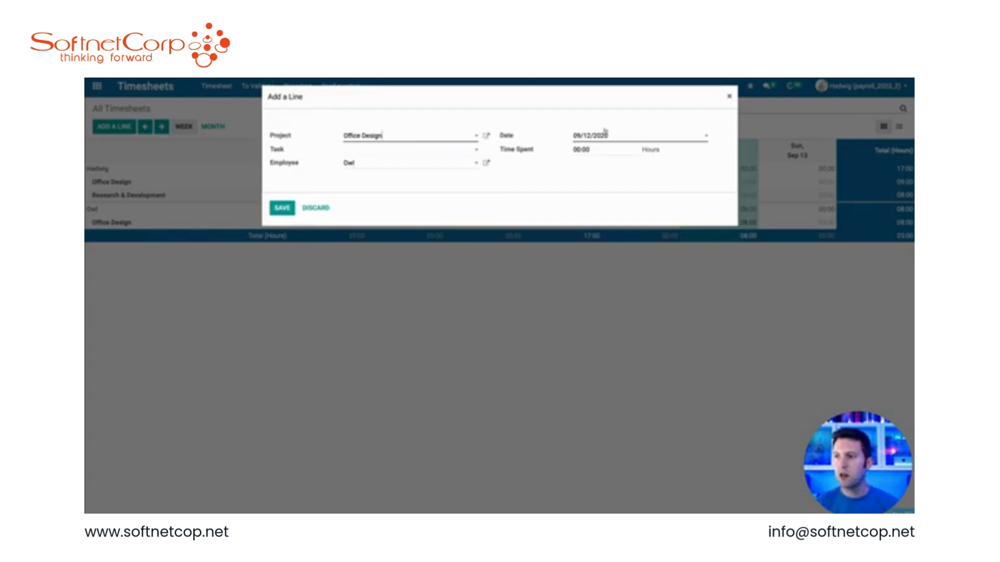
click(606, 134)
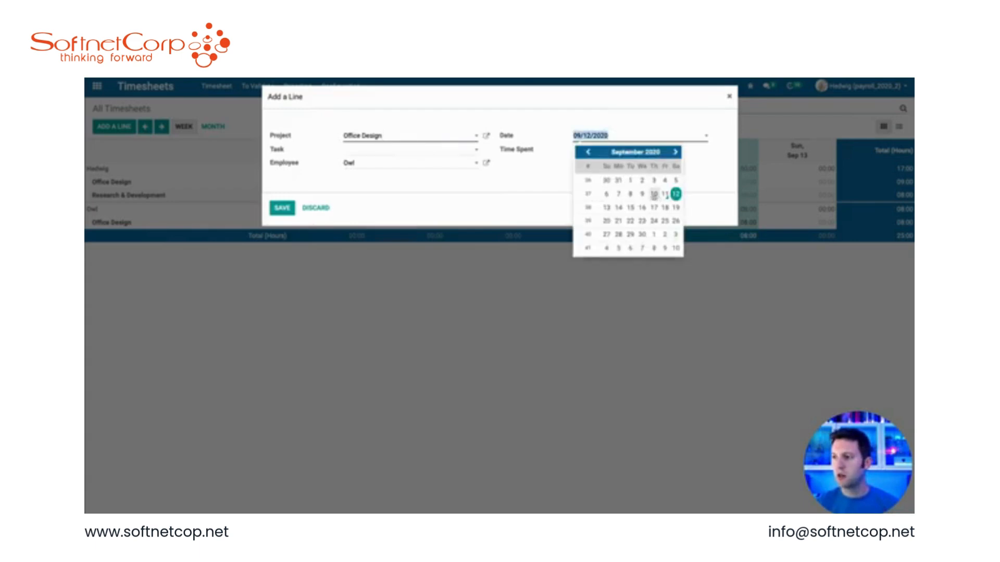
click(654, 194)
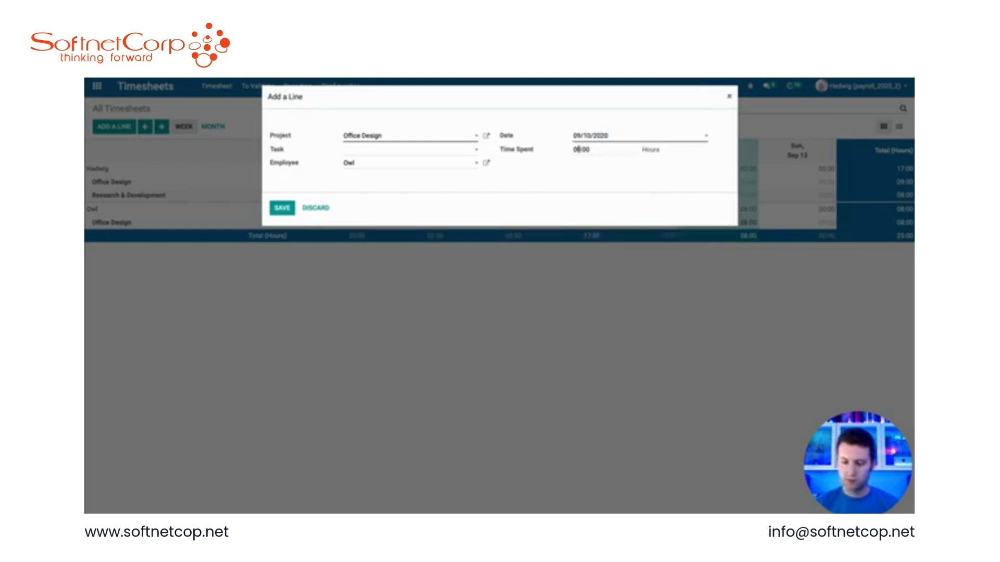
click(279, 208)
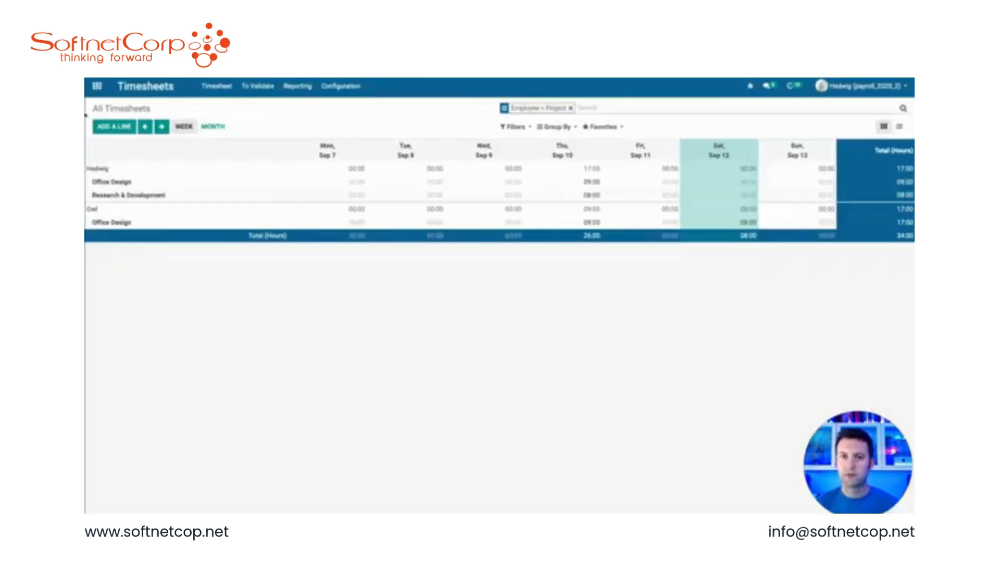
Step: Create and compute a new payslip for Owl in Payroll, then open its linked paid timesheets
click(97, 87)
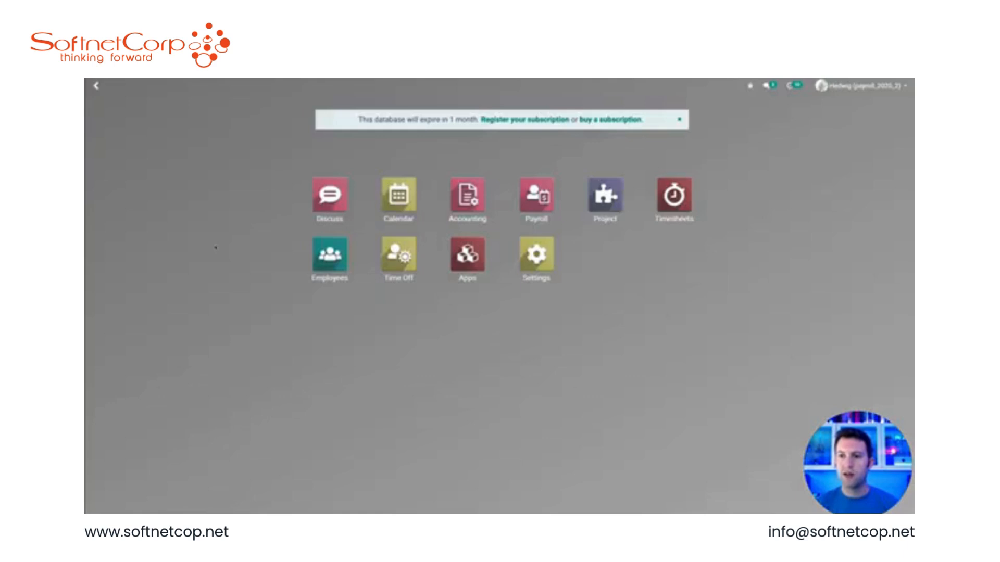
click(537, 197)
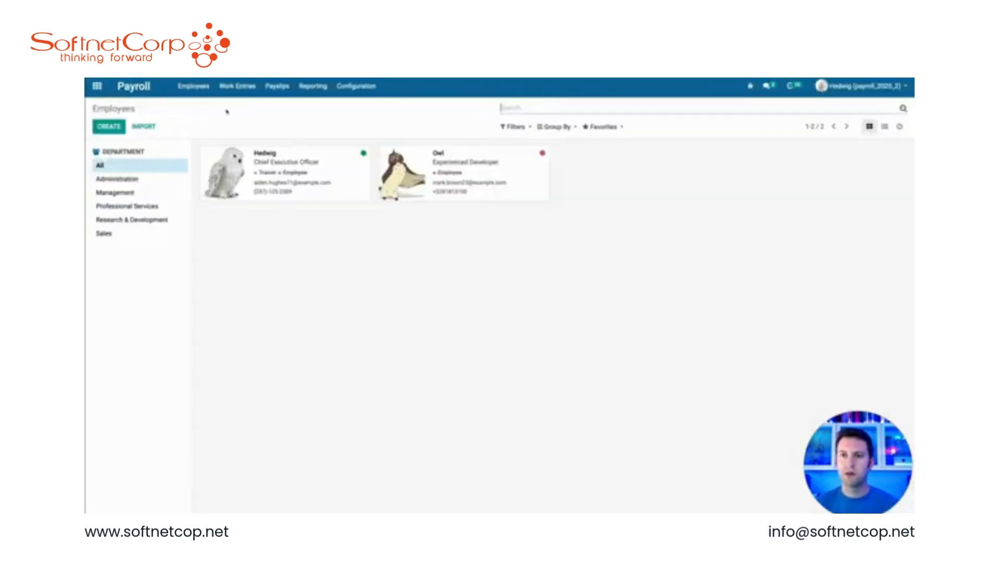
click(277, 87)
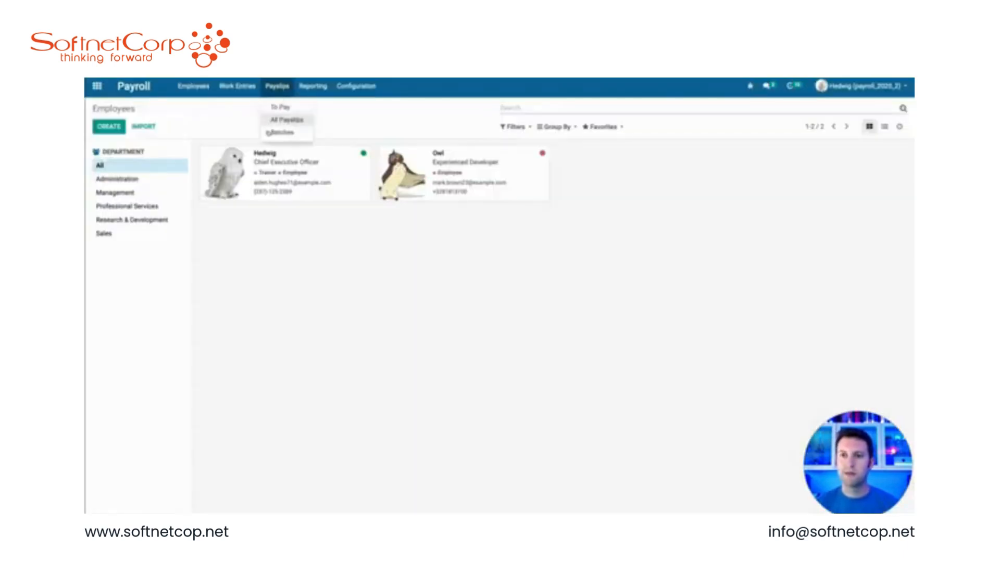
click(280, 122)
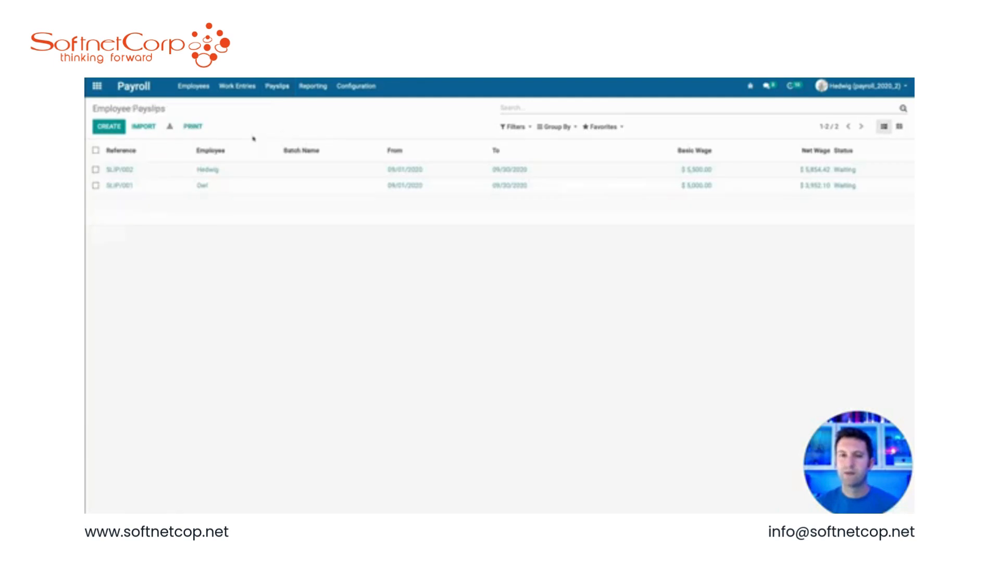
click(138, 197)
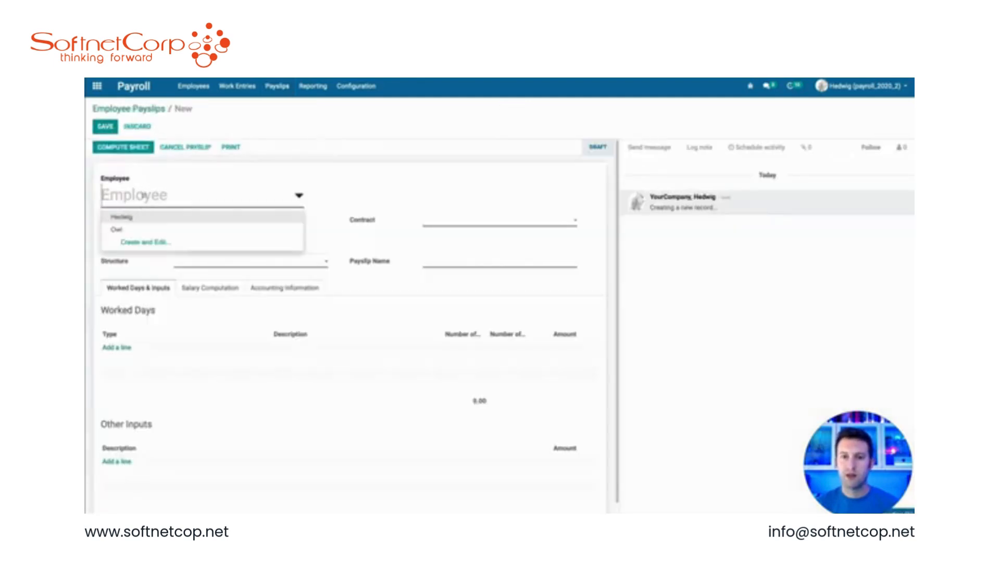
click(136, 227)
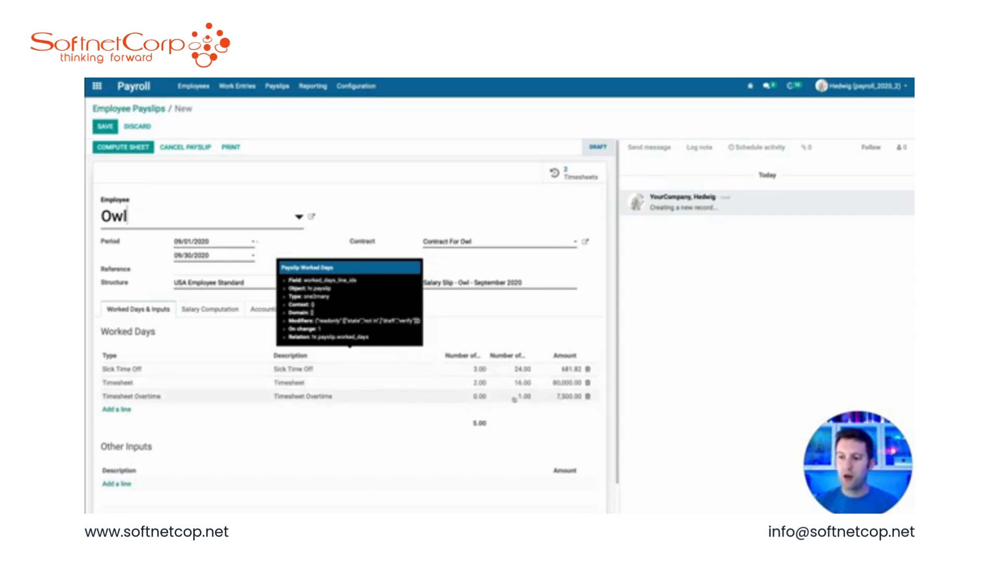
click(207, 309)
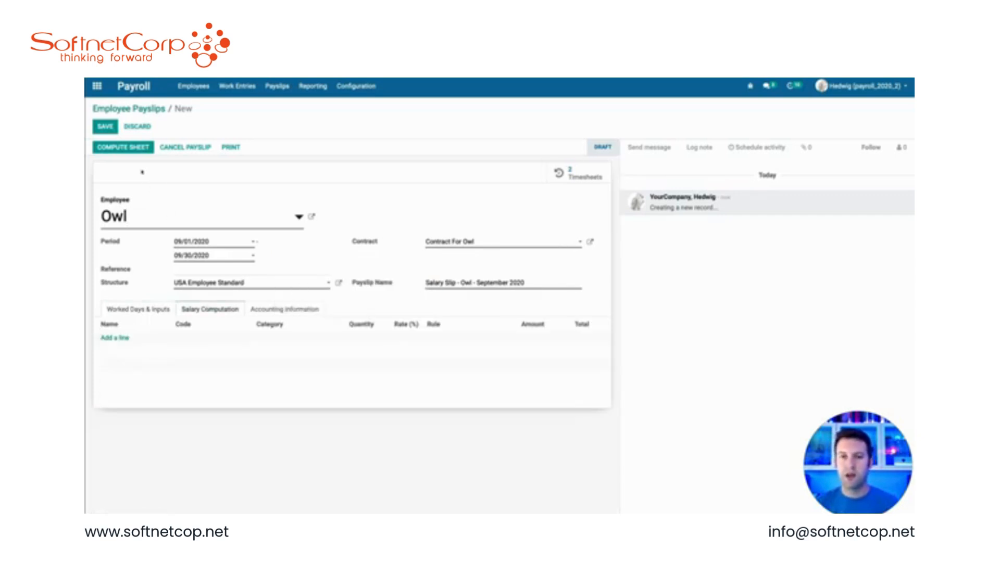
click(123, 148)
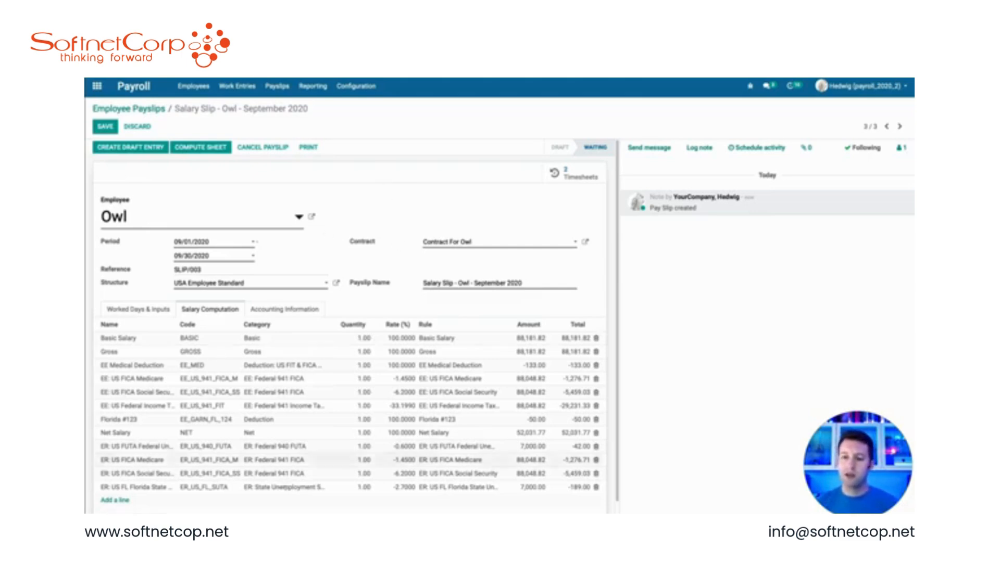
click(581, 177)
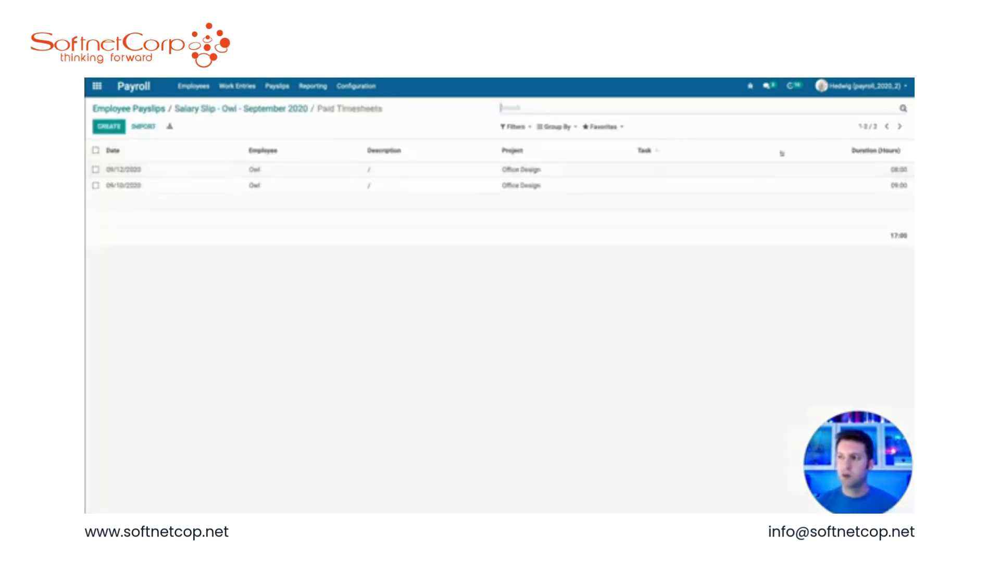